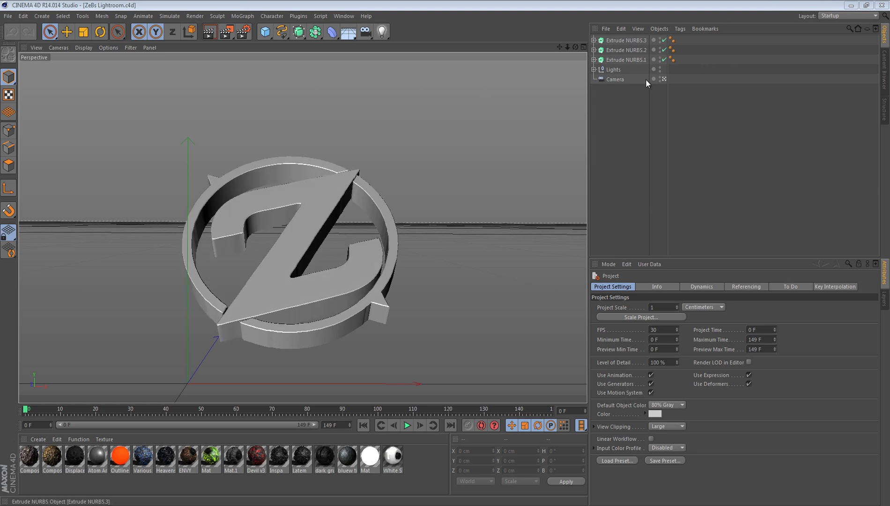
Apply the Latem material to the central Z with Cubic projection and Seamless tiling enabled
click(664, 79)
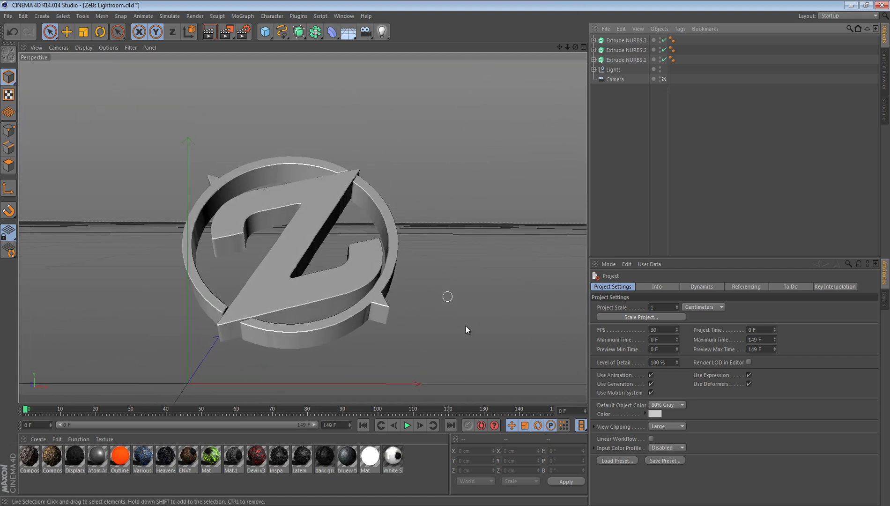
double_click(302, 456)
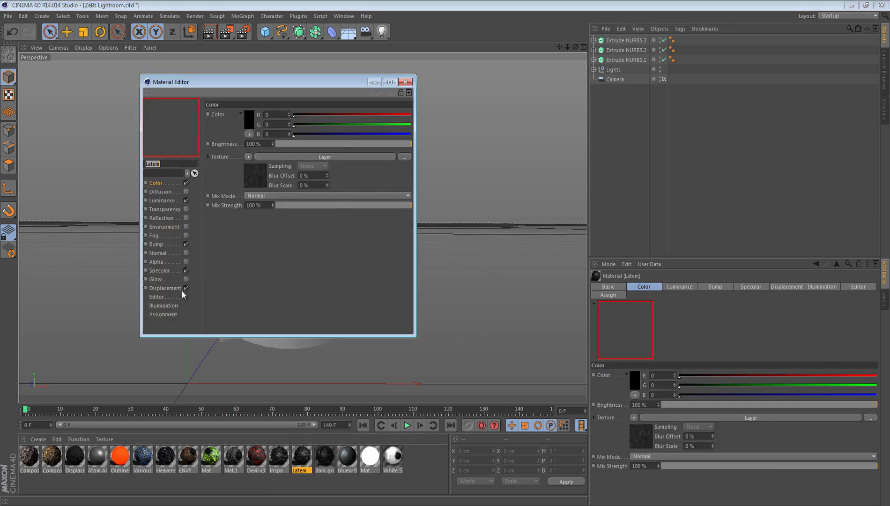
click(405, 82)
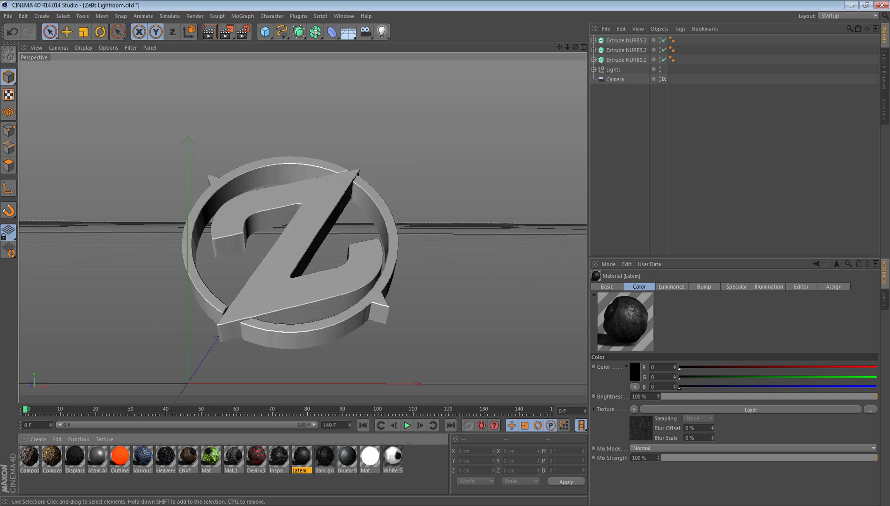
drag(302, 458, 305, 268)
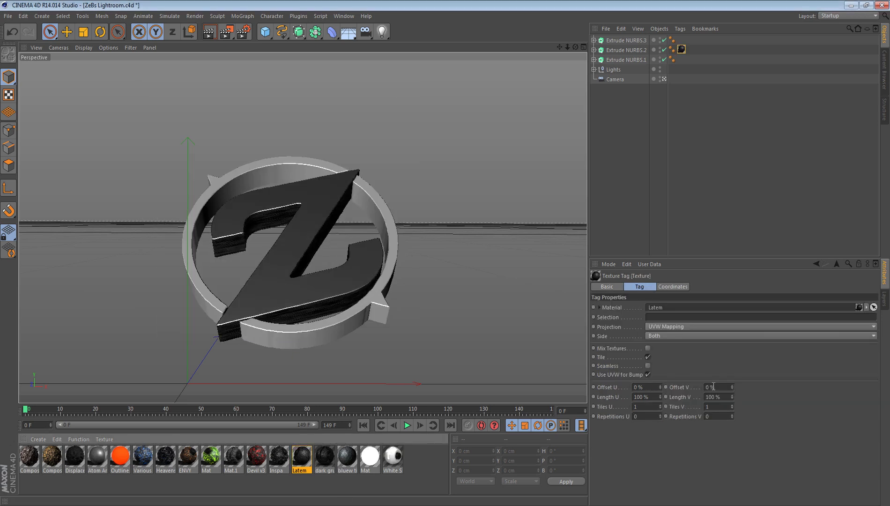
click(669, 328)
click(660, 367)
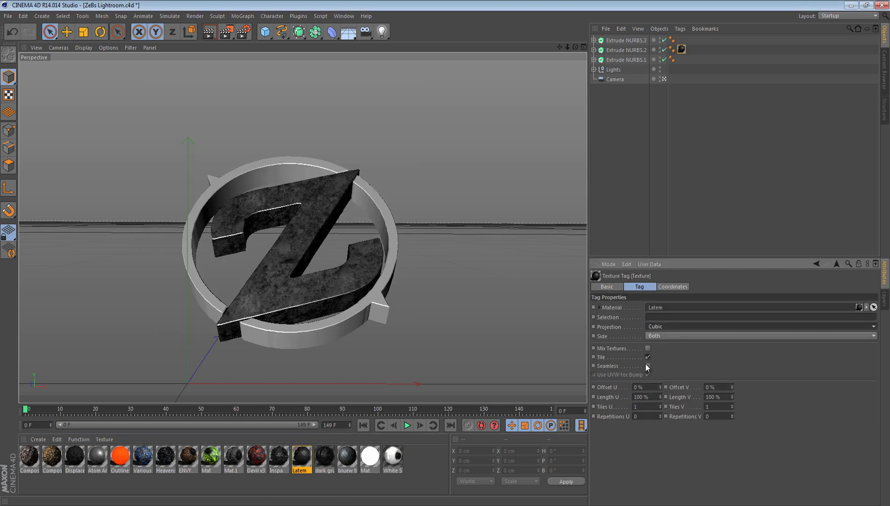
click(648, 366)
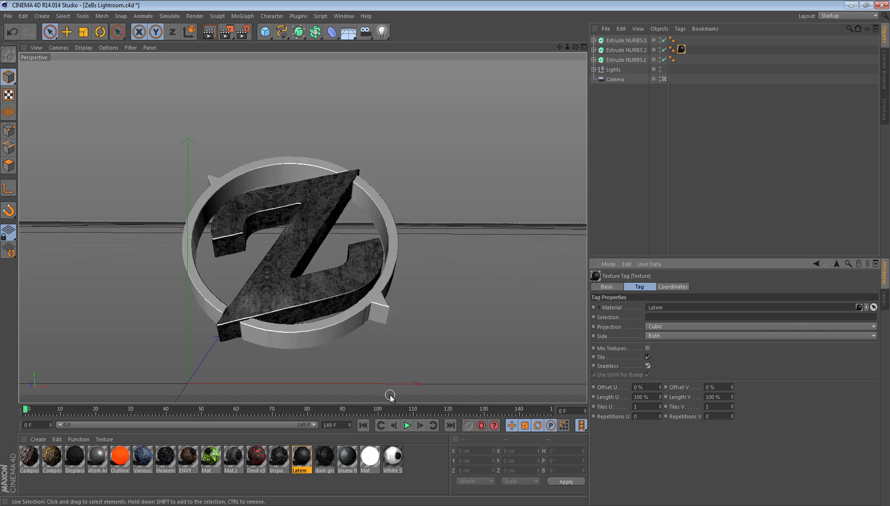
Apply the Latem material to the upper-left ring half with Cubic projection and Seamless tiling enabled
drag(309, 452, 391, 263)
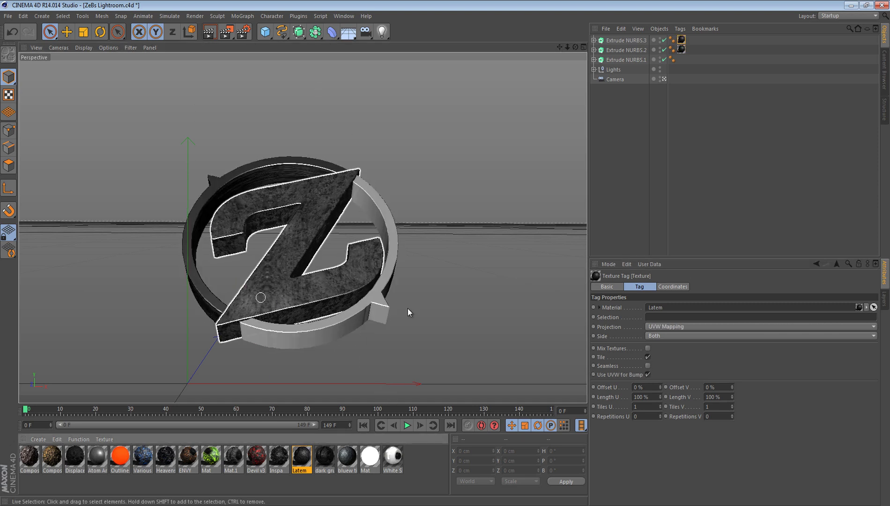
click(658, 328)
click(652, 365)
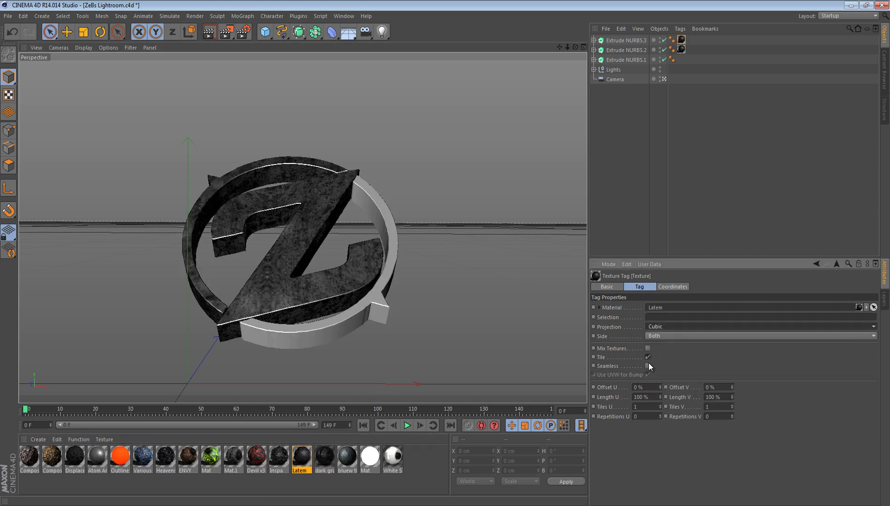
click(648, 365)
Apply the Latem material to the lower-right ring half with Cubic projection and Seamless tiling enabled
drag(300, 462, 344, 342)
click(658, 326)
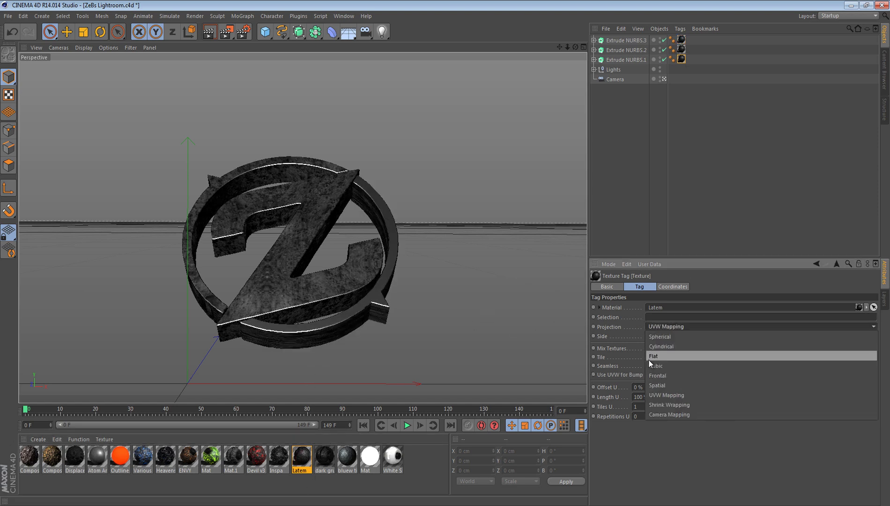
click(649, 359)
click(648, 366)
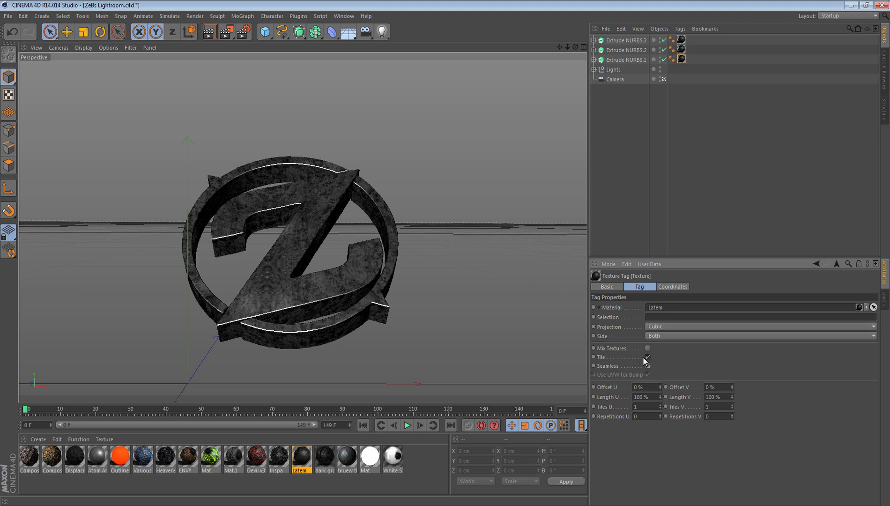
click(615, 51)
click(566, 113)
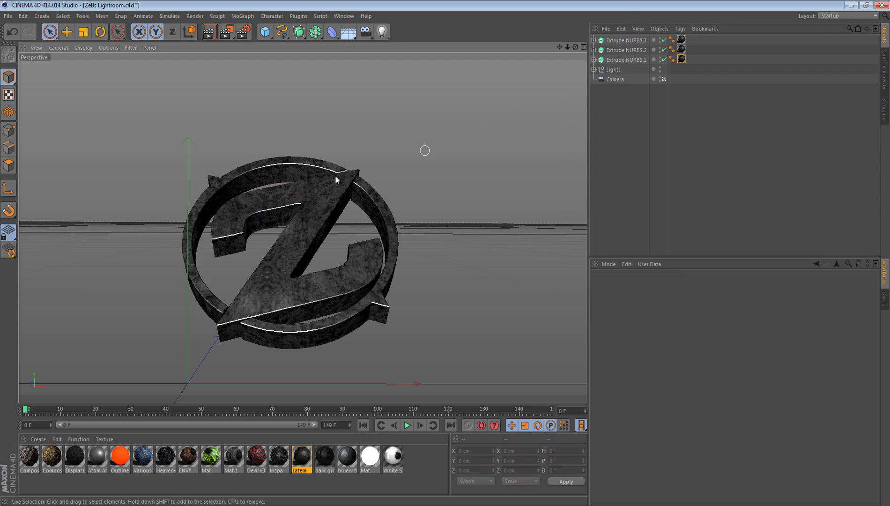
click(244, 269)
click(416, 224)
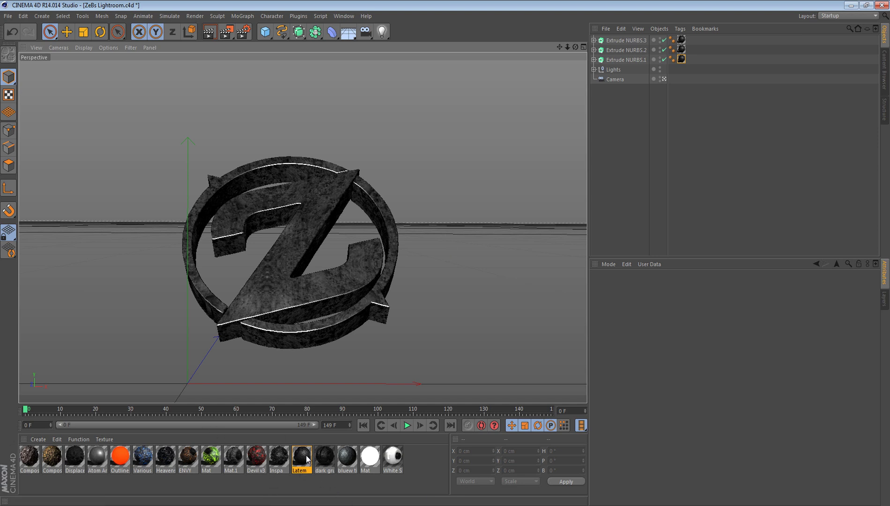
click(283, 487)
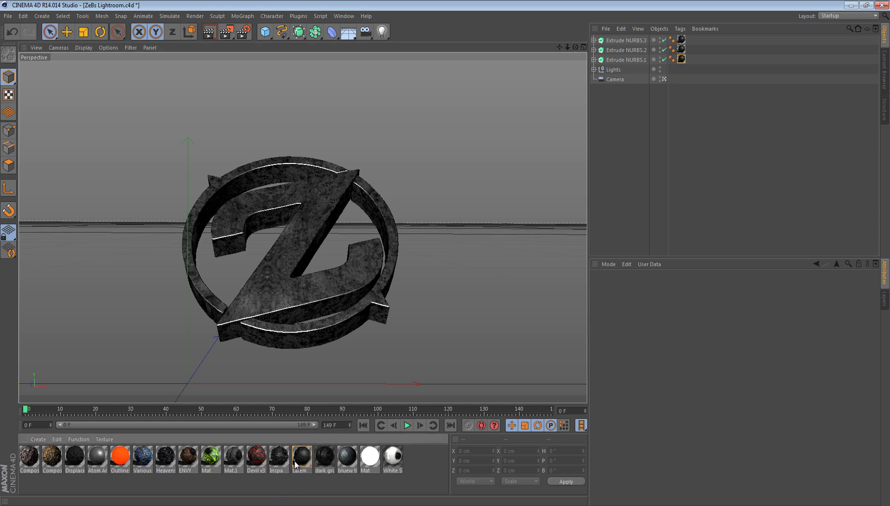
click(295, 464)
click(310, 482)
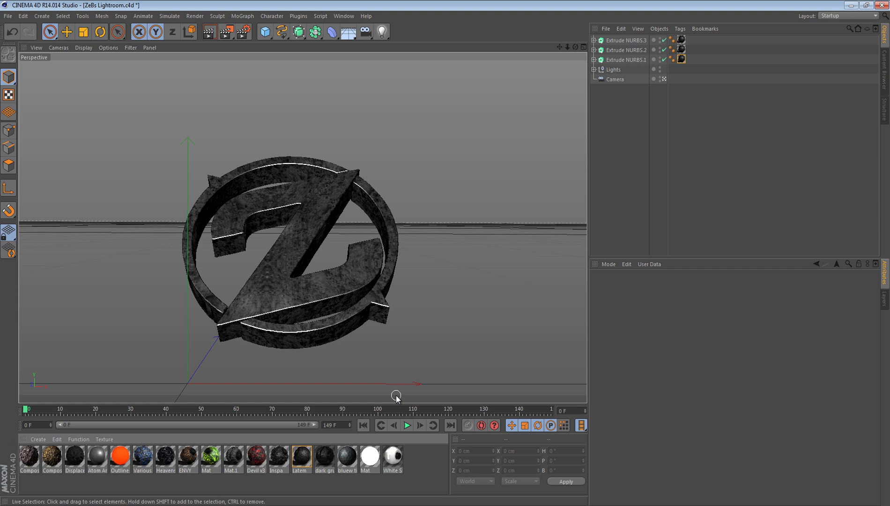
click(333, 249)
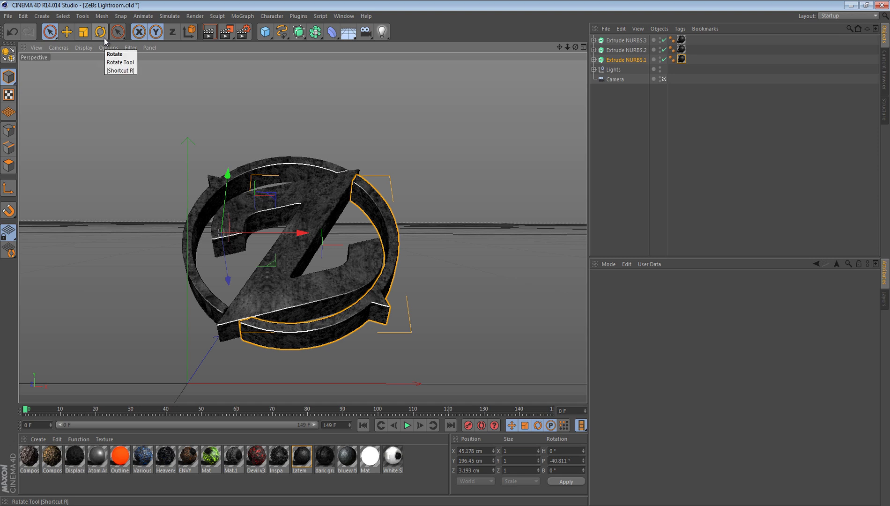
click(129, 238)
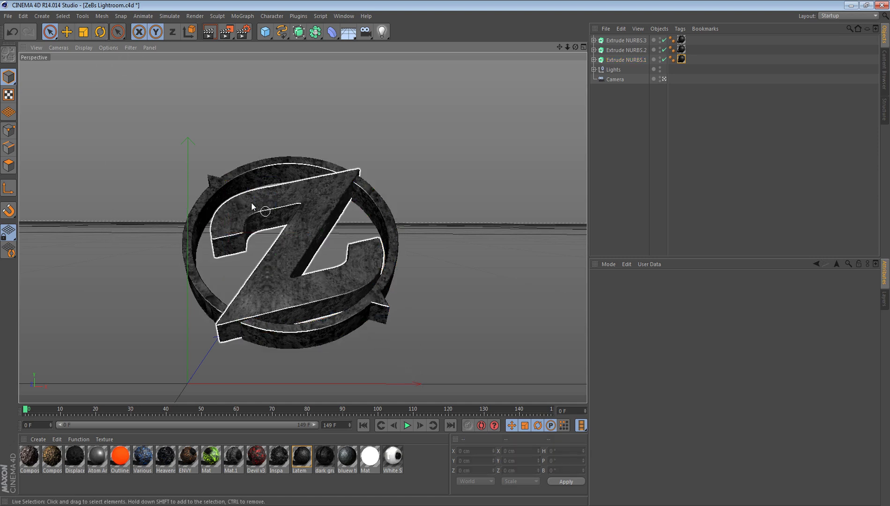
Rotate the lower-right ring half to about H 23°, P -38.5°, B 14.8° and move it about 41 cm outward along its X axis
click(302, 349)
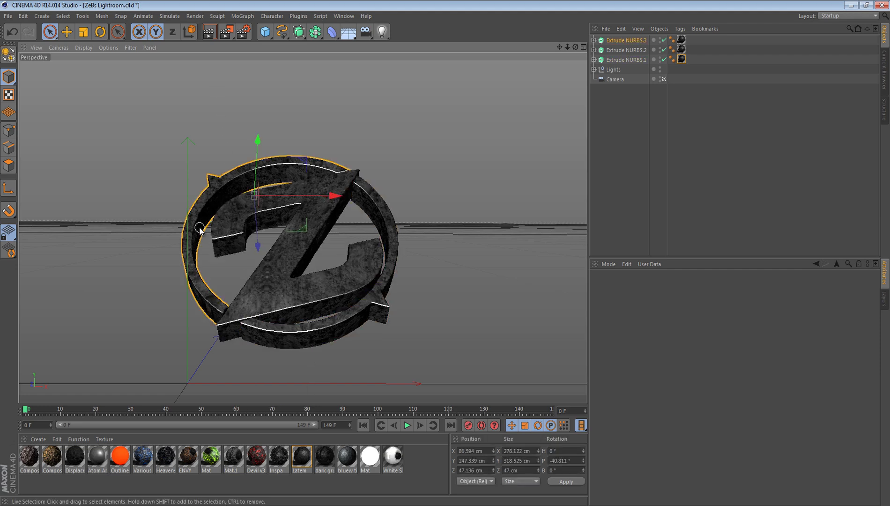
click(313, 257)
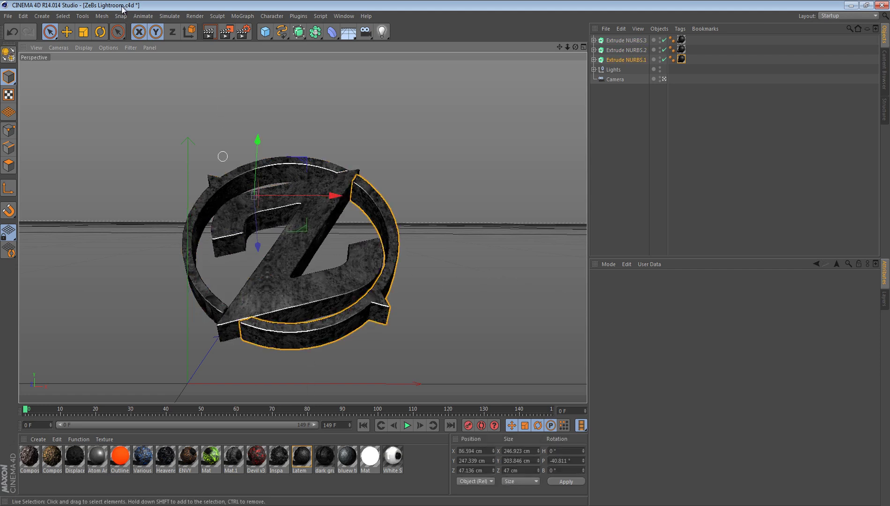
click(99, 32)
drag(263, 220, 291, 173)
click(50, 31)
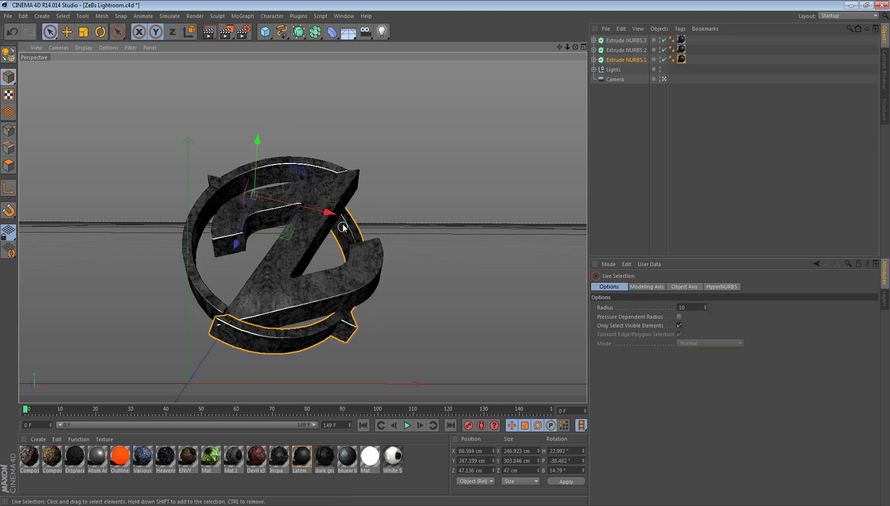
drag(331, 213, 358, 219)
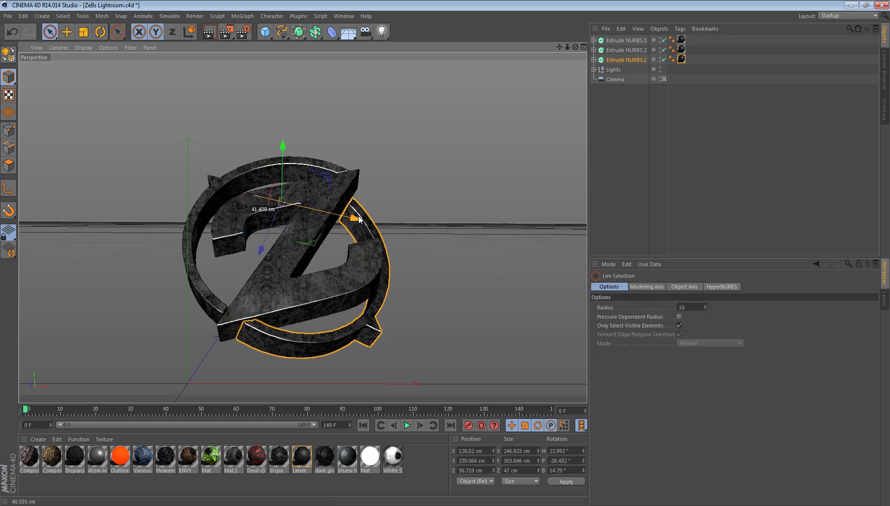
click(571, 187)
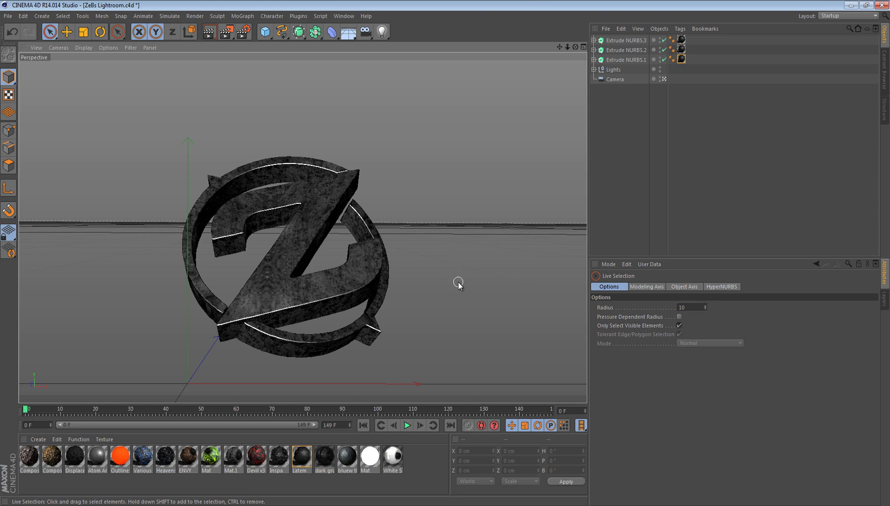
Try rotating the upper-left ring half to about H -6.2°, P -40.6°, B -4° and moving it slightly outward from the Z
click(198, 174)
key(r)
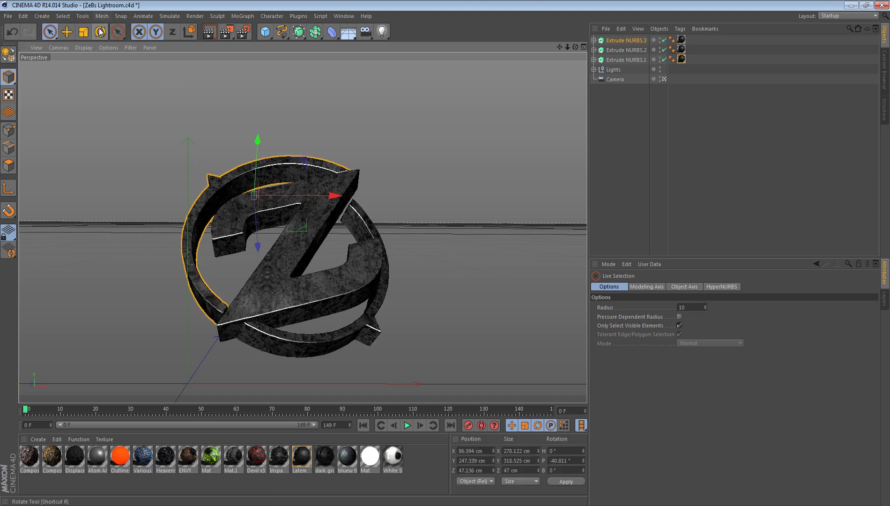
drag(243, 162, 195, 114)
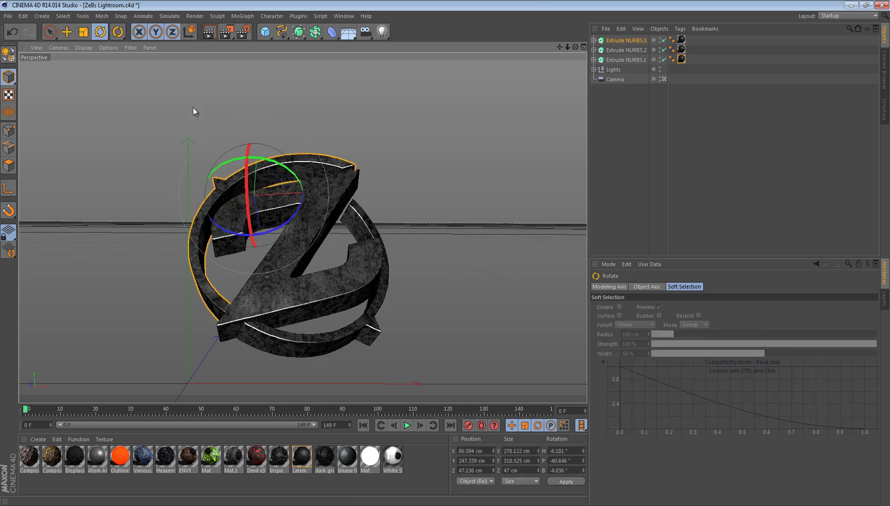
click(50, 31)
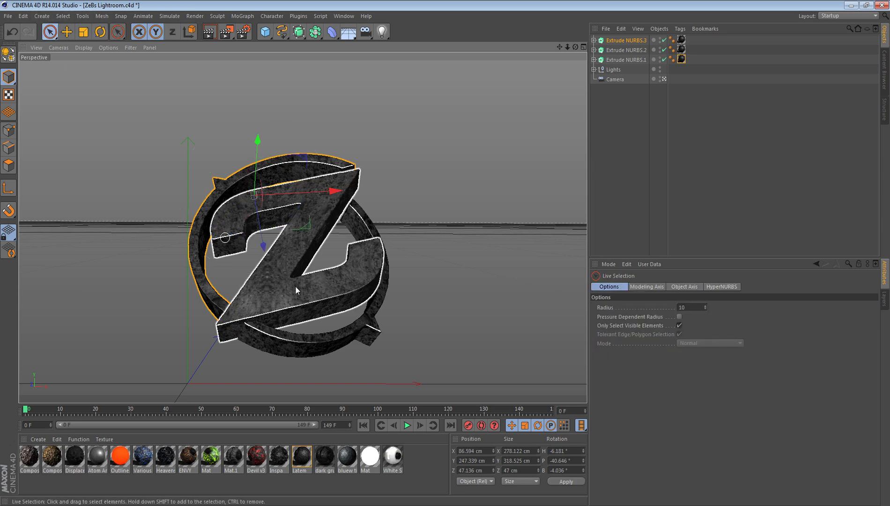
click(333, 200)
click(461, 193)
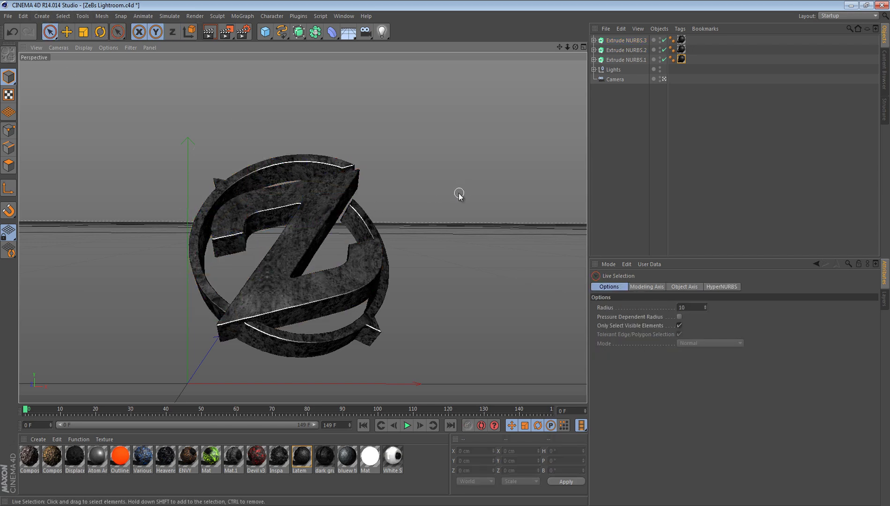
click(330, 199)
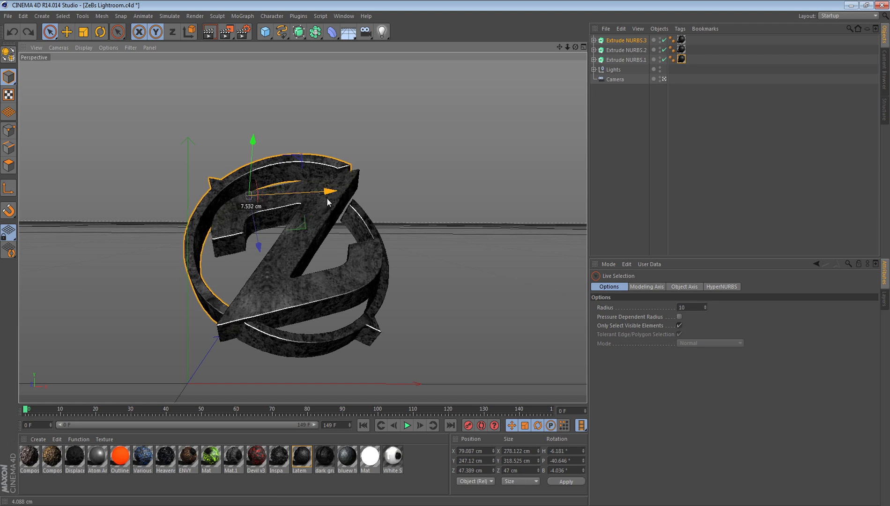
drag(250, 142, 254, 144)
click(385, 85)
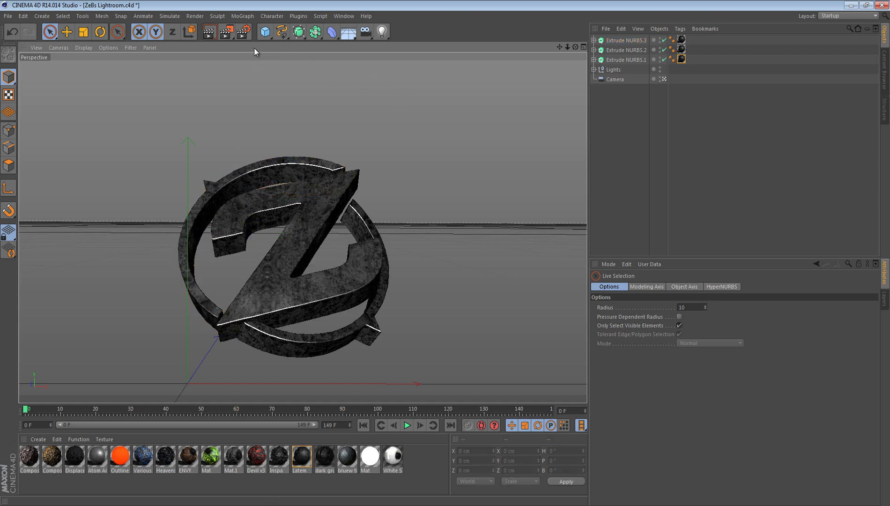
Render the active view to preview the textured logo
click(206, 37)
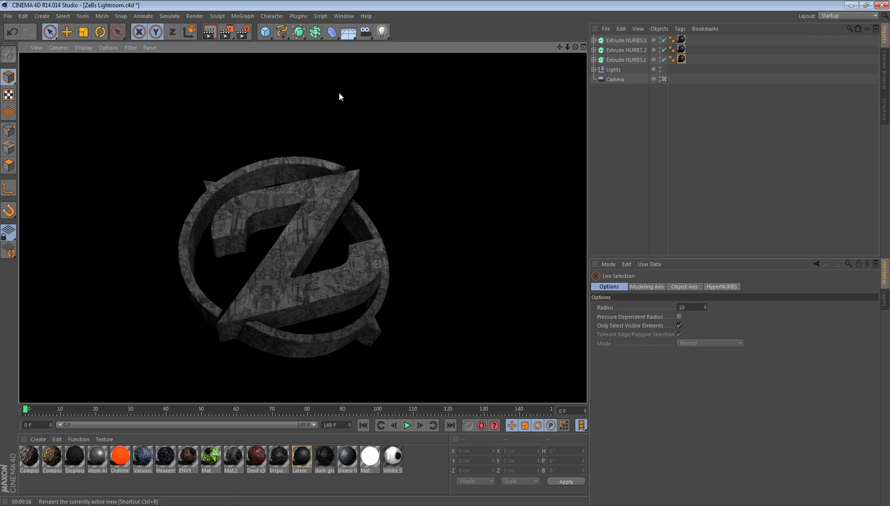
click(532, 250)
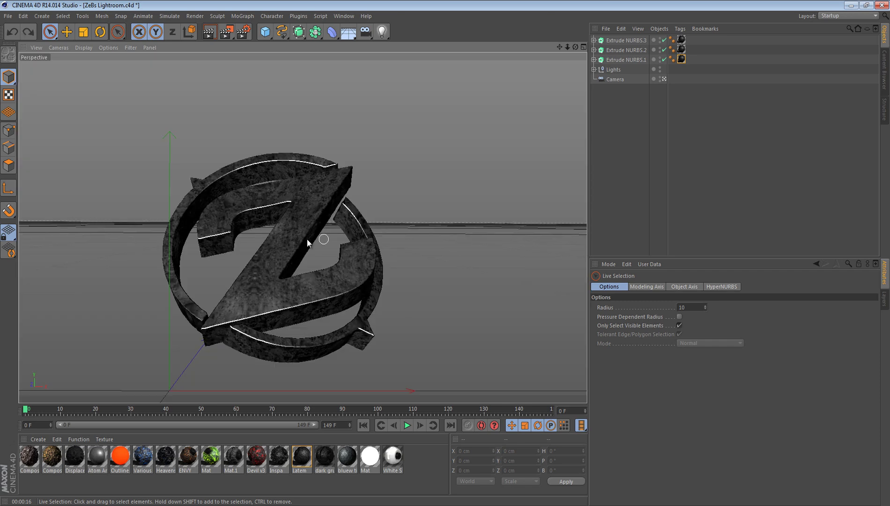
Undo the last moves and rotation of the upper-left ring half
click(258, 170)
key(ctrl+z)
key(ctrl+z)
key(ctrl+z)
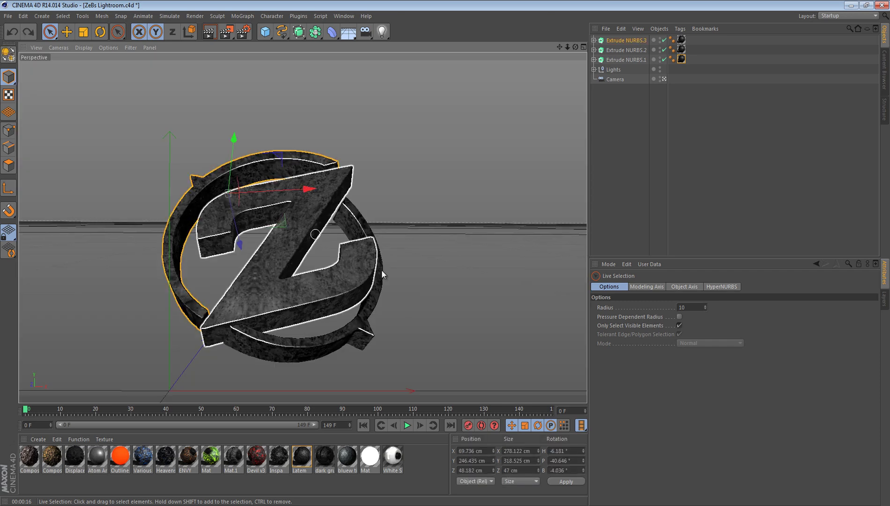
click(472, 255)
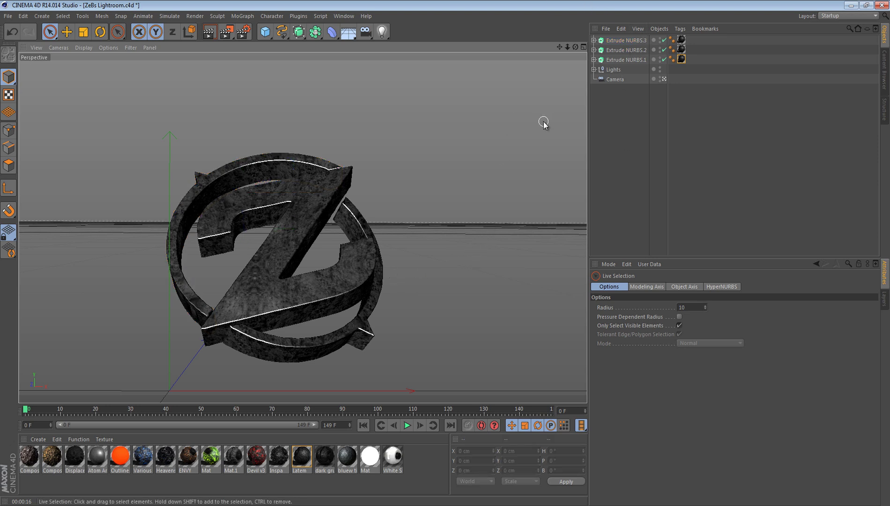
Duplicate the central Z's Extrude NURBS.2 object by copying and pasting it
click(322, 290)
click(623, 51)
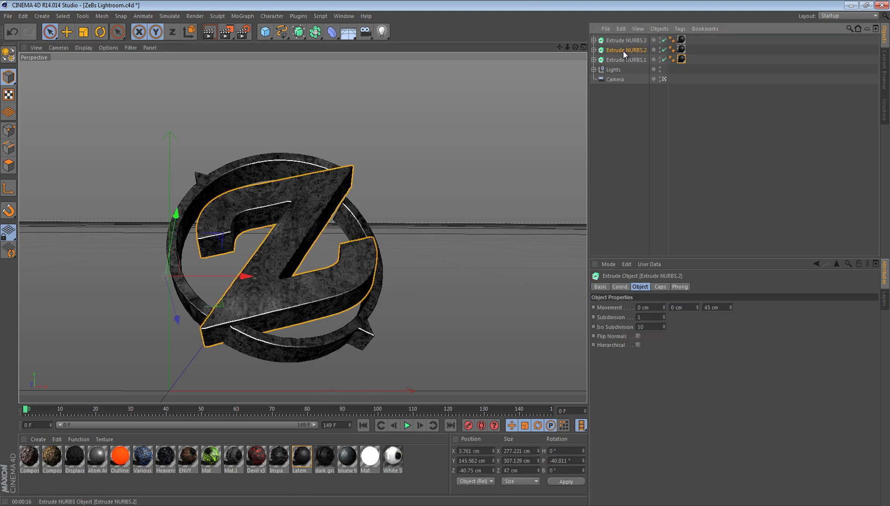
key(ctrl+c)
key(ctrl+v)
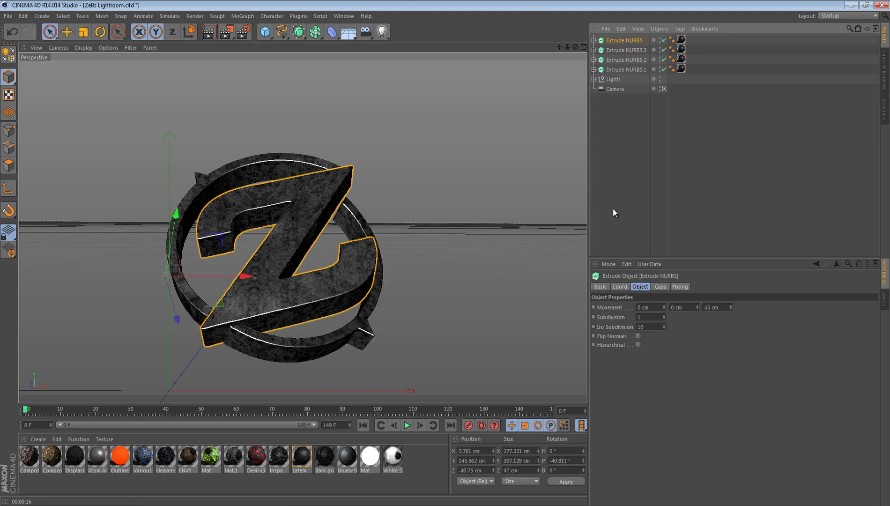
click(660, 287)
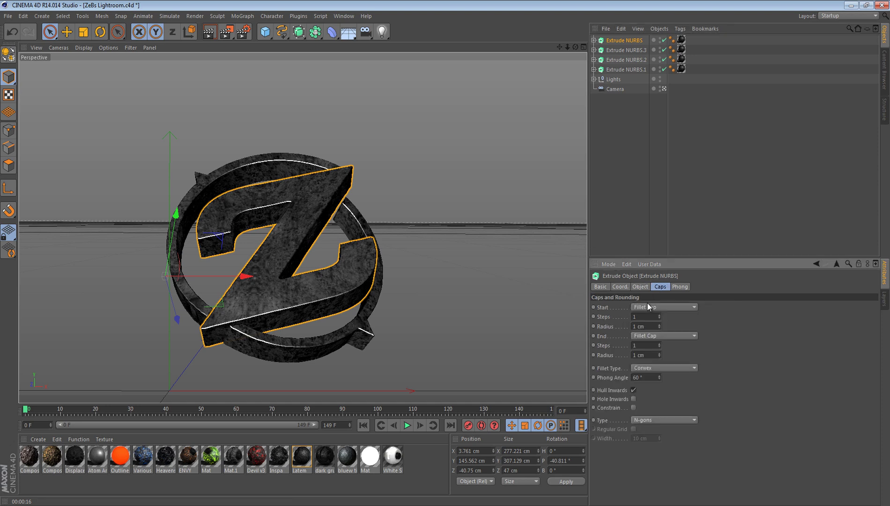
click(649, 307)
click(649, 307)
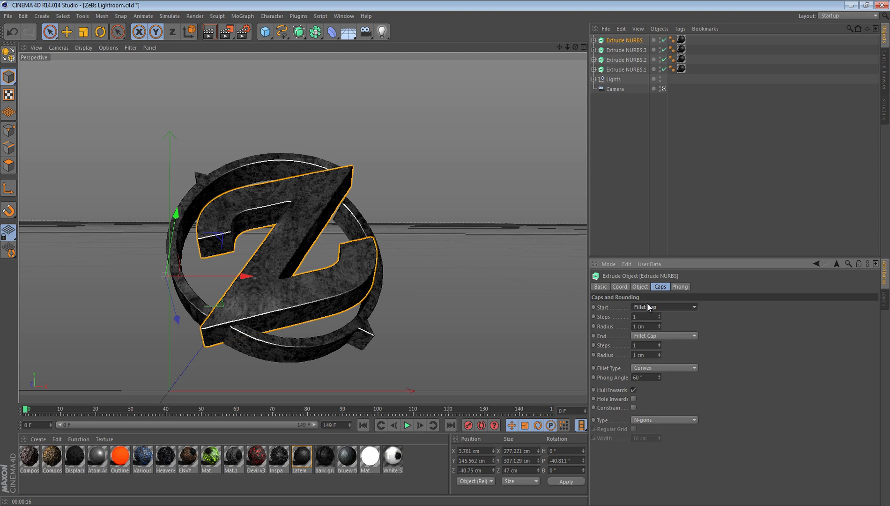
click(471, 254)
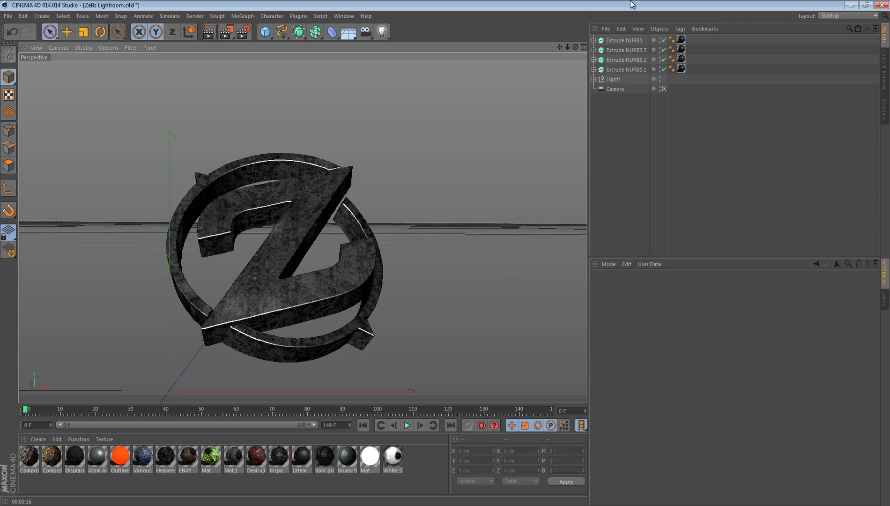
Fracture the duplicated Z's Extrude NURBS into 150 pieces with NitroBlast Main at High quality
click(614, 40)
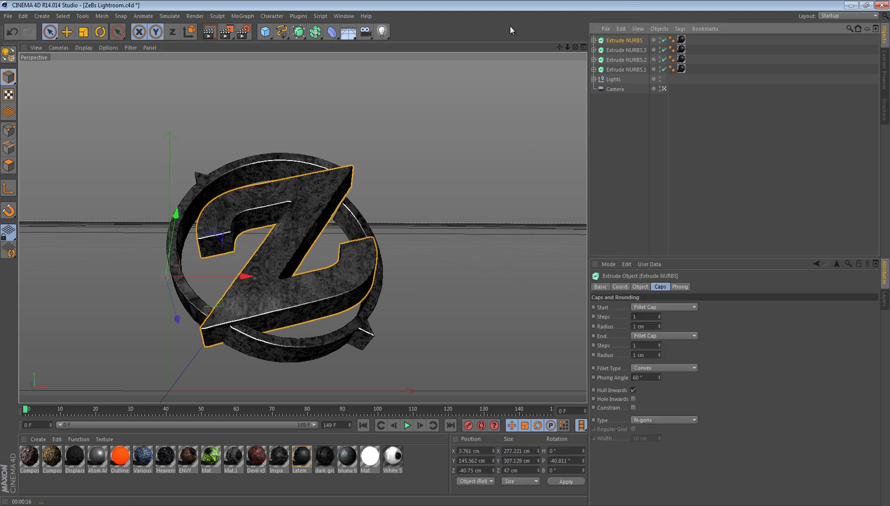
click(297, 16)
mouse_move(323, 54)
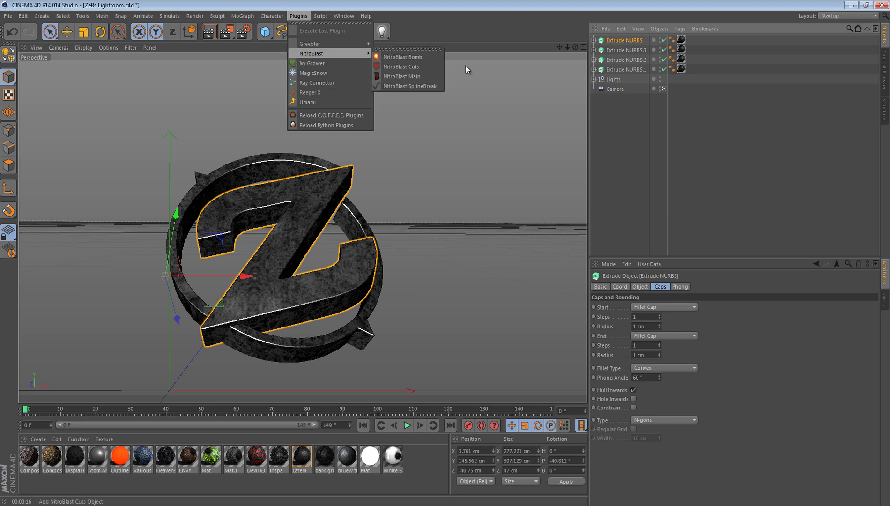
click(429, 76)
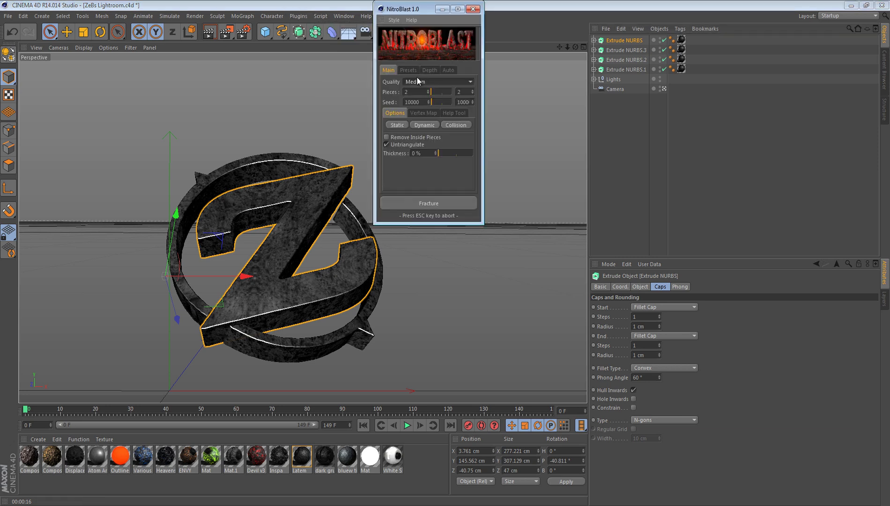
click(409, 83)
click(424, 111)
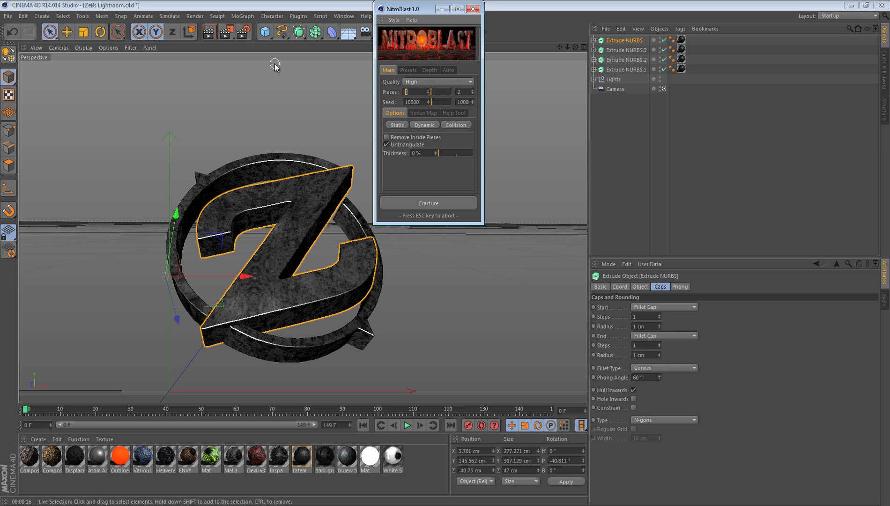
text(150)
key(Return)
click(411, 207)
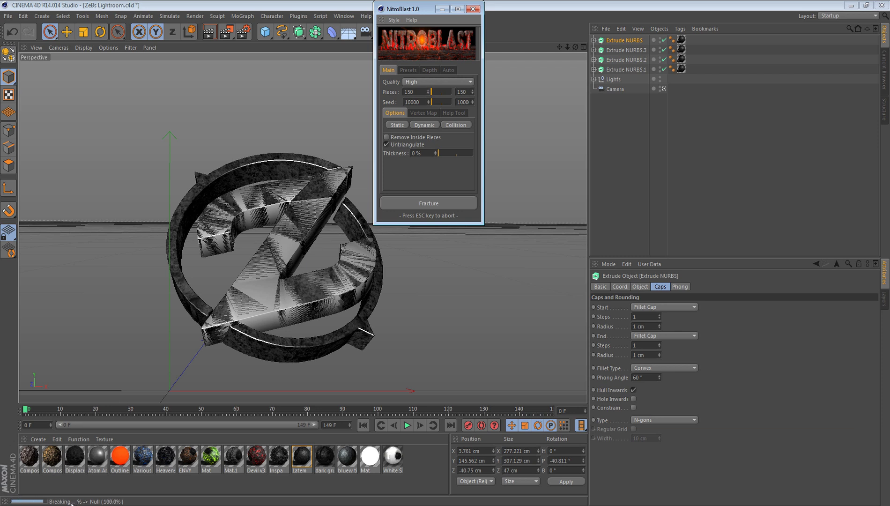
click(473, 9)
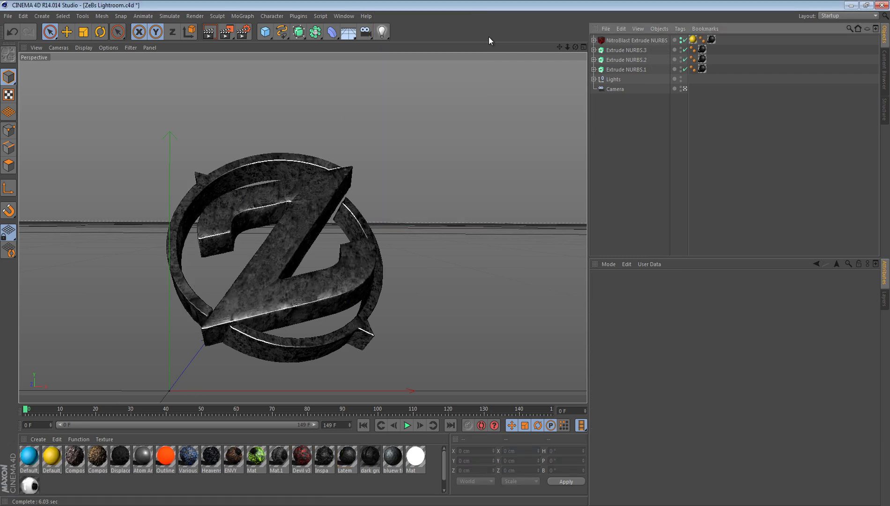
Try the blue Default_OUT material on the outer texture tag of NitroBlast Extrude NURBS
click(654, 42)
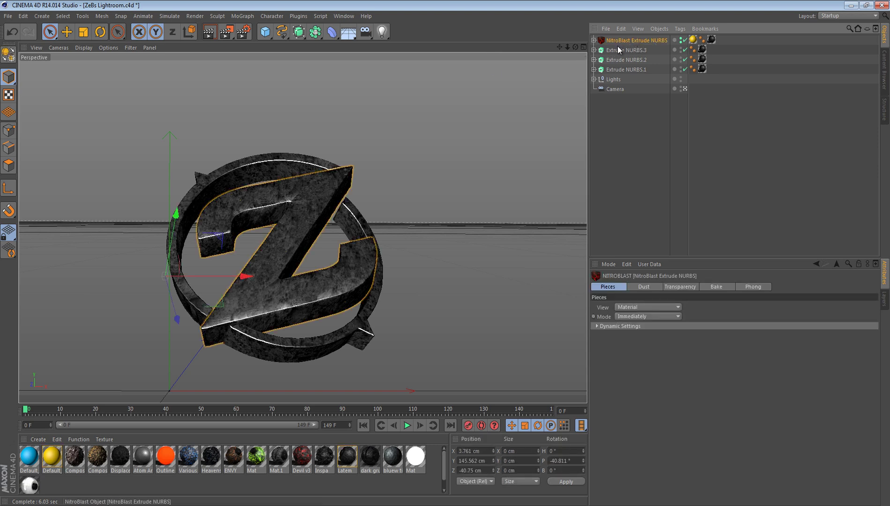
drag(693, 40, 712, 41)
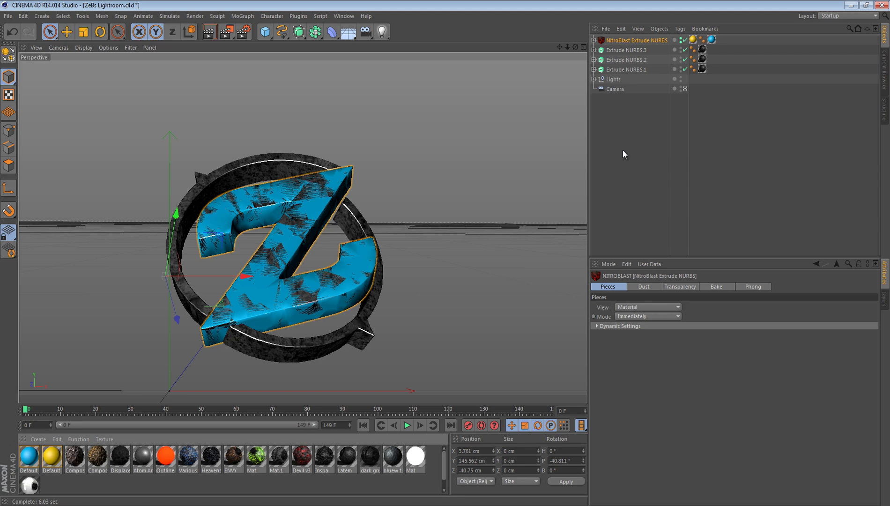
click(713, 40)
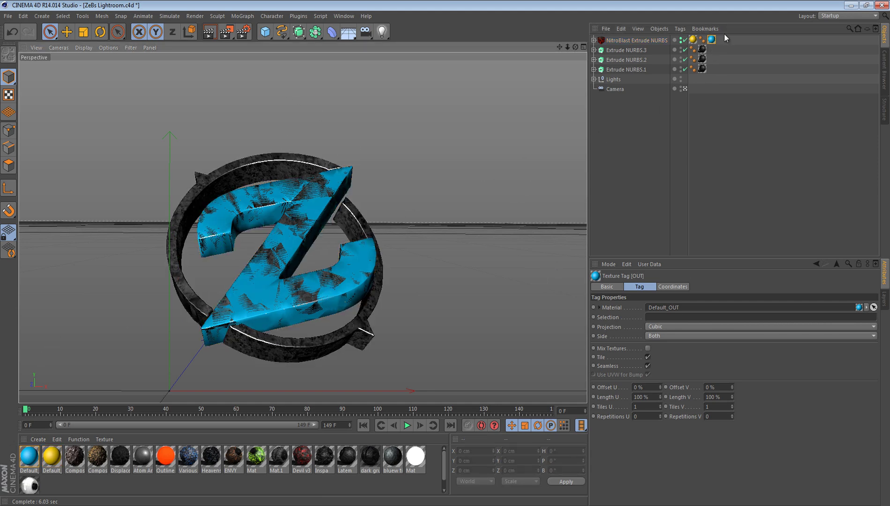
click(693, 40)
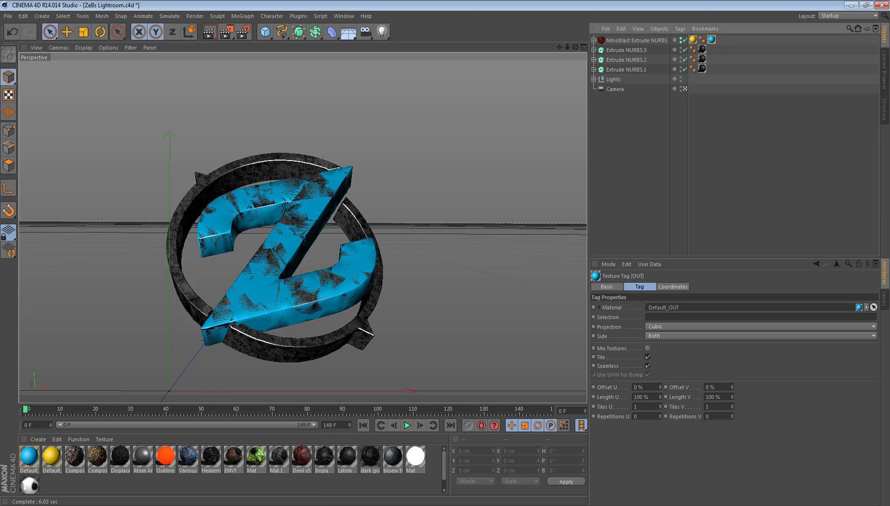
Assign the Latem material to the outer texture tag of the fractured Z
click(278, 484)
drag(340, 462, 712, 41)
click(712, 42)
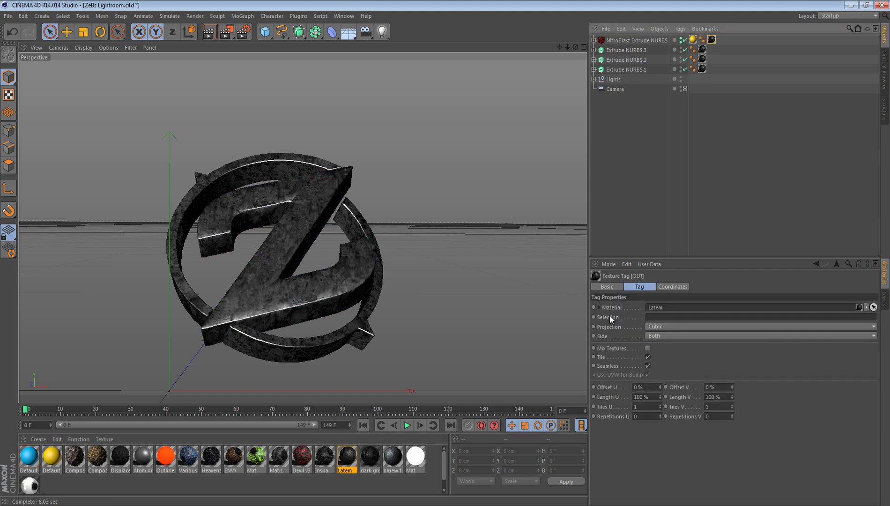
Replace the yellow inner material of the fractured Z with the Devil v3 material
double_click(300, 458)
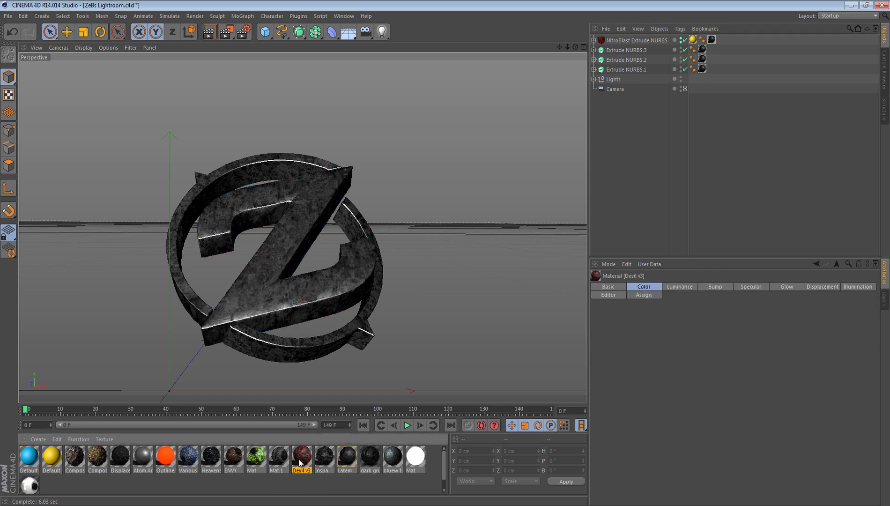
click(182, 274)
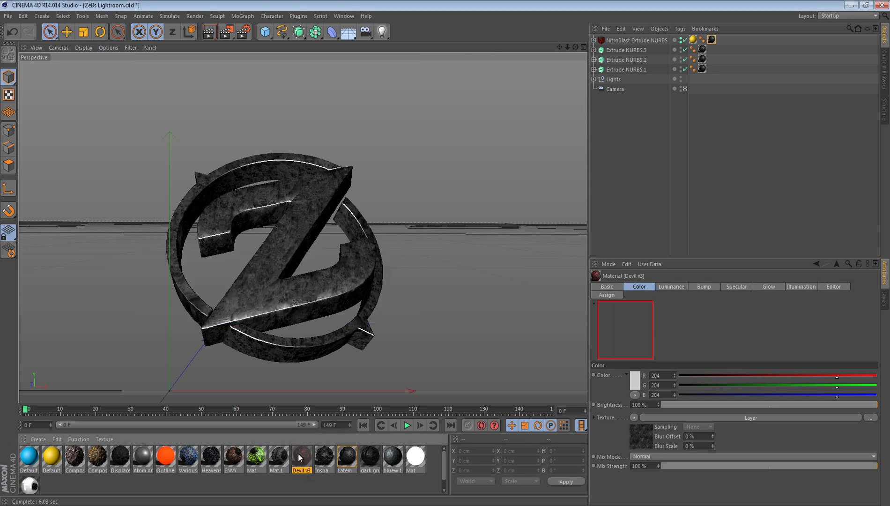
drag(304, 457, 694, 40)
click(648, 365)
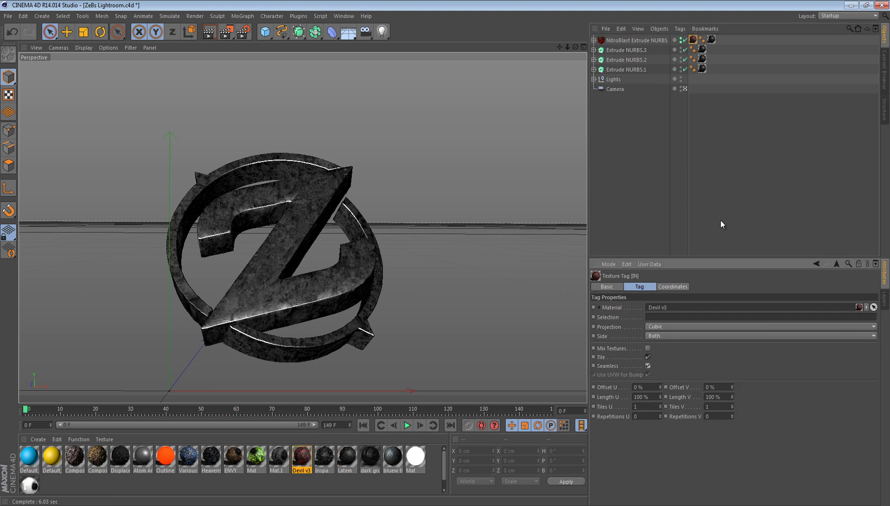
Add a MoGraph Fracture object and expand the NitroBlast Extrude NURBS hierarchy down to its individual dynamic pieces
click(242, 16)
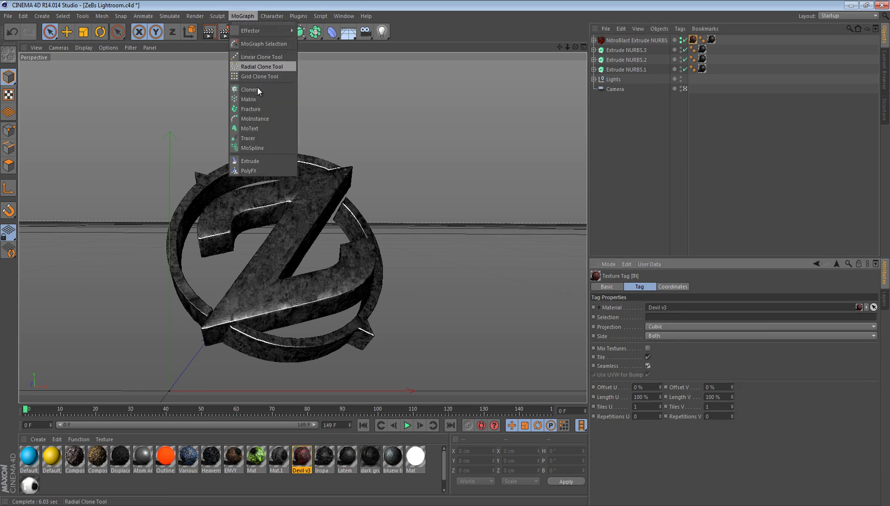
click(261, 107)
click(594, 50)
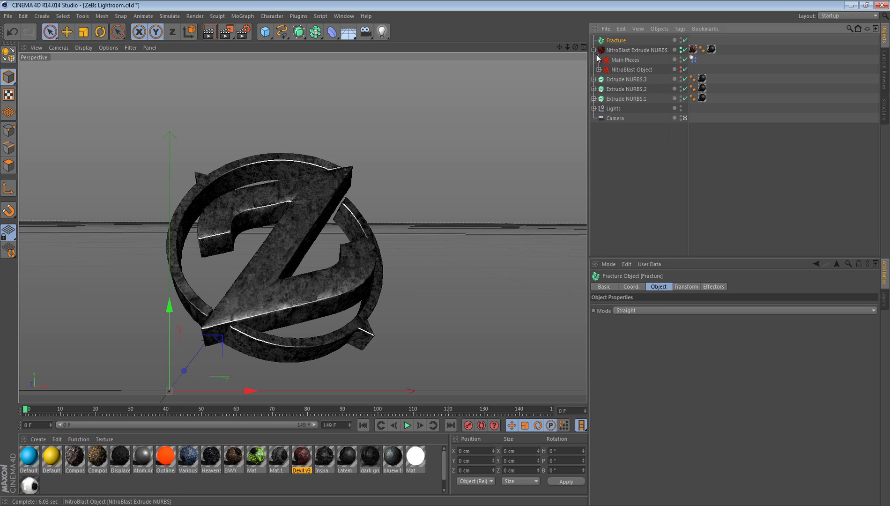
click(599, 60)
click(604, 69)
Move Piece 0 through Piece 141 into the Fracture object and delete the emptied NitroBlast Extrude NURBS object
scroll(632, 153, down, 10)
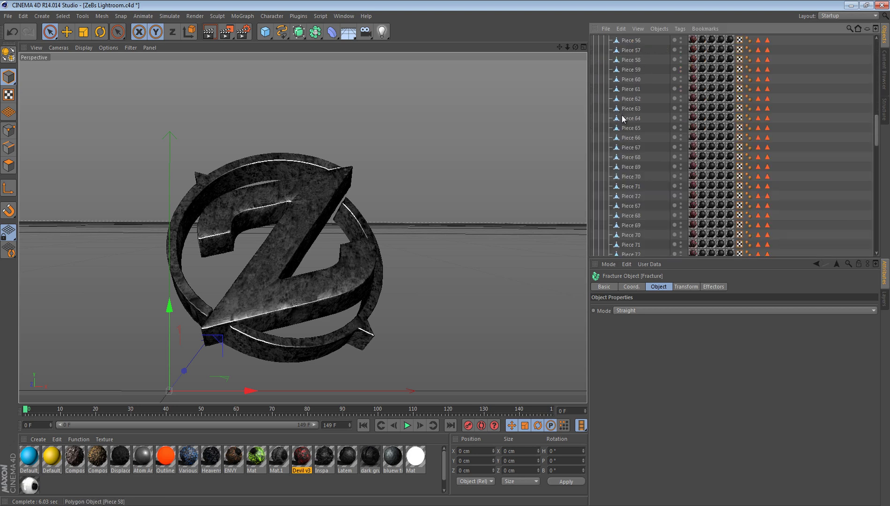
click(629, 183)
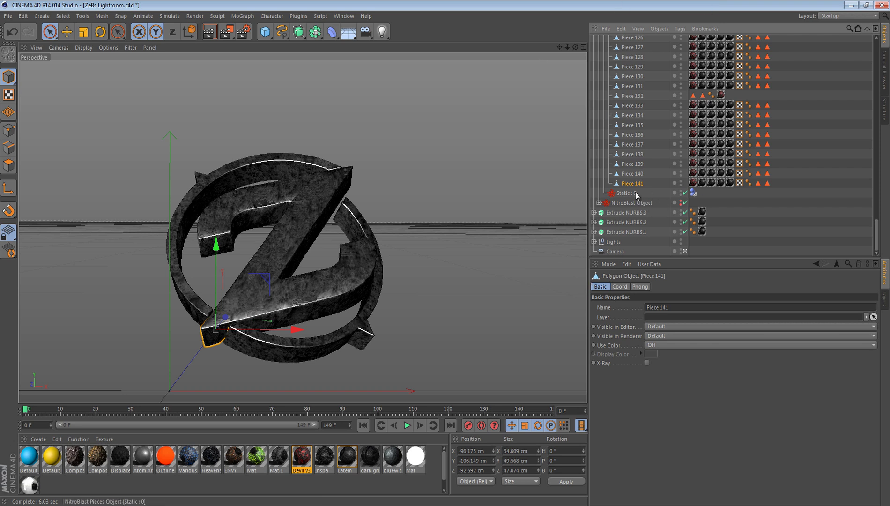
scroll(640, 192, up, 15)
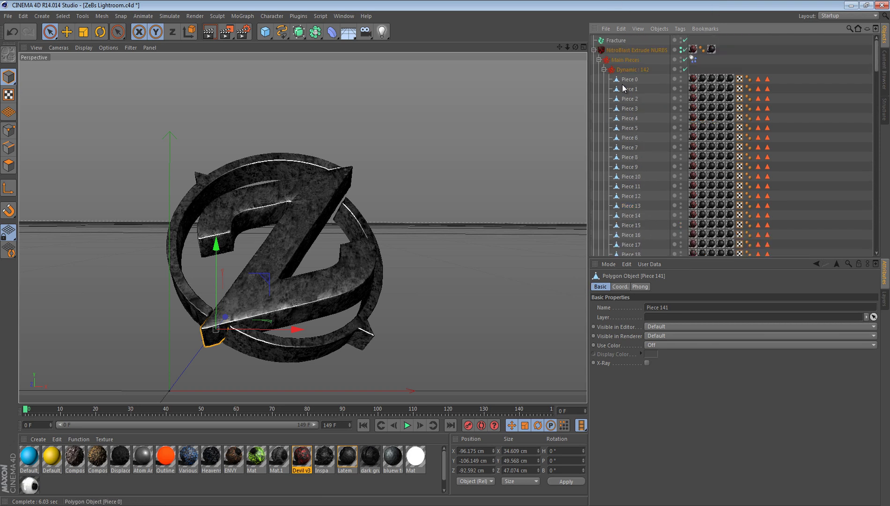
shift+click(629, 80)
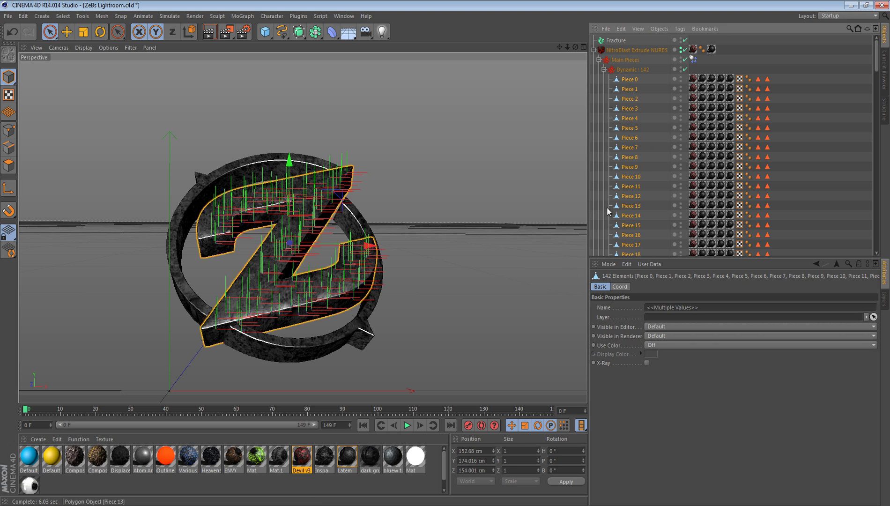
drag(633, 142, 613, 43)
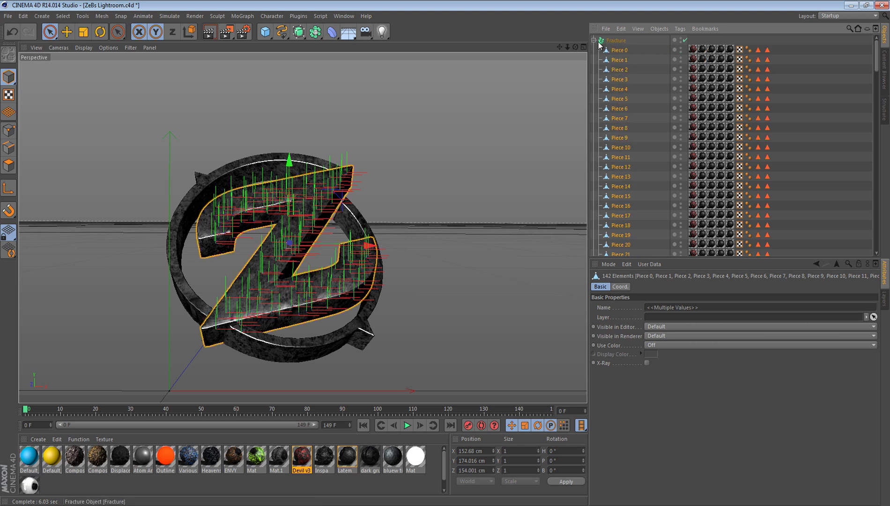
click(616, 50)
key(Delete)
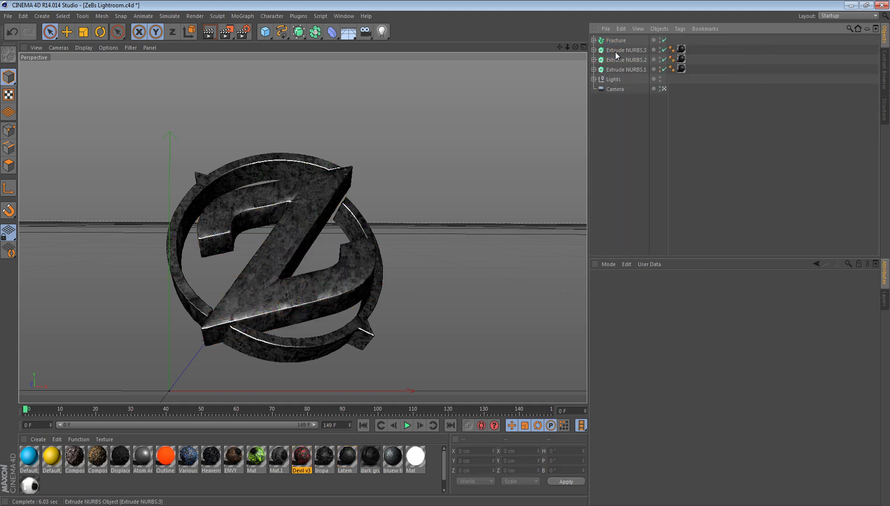
Apply a MoGraph Random effector to the Fracture object
click(623, 41)
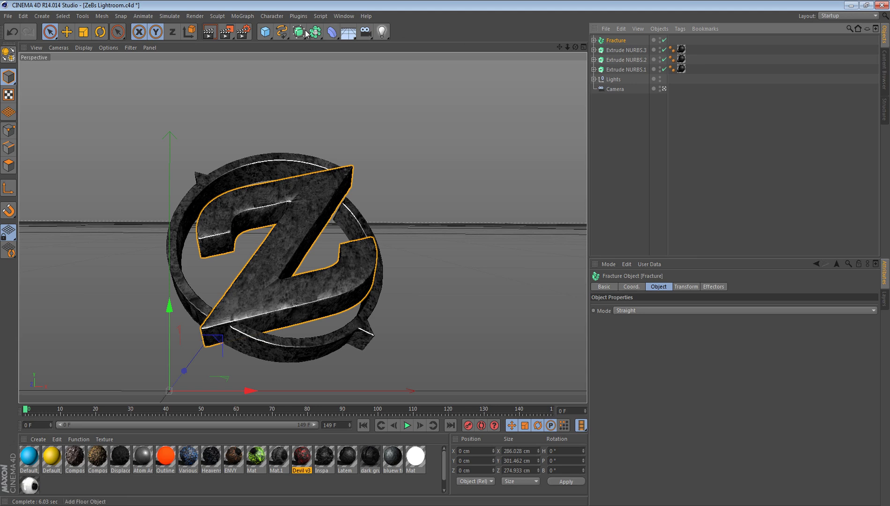
click(245, 19)
mouse_move(251, 32)
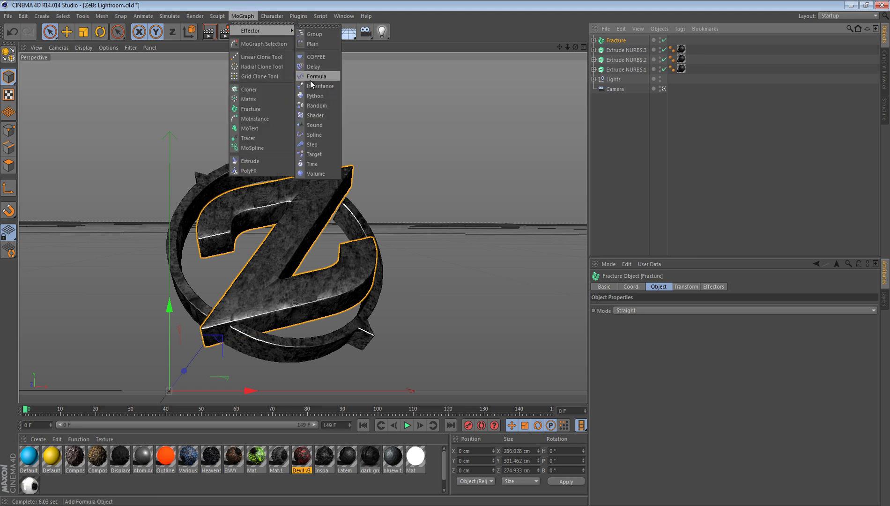
click(312, 106)
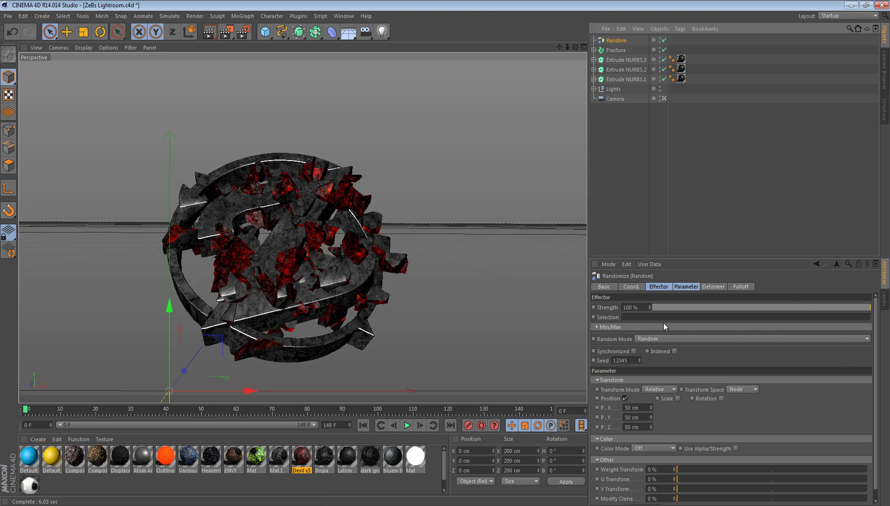
Disable the original Z, Extrude NURBS.2, and reduce the Random effector's strength to 7%
click(661, 288)
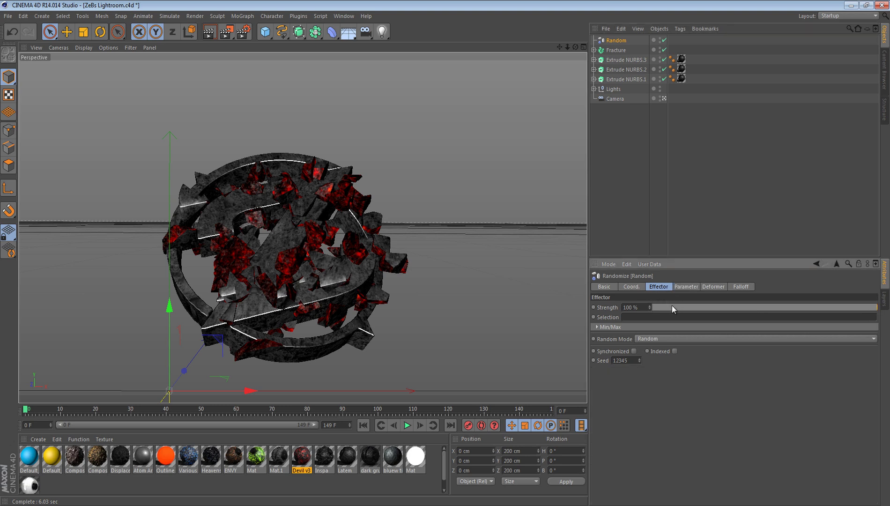
click(687, 286)
click(652, 289)
drag(824, 312, 695, 289)
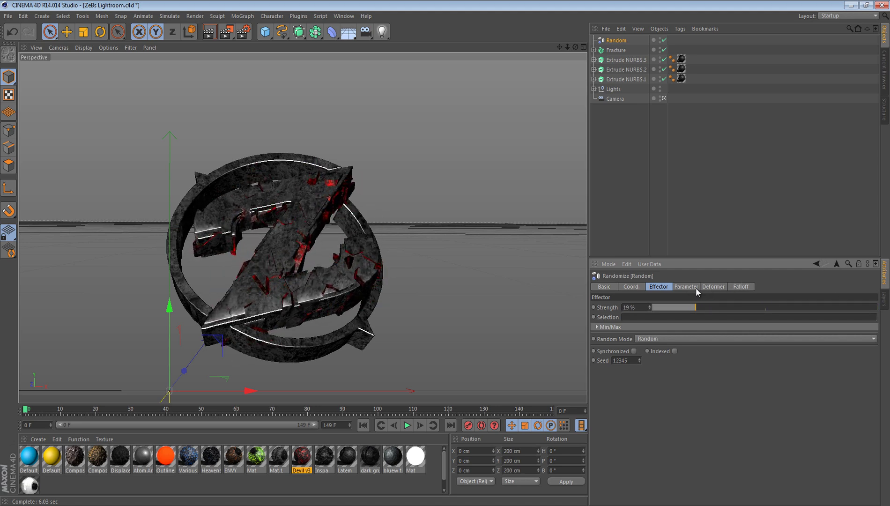
click(664, 69)
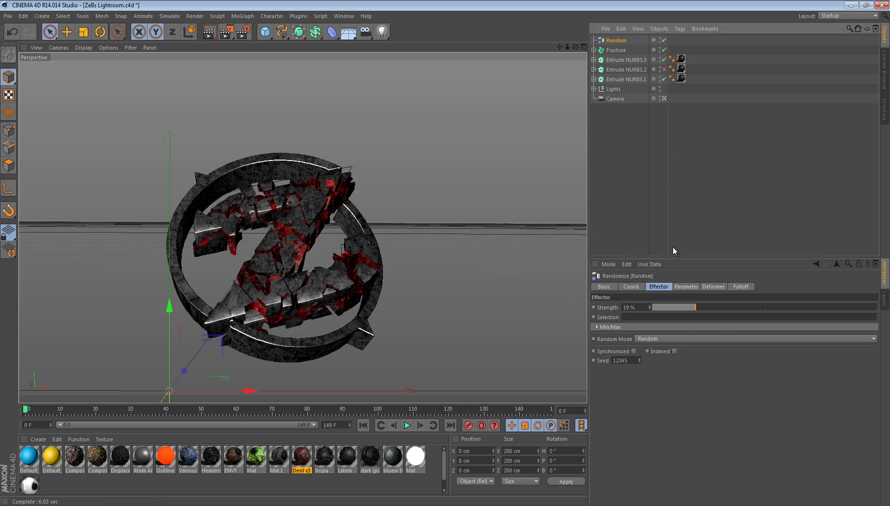
drag(683, 308, 669, 312)
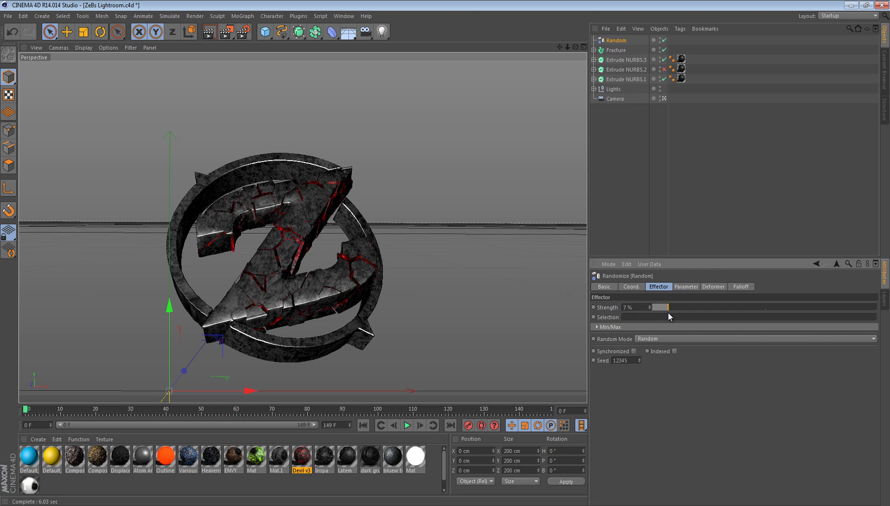
Render the active view to preview the cracked Z, accepting the texture error dialog
click(209, 31)
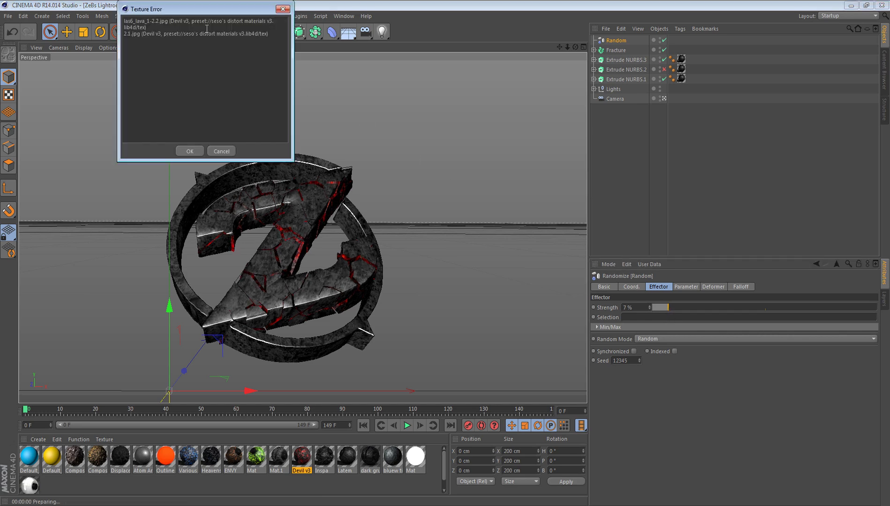
click(181, 150)
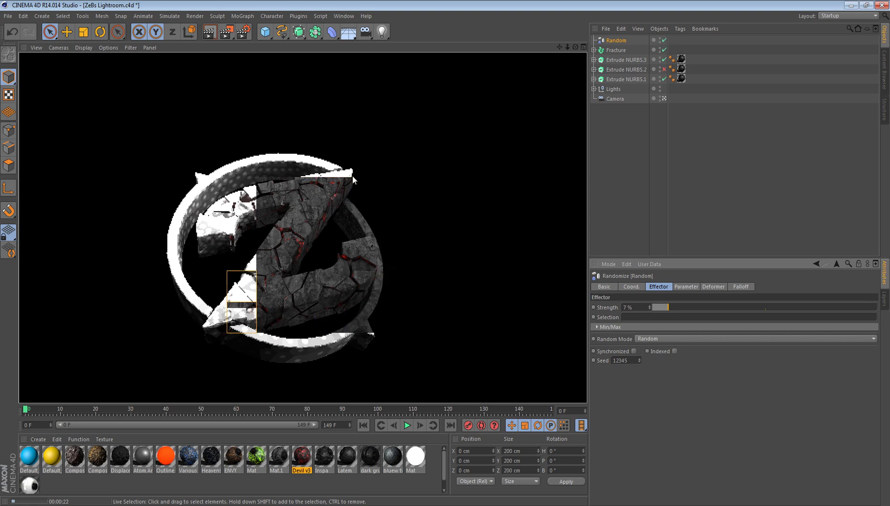
click(432, 186)
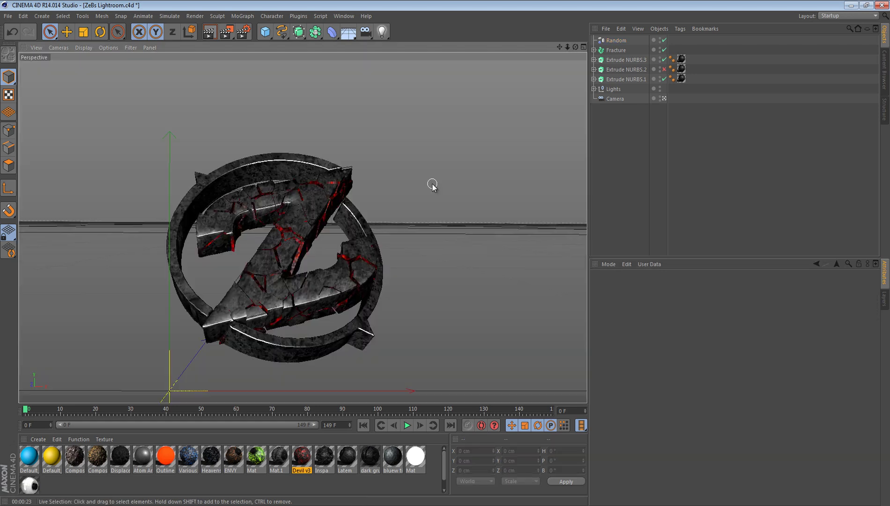
Duplicate the ring's lower-right segment, Extrude NURBS.1
click(304, 338)
click(175, 197)
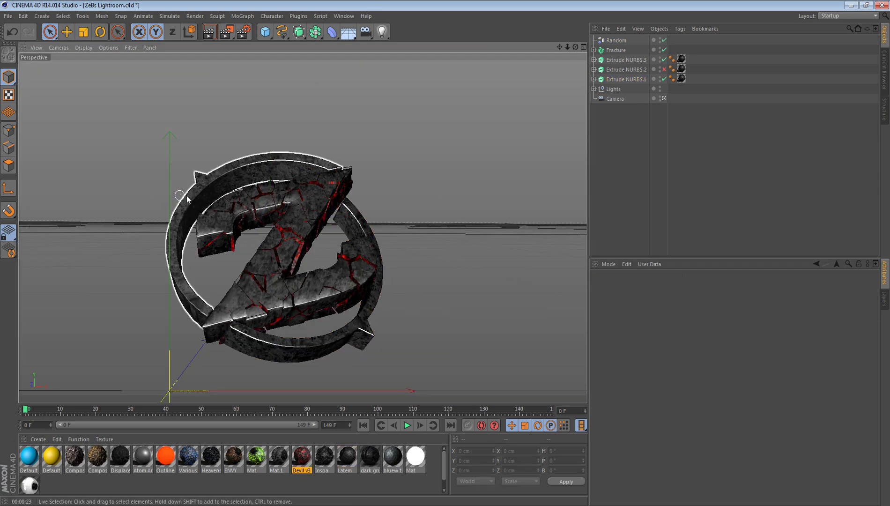
click(197, 324)
click(311, 342)
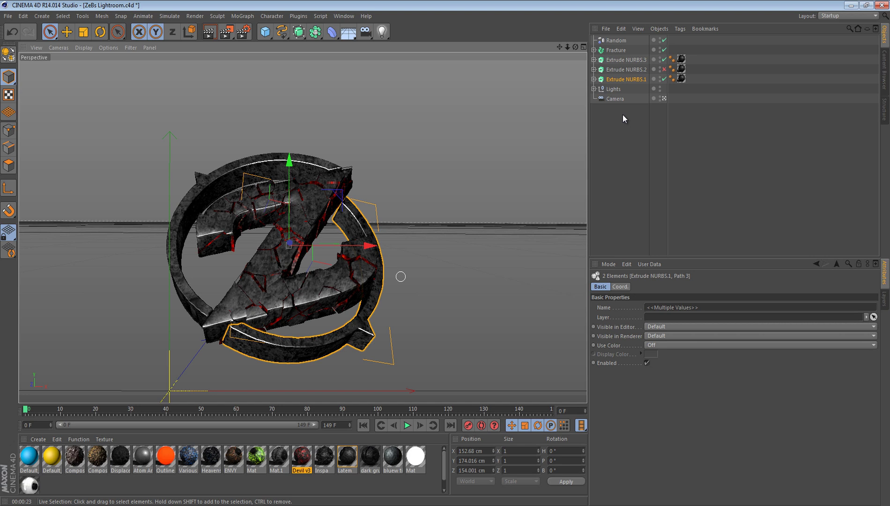
click(622, 80)
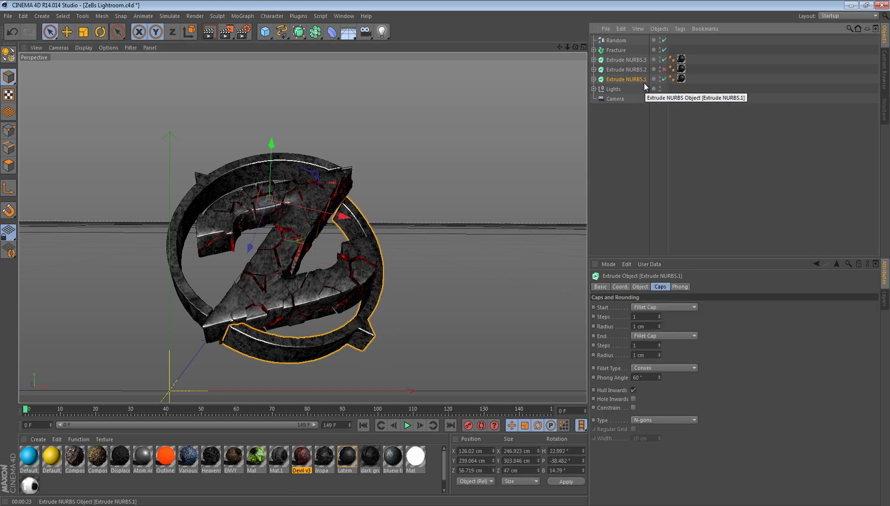
key(ctrl+c)
key(ctrl+v)
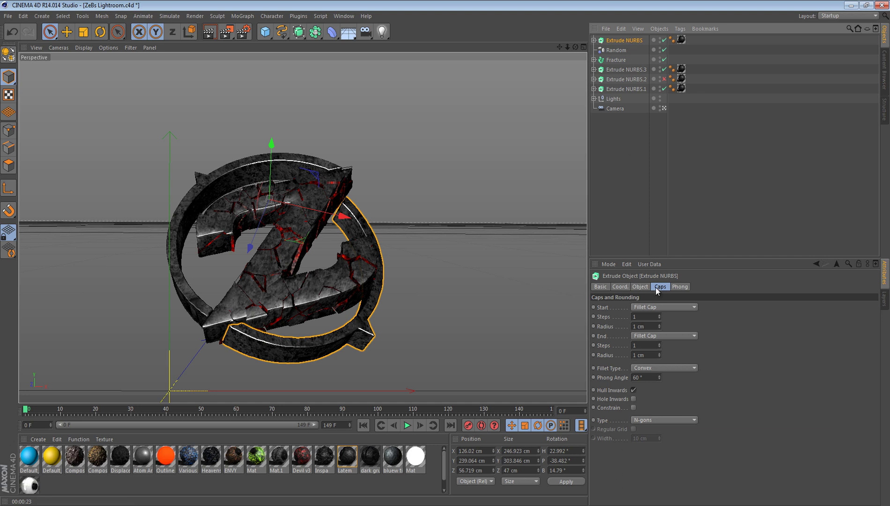
Set the copied ring segment's start and end to Cap, with Quadrangles type and Regular Grid enabled at 10 cm width
click(653, 308)
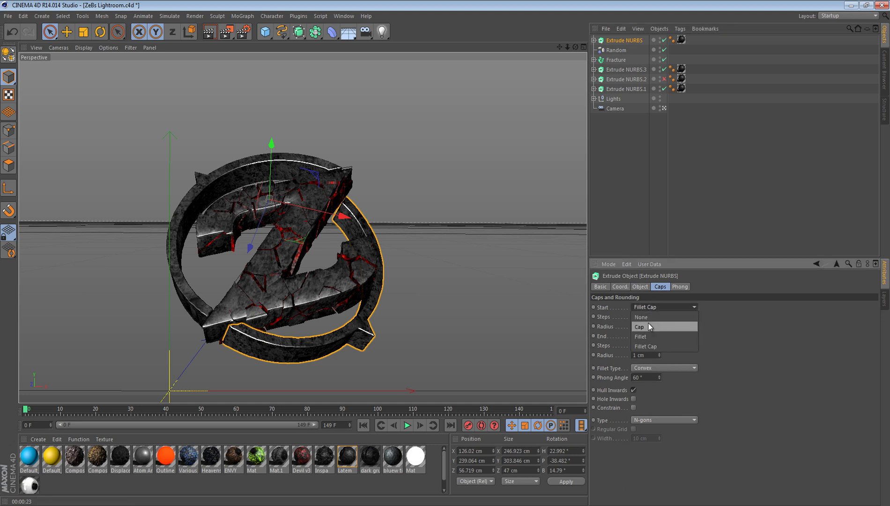
click(648, 326)
click(639, 337)
click(641, 356)
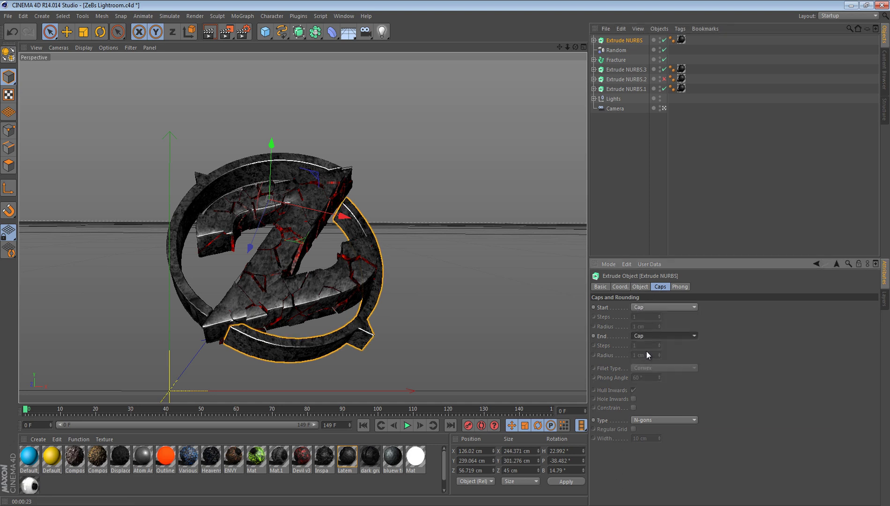
click(632, 423)
click(638, 431)
click(634, 429)
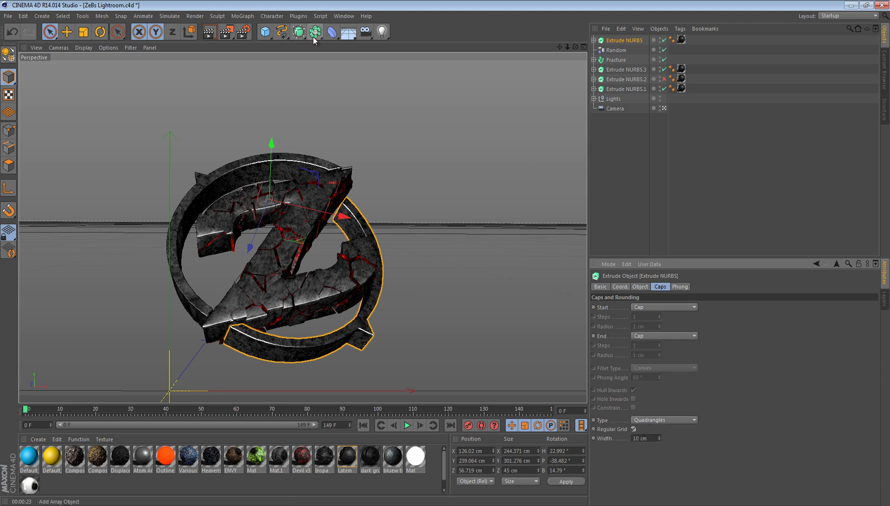
Nest the copied ring segment in a new Atom Array and set its cylinder radius and sphere radius to 1 cm
click(299, 32)
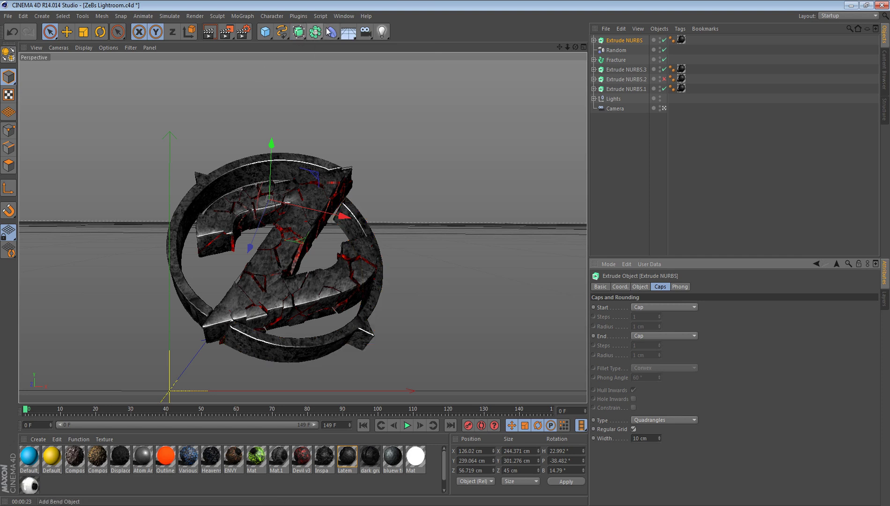
click(314, 37)
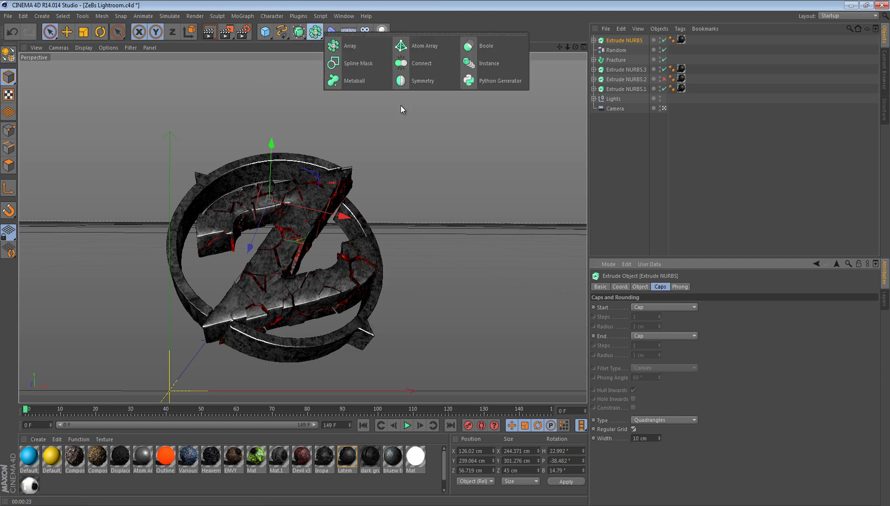
click(419, 51)
click(614, 50)
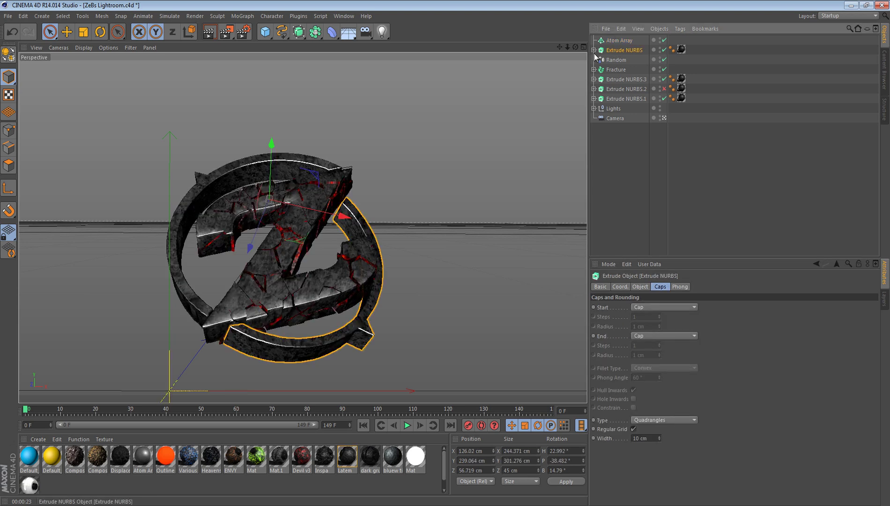
drag(620, 51, 603, 42)
click(594, 40)
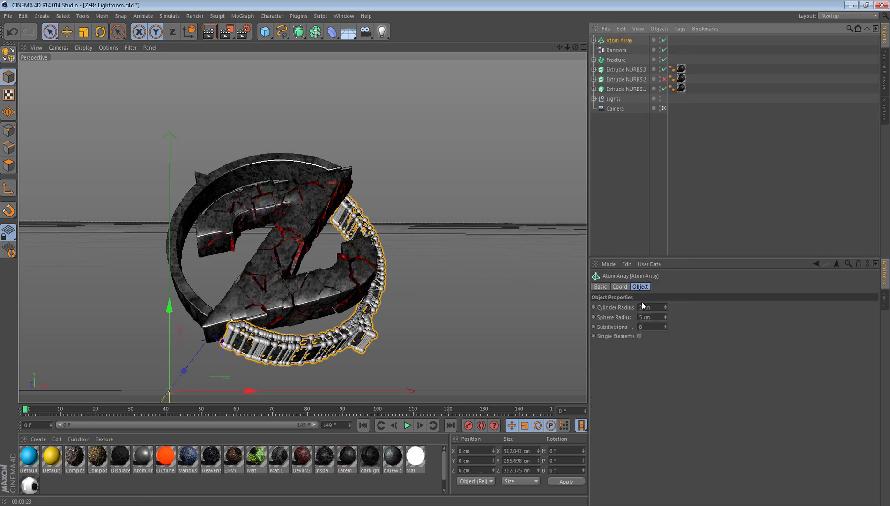
drag(652, 307, 634, 307)
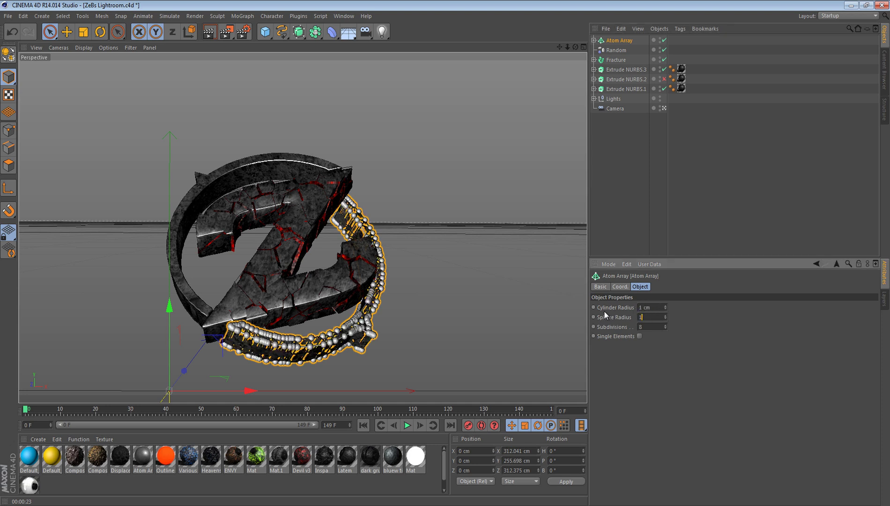
click(486, 274)
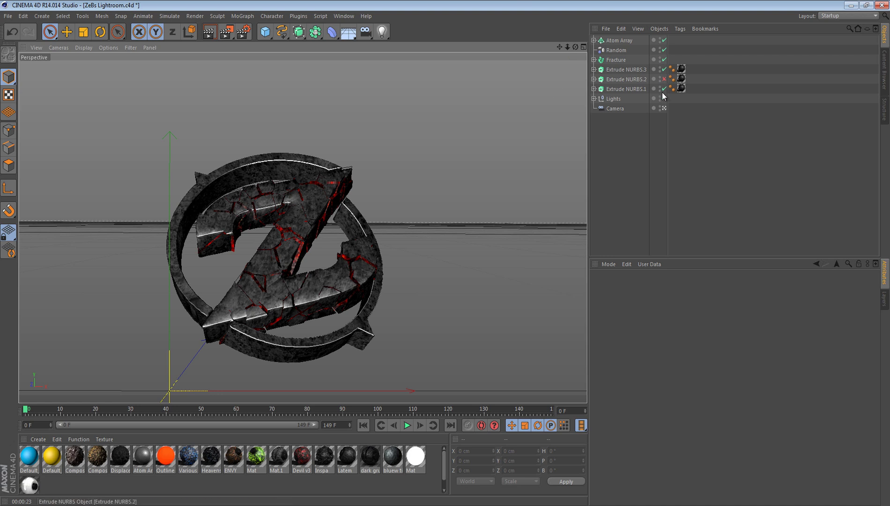
Disable the original lower-right ring segment, Extrude NURBS.1, leaving the Atom Array enabled
click(628, 78)
click(623, 69)
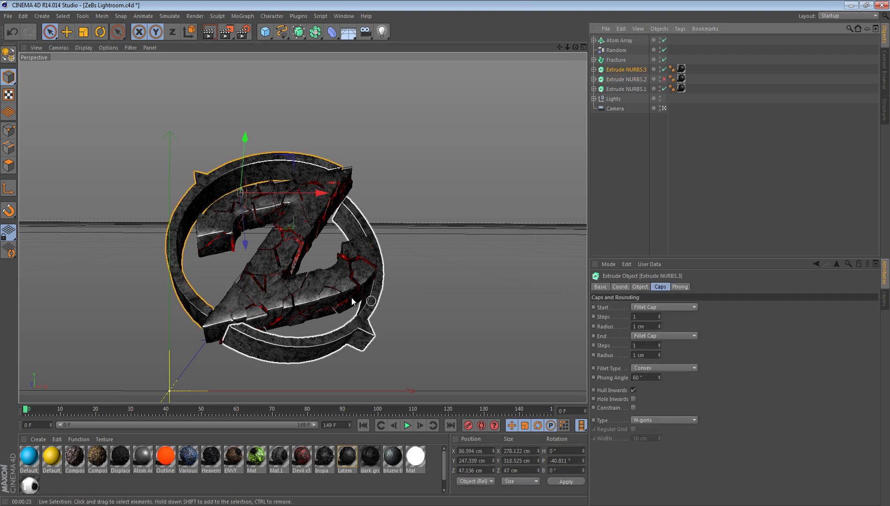
click(354, 324)
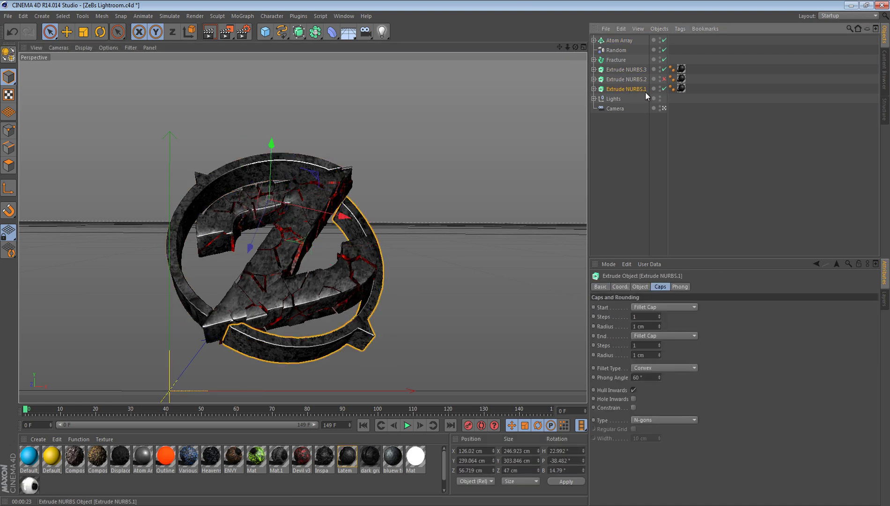
click(664, 89)
click(503, 149)
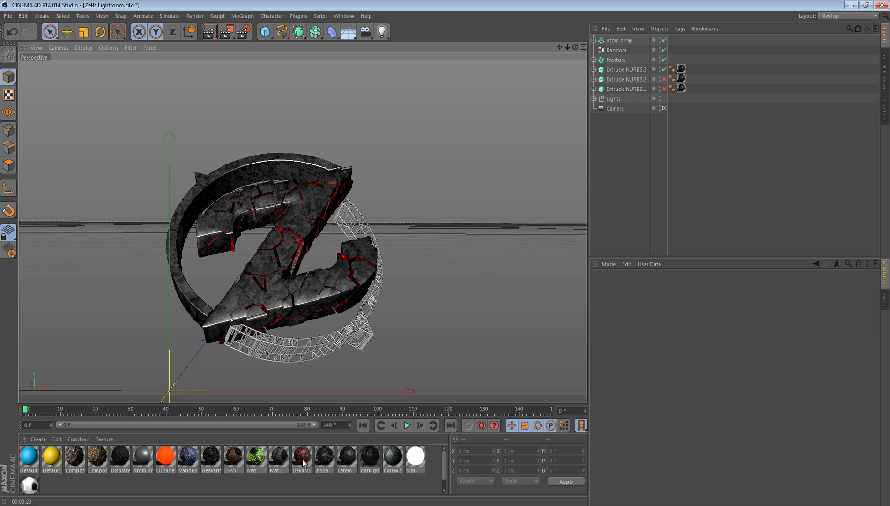
Apply the Latem material to the Atom Array with Cubic projection and Seamless enabled
drag(351, 456, 365, 265)
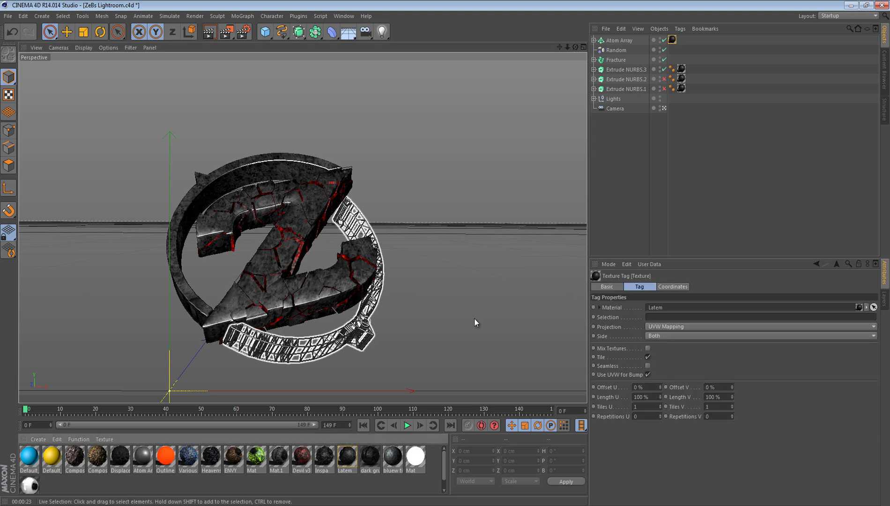
click(672, 328)
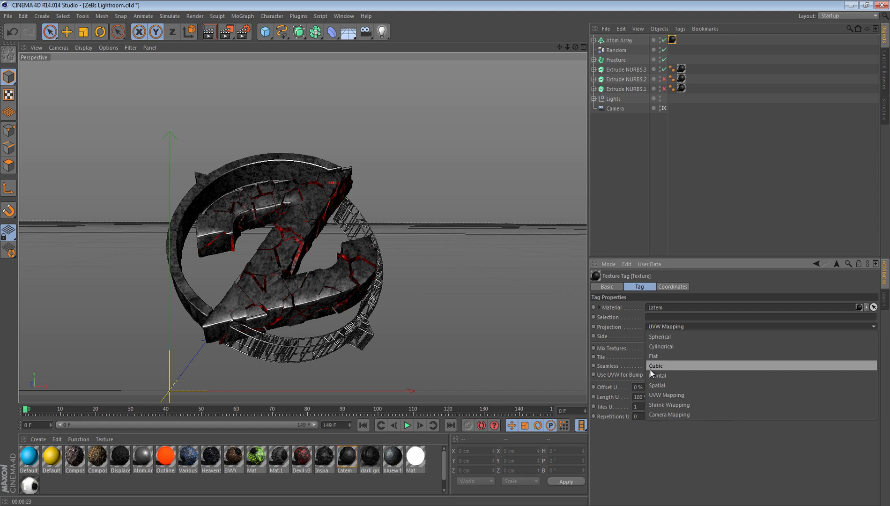
click(650, 370)
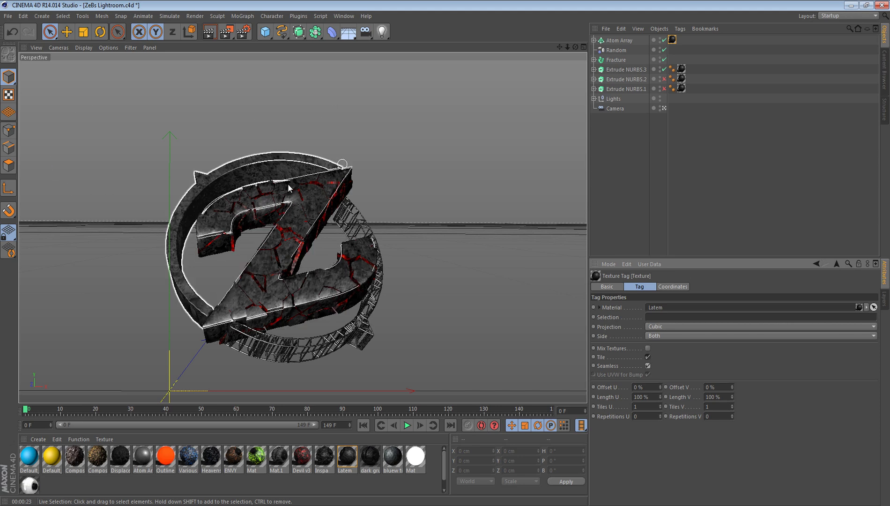
Duplicate the ring's upper-left segment, Extrude NURBS.3
click(247, 175)
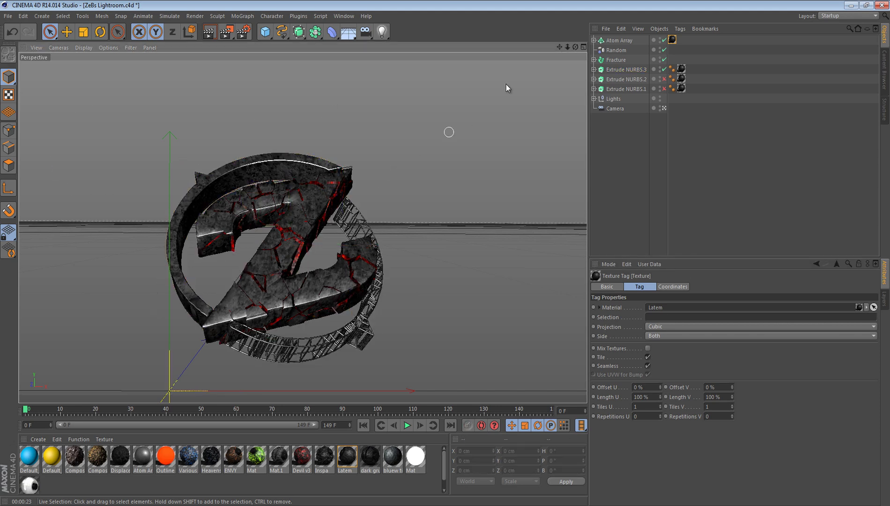
click(626, 80)
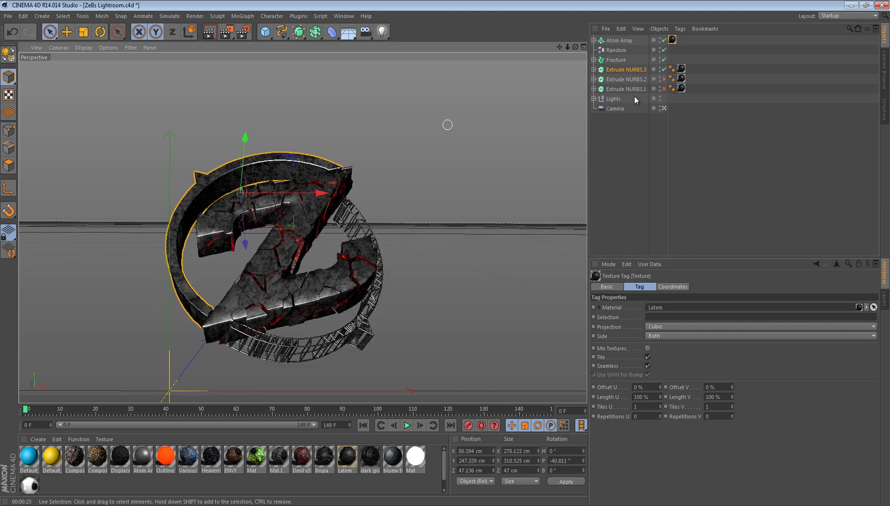
click(623, 70)
key(ctrl+c)
key(ctrl+v)
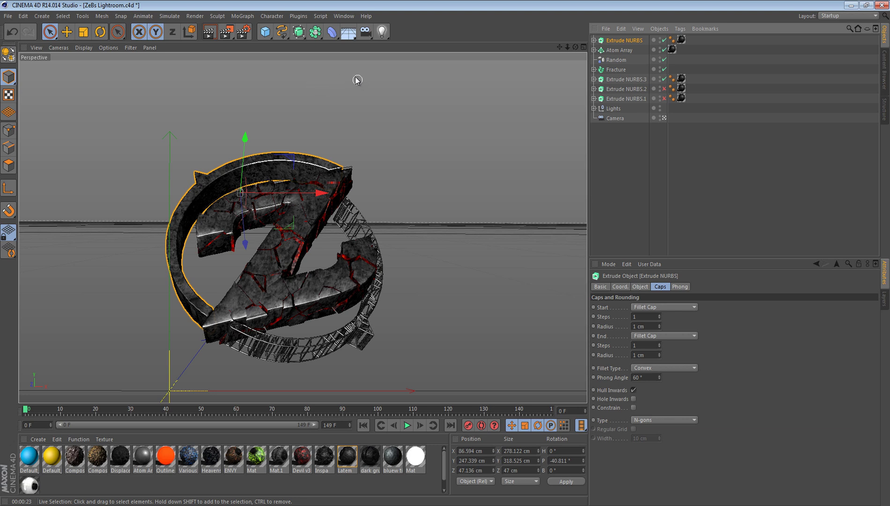
Fracture the copied upper-left ring segment with NitroBlast at High quality and 200 pieces, then close the plugin window
click(298, 16)
mouse_move(322, 53)
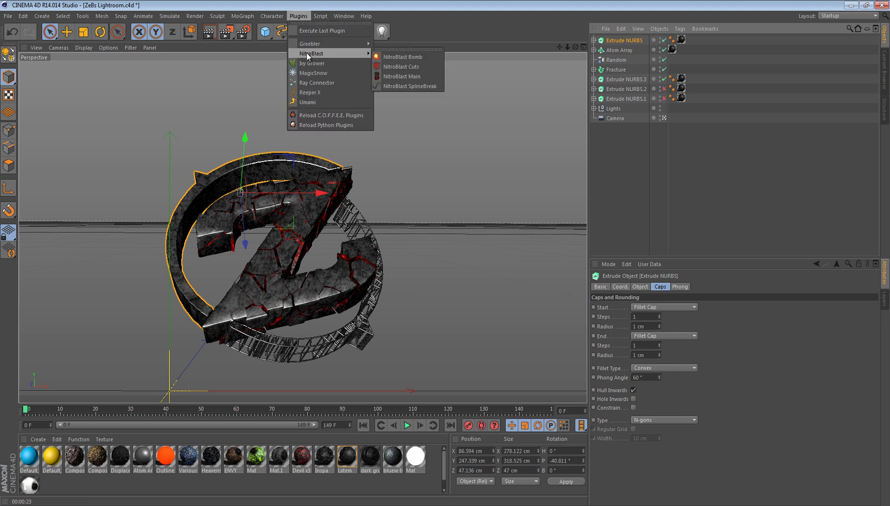
click(390, 76)
click(417, 81)
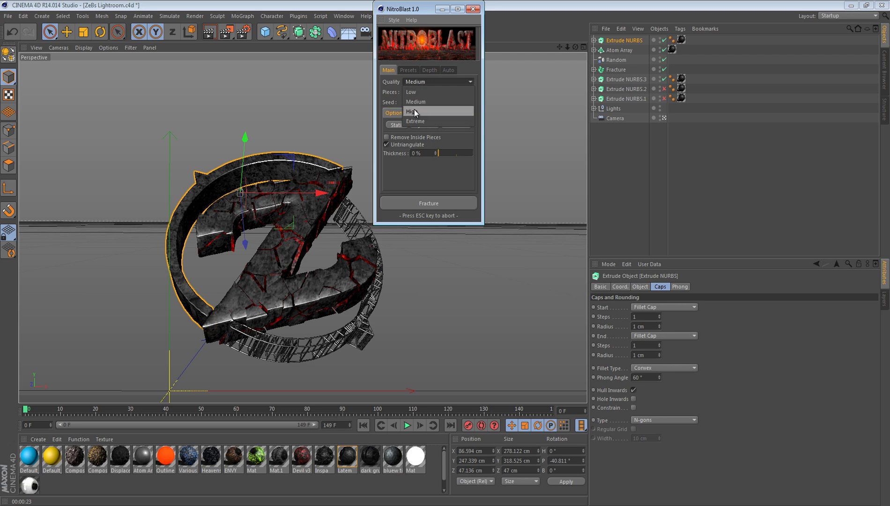
click(415, 109)
text(200)
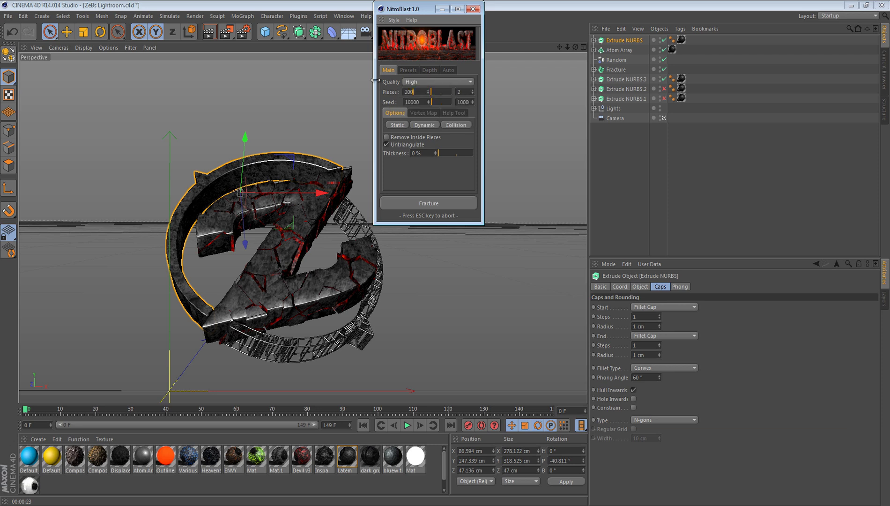
click(414, 204)
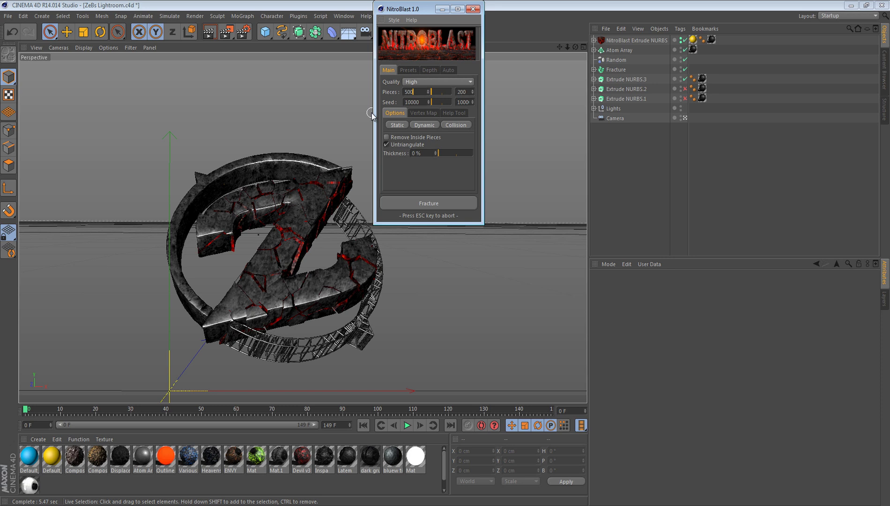
drag(418, 91, 397, 92)
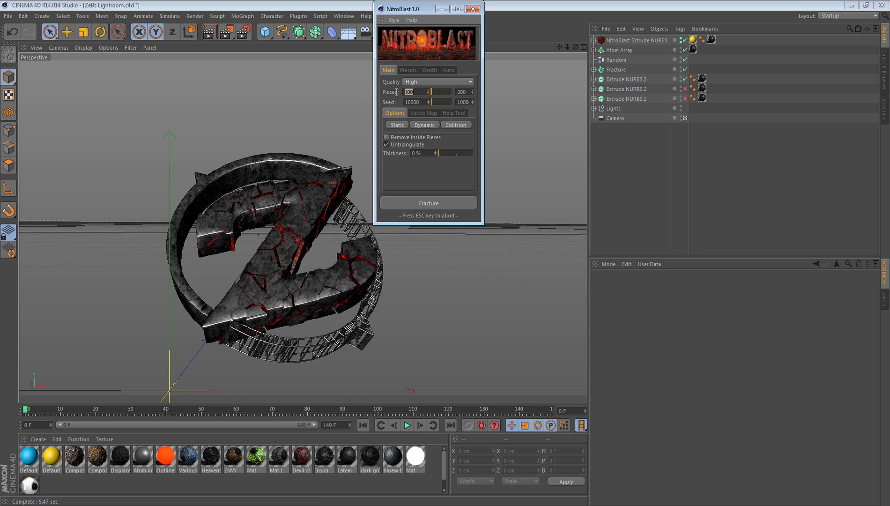
text(10)
click(474, 9)
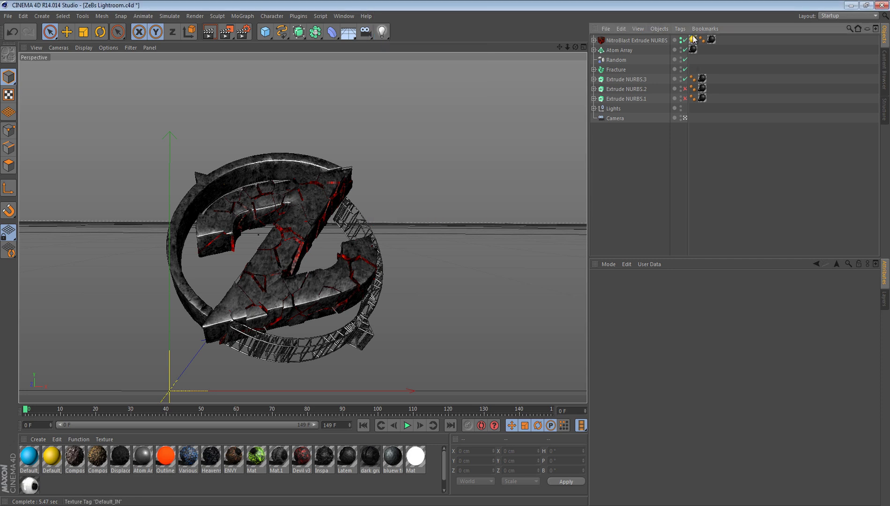
Replace the NitroBlast object's inner material with Devil v3 and enable Seamless on its texture tag
click(302, 459)
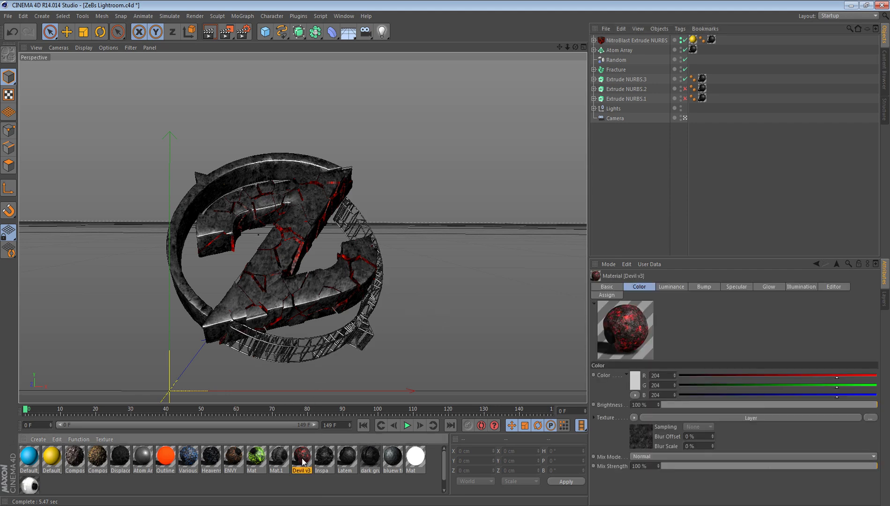
drag(302, 462, 693, 40)
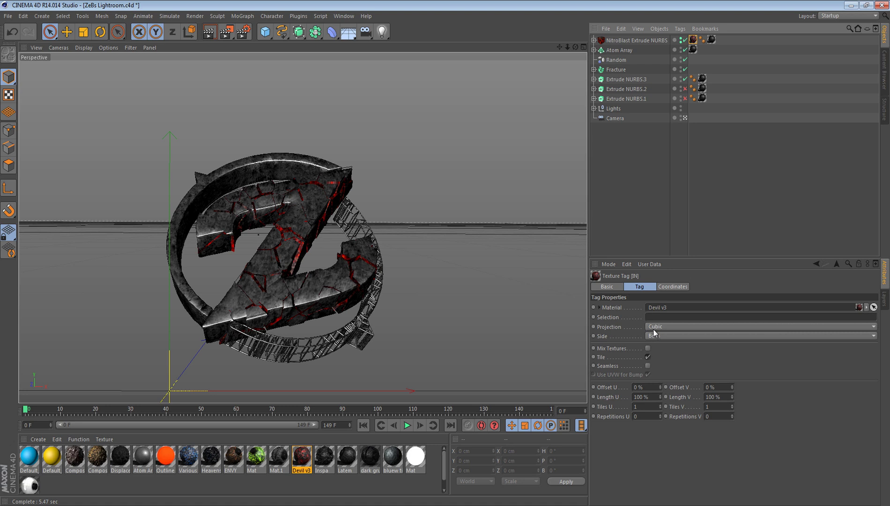
click(647, 365)
click(712, 40)
Add a second MoGraph Fracture object and move Piece 0 through Piece 174 from the NitroBlast object into it
click(242, 16)
click(248, 109)
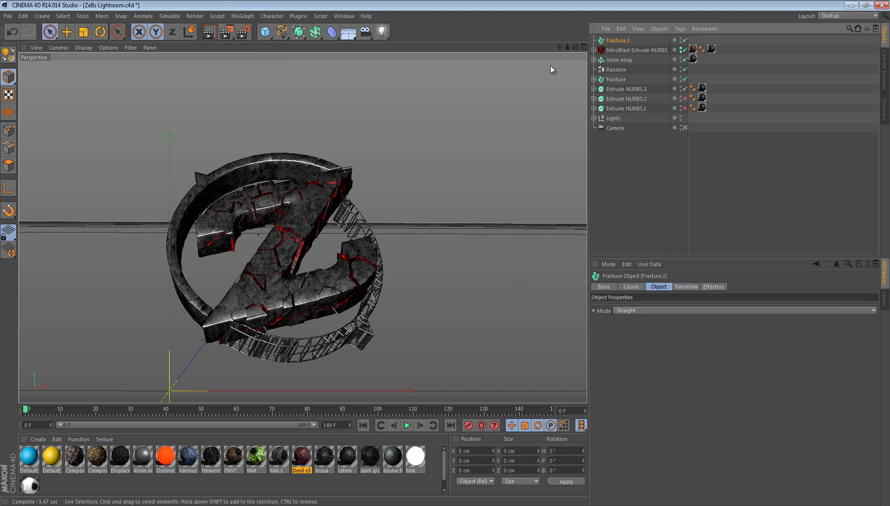
click(594, 49)
click(599, 60)
click(605, 69)
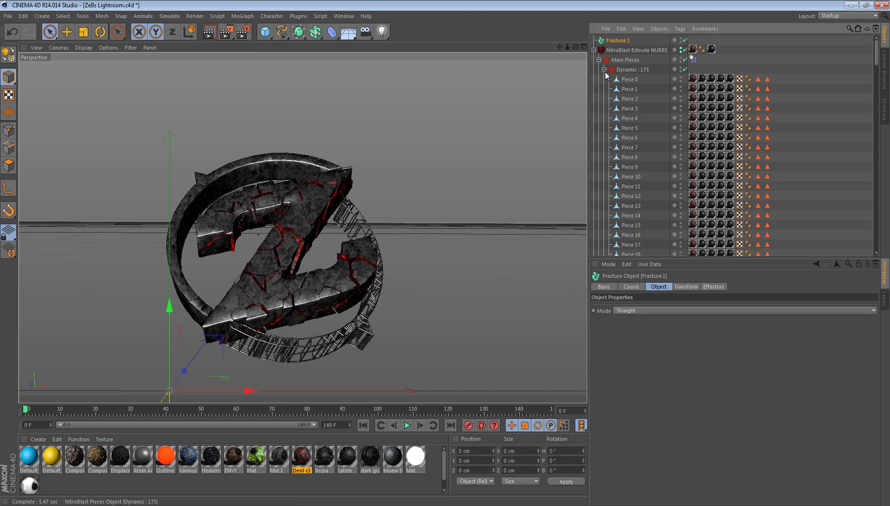
scroll(597, 85, down, 4)
scroll(644, 130, down, 20)
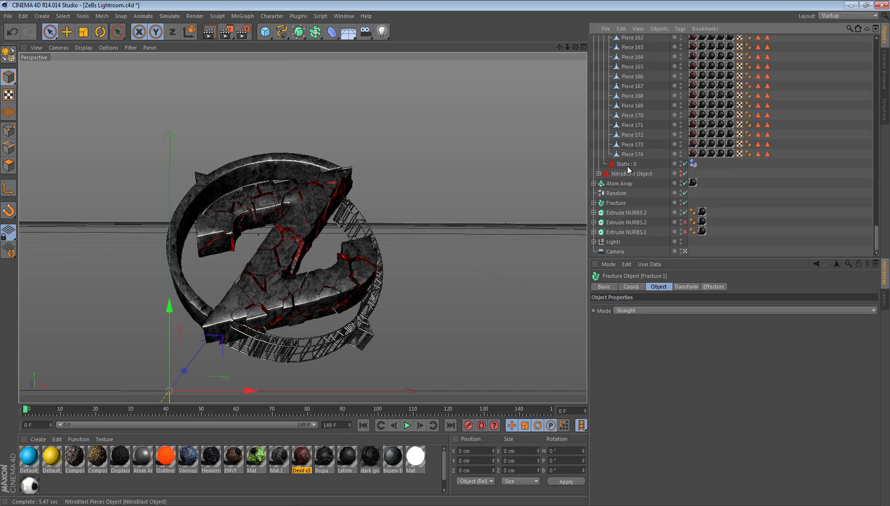
scroll(628, 140, up, 20)
shift+click(630, 79)
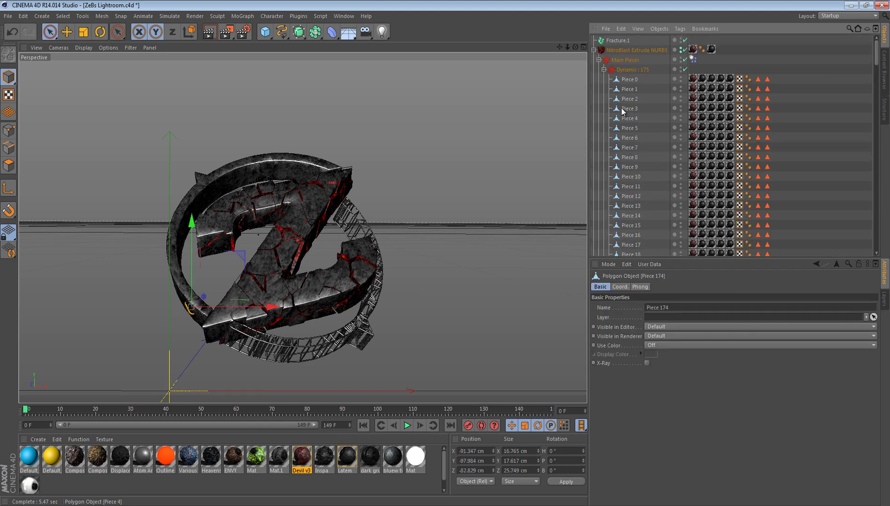
click(605, 70)
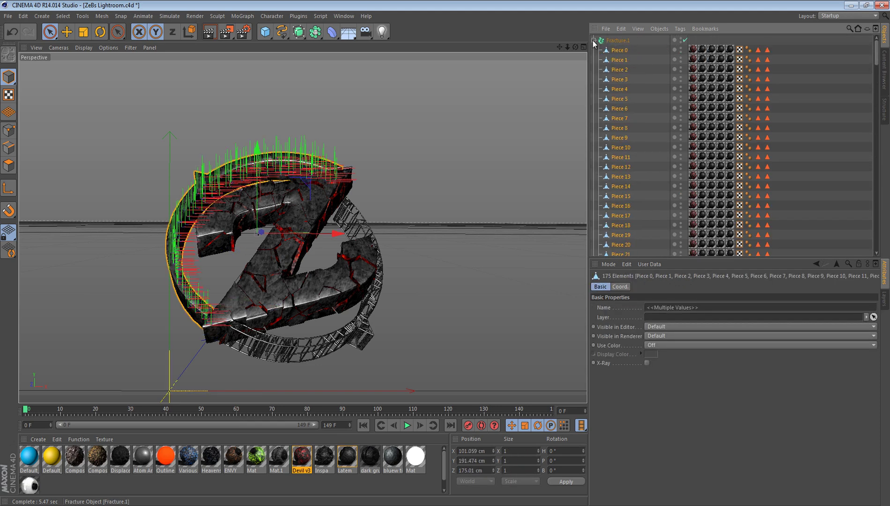
Delete the emptied NitroBlast object and add a Random effector at 21% strength to the second Fracture object
click(609, 49)
key(Delete)
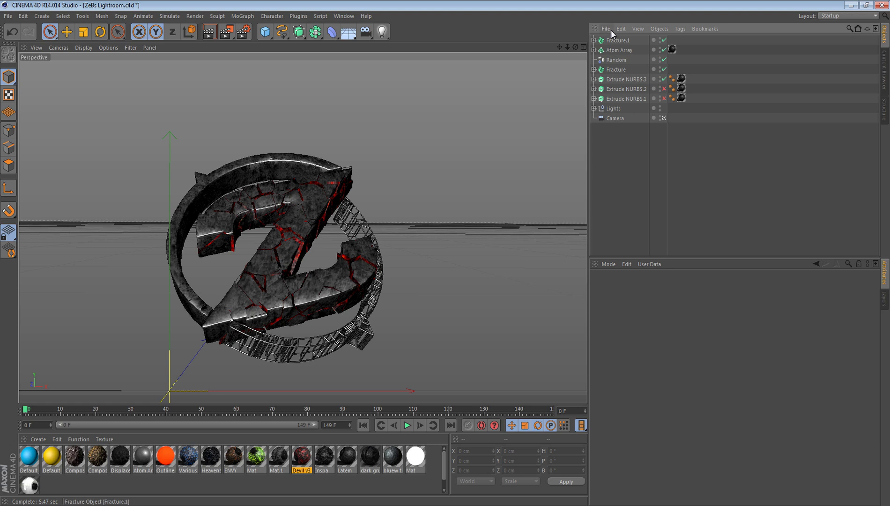
click(615, 41)
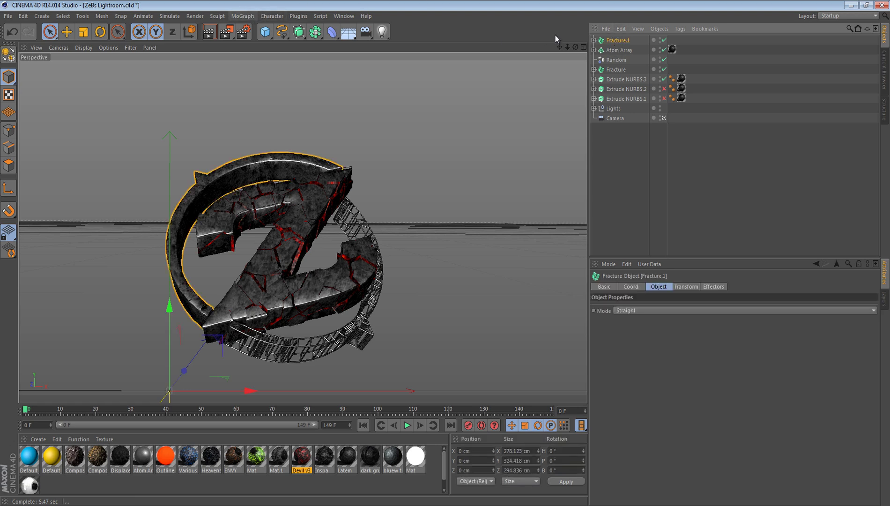
click(242, 16)
mouse_move(276, 31)
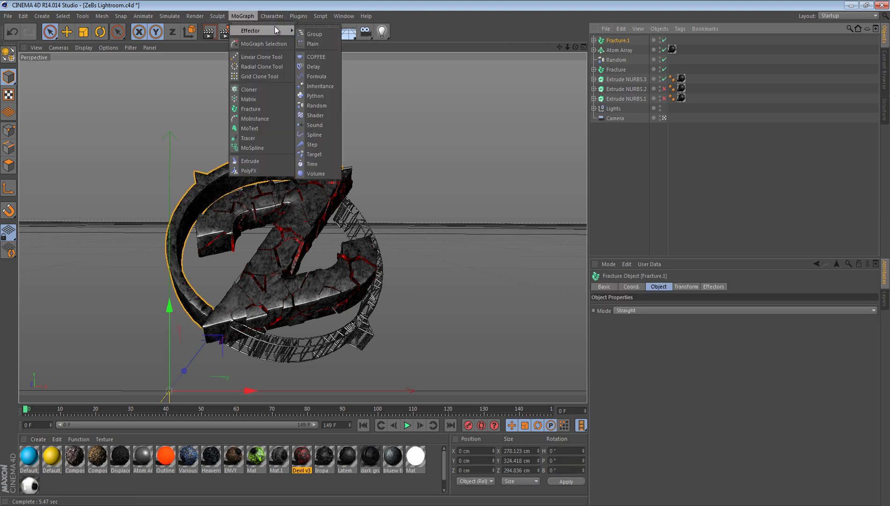
click(317, 108)
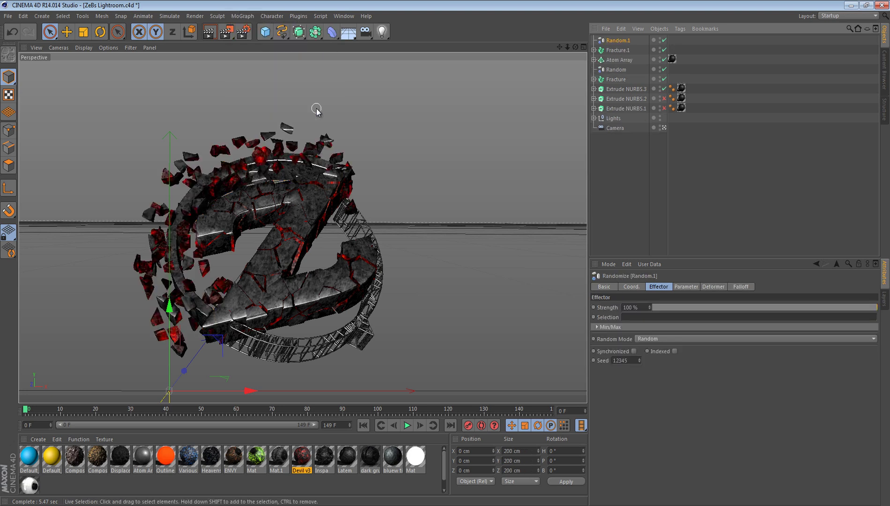
click(738, 308)
drag(738, 307, 701, 326)
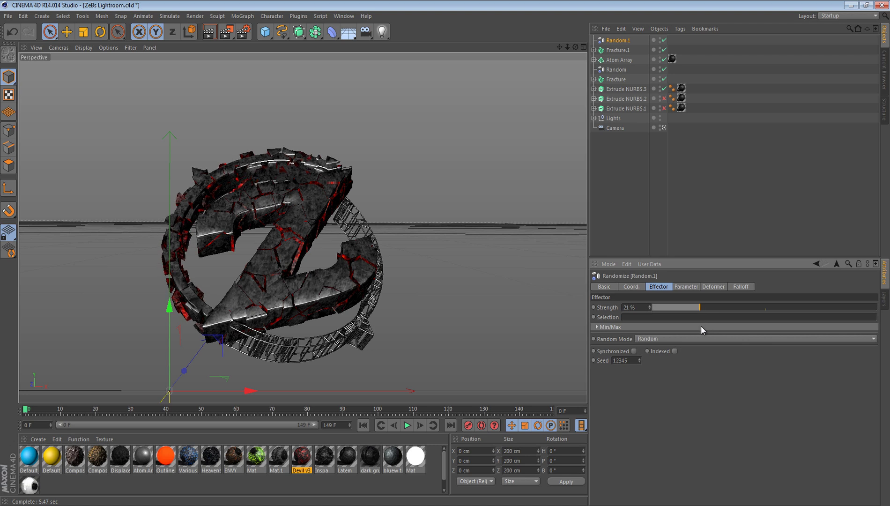
Render the whole logo in the perspective view, then stop the render
click(213, 33)
click(200, 150)
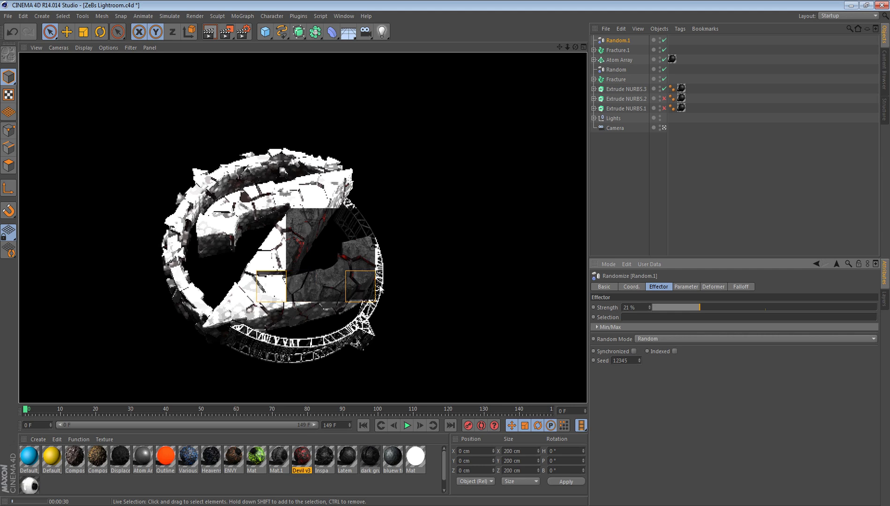
click(215, 83)
Render only a tall region around the ring's left side, then clear the preview and return to Live Selection
click(226, 32)
click(291, 47)
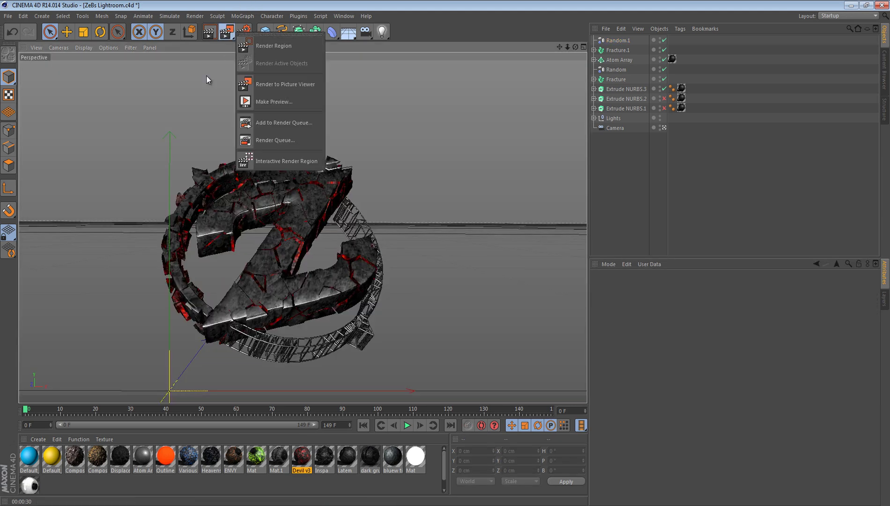
drag(205, 75, 385, 301)
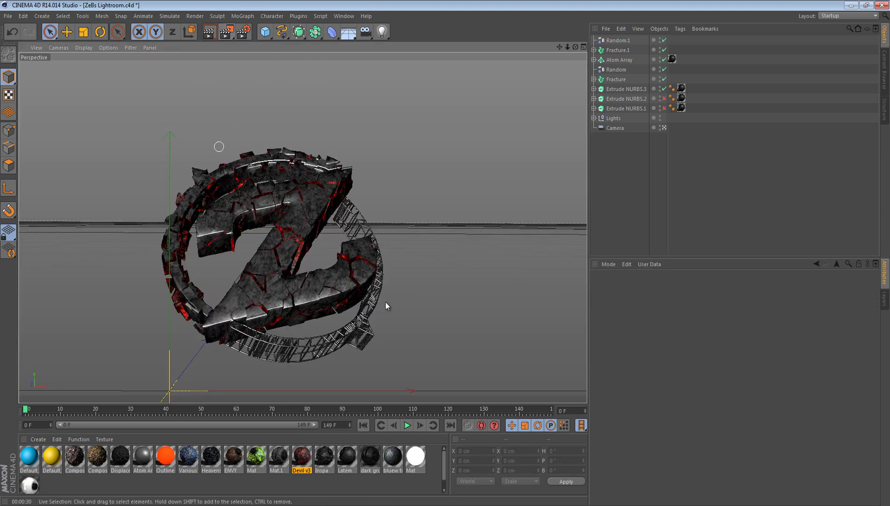
click(225, 35)
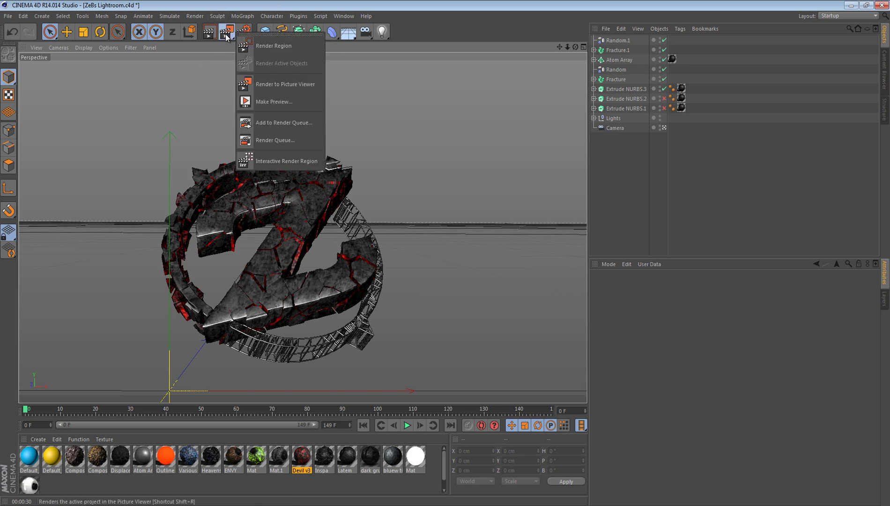
click(278, 46)
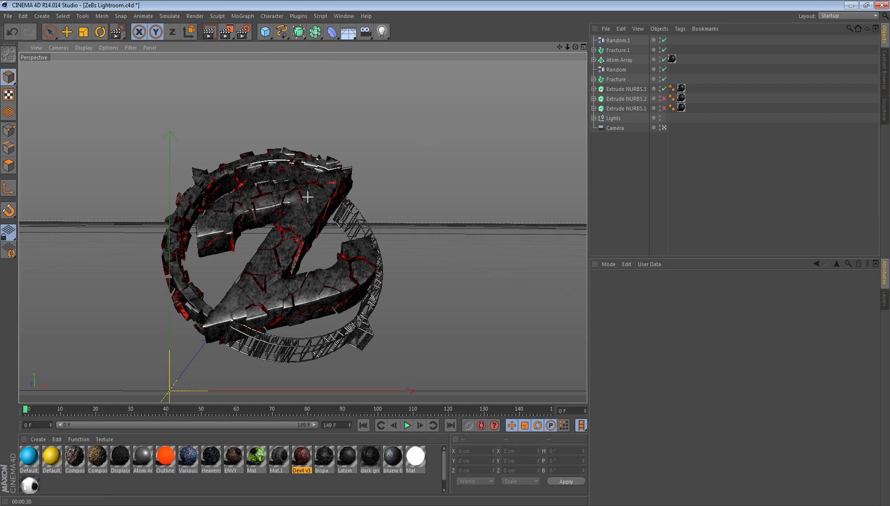
drag(153, 146, 228, 343)
click(205, 408)
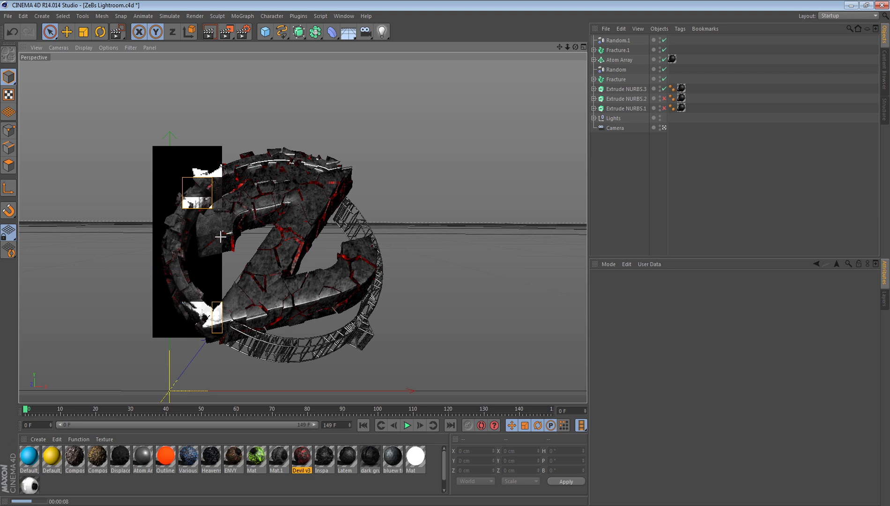
click(134, 173)
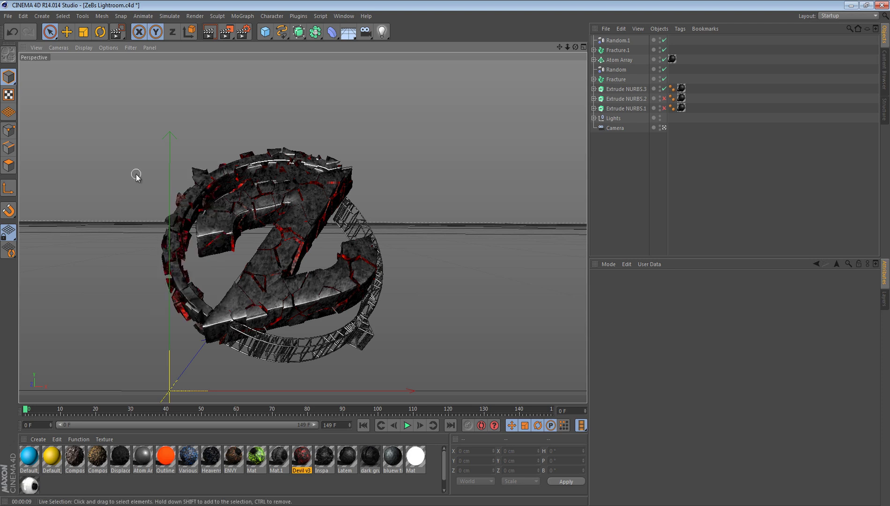
click(50, 31)
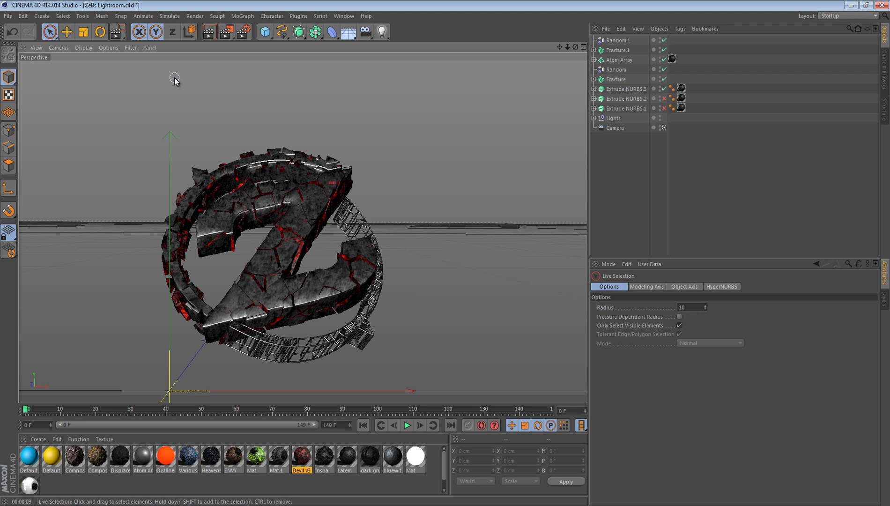
Duplicate Extrude NURBS.1, Extrude NURBS.2 and Extrude NURBS.3 together, leaving the originals of the Z and lower-right ring disabled
click(619, 107)
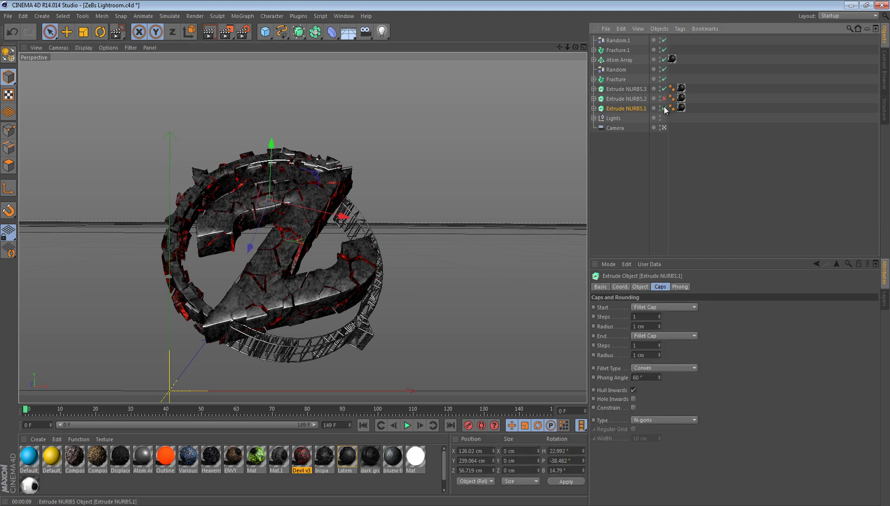
click(664, 98)
click(628, 89)
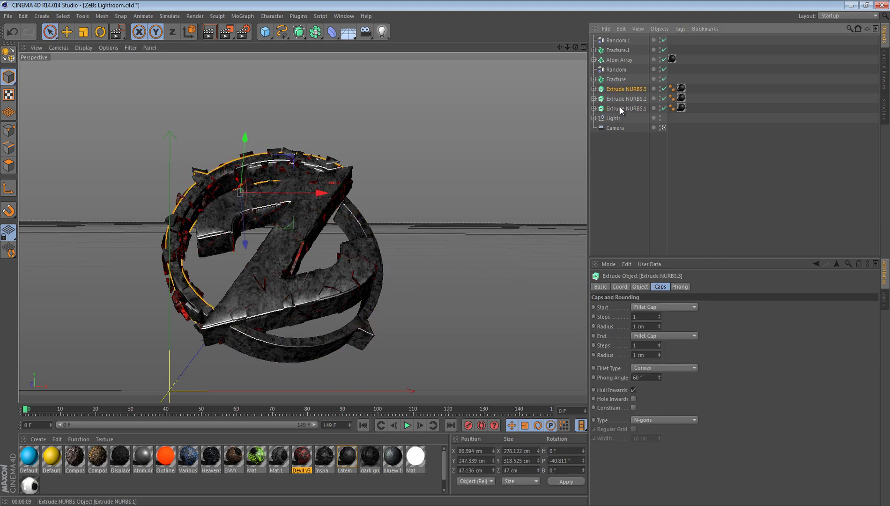
ctrl+click(620, 107)
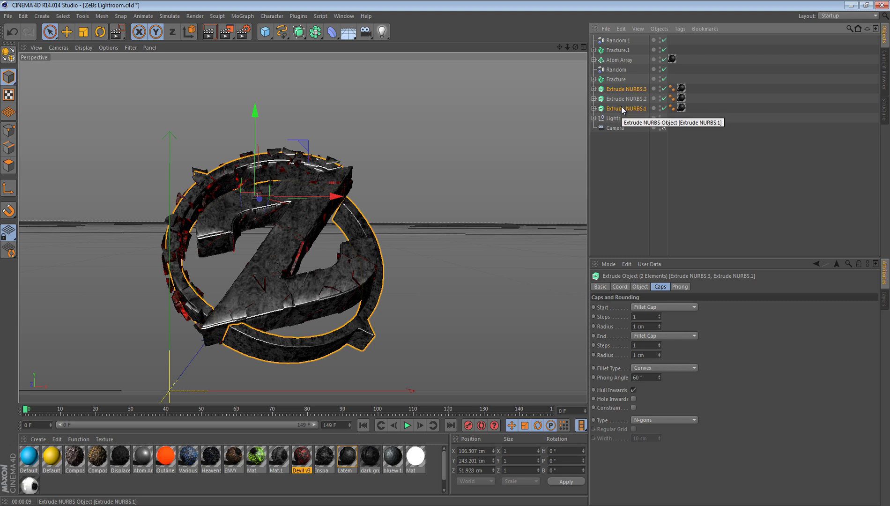
click(623, 107)
click(664, 108)
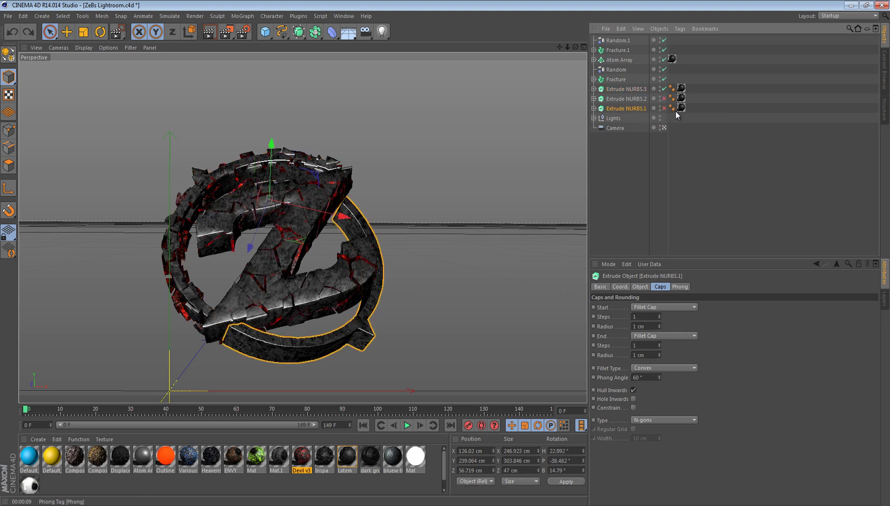
click(664, 99)
shift+click(620, 89)
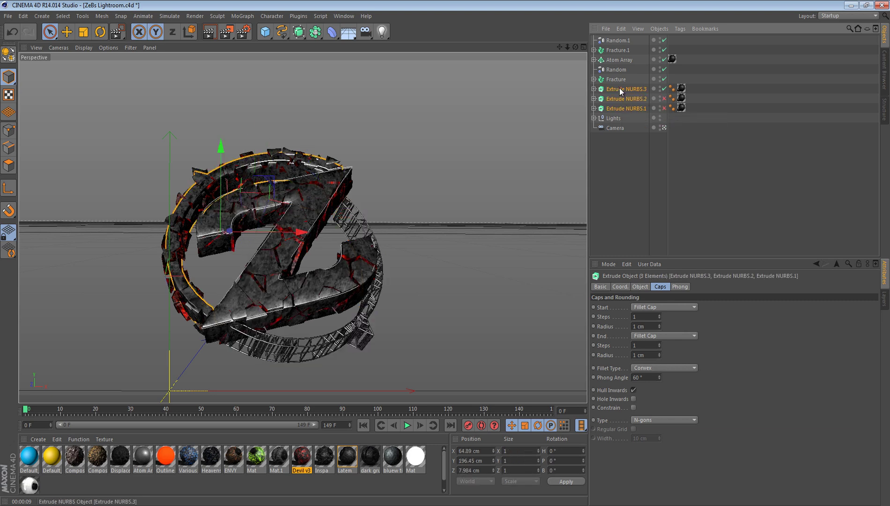
key(ctrl+c)
key(ctrl+v)
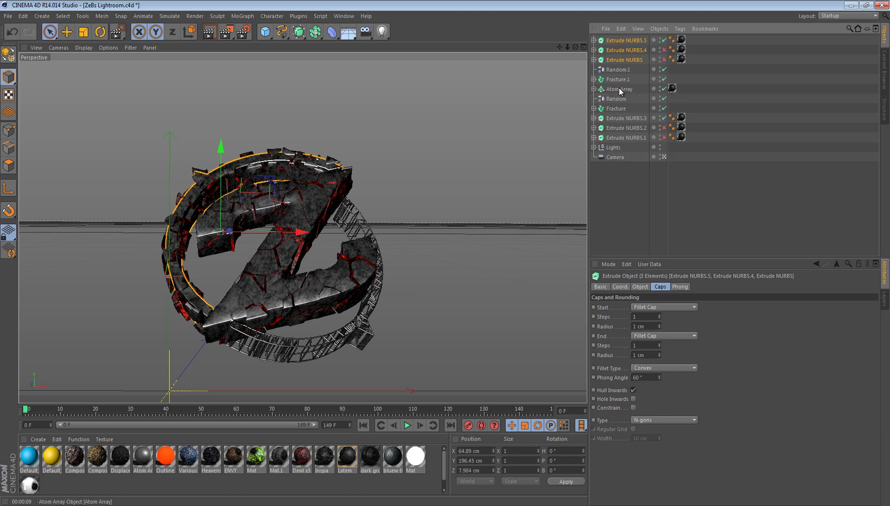
Run NitroBlast on the three duplicated extrusions at High quality with 300 pieces, then close the plugin window
click(298, 16)
mouse_move(323, 54)
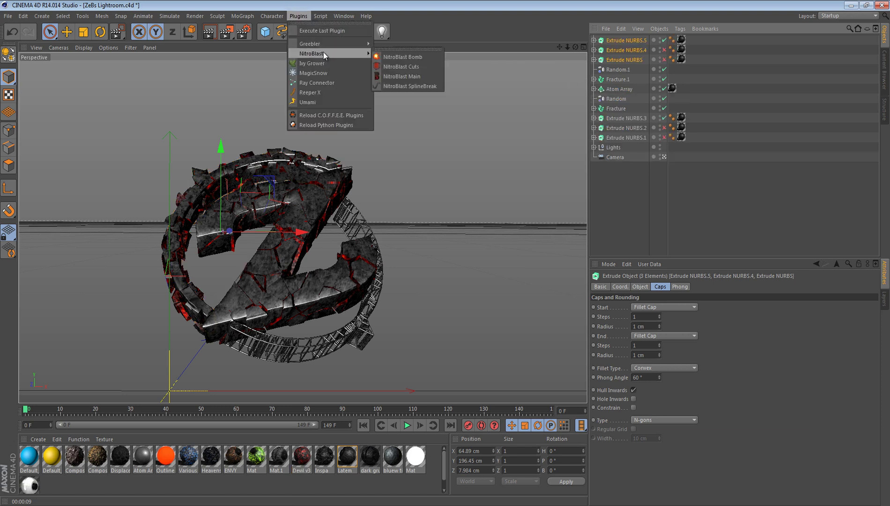
click(392, 76)
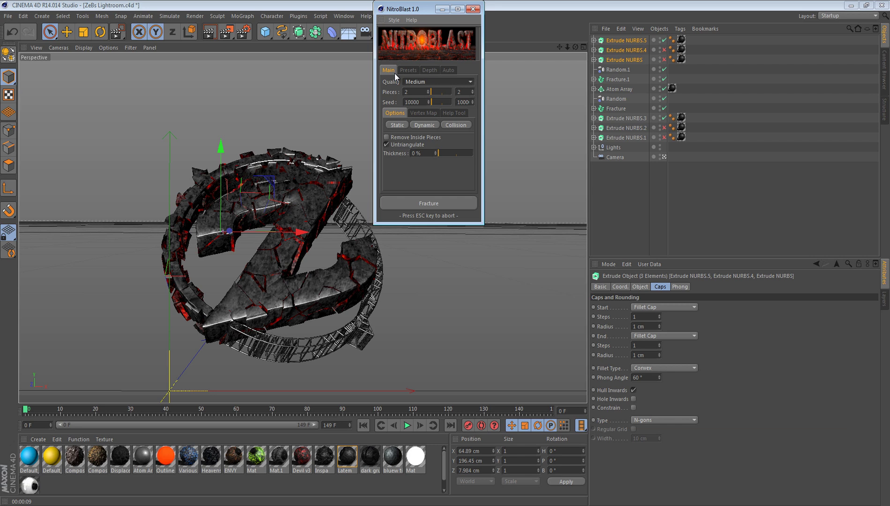
click(442, 81)
click(427, 111)
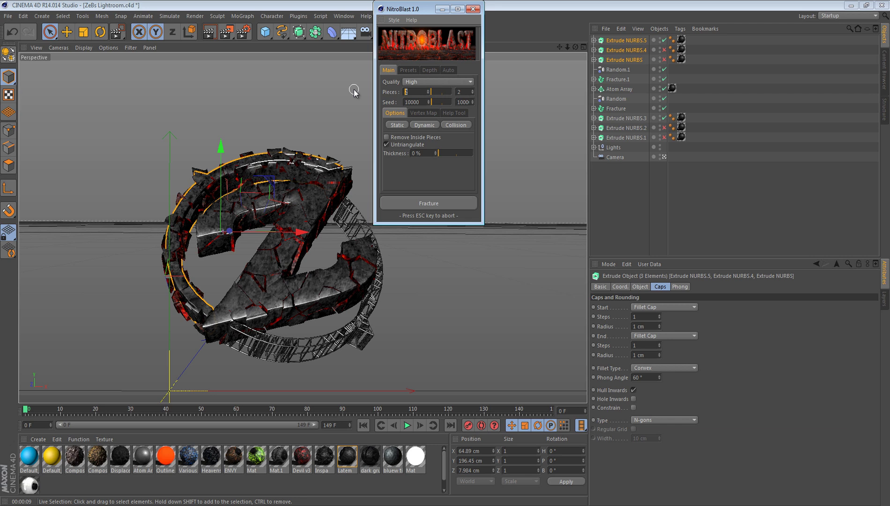
text(300)
key(Return)
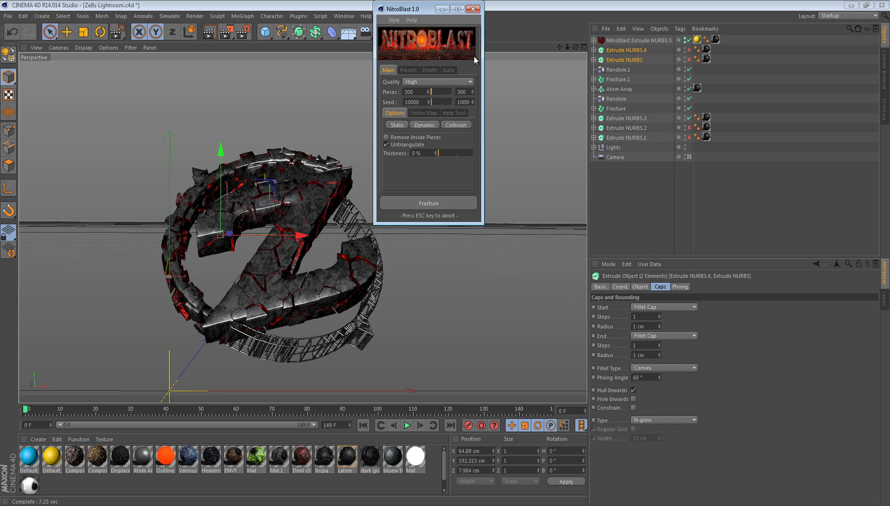
click(473, 9)
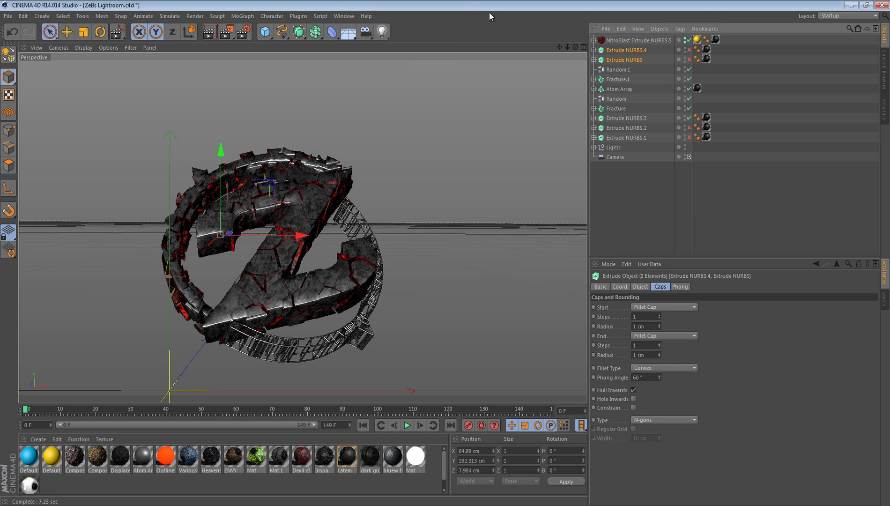
Enable the copied Z and lower-right ring, Extrude NURBS.4 and Extrude NURBS, and select both
click(617, 49)
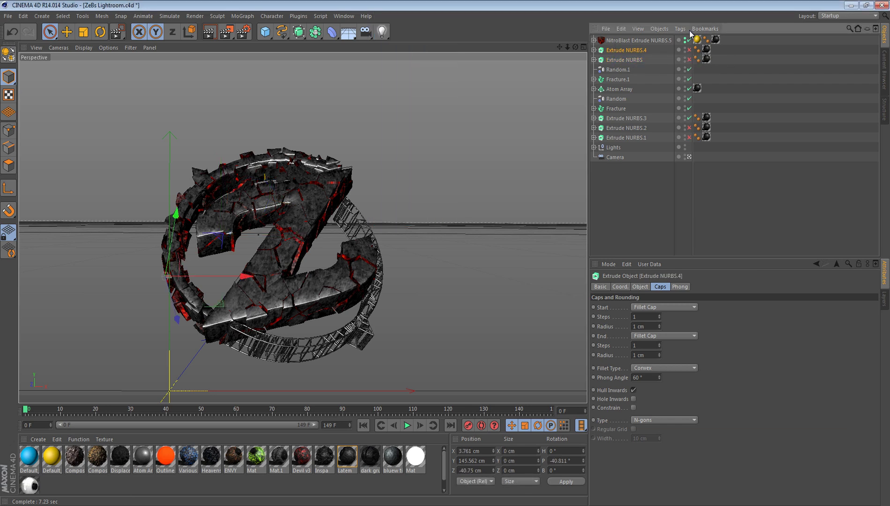
click(689, 50)
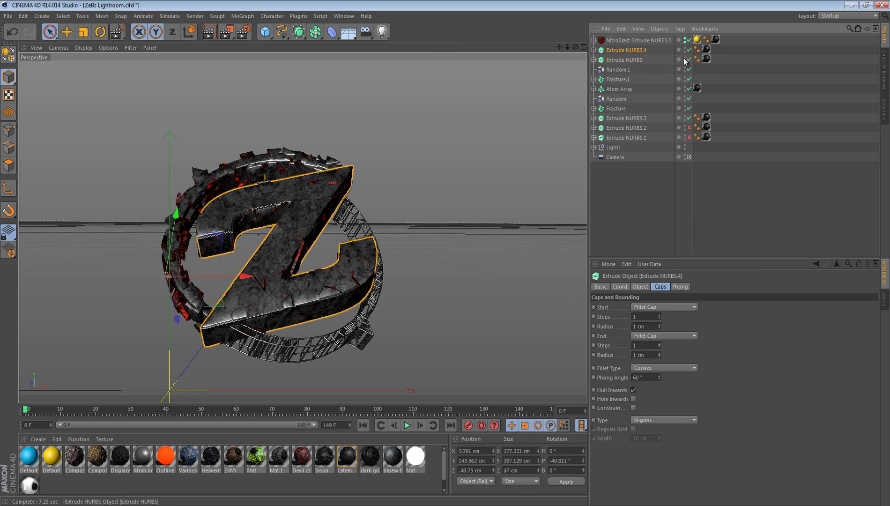
ctrl+click(620, 60)
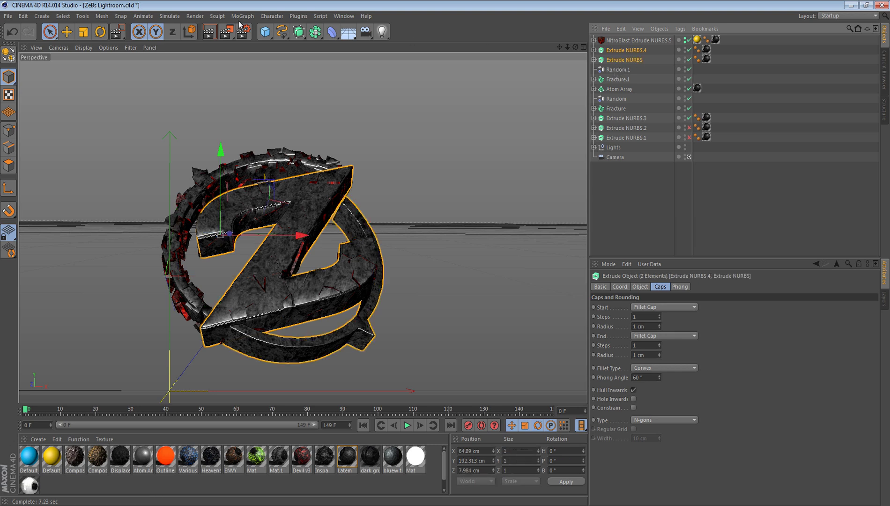
Fracture the copied Z and lower-right ring with NitroBlast at High quality and 300 pieces, then close the plugin window
click(304, 17)
mouse_move(315, 53)
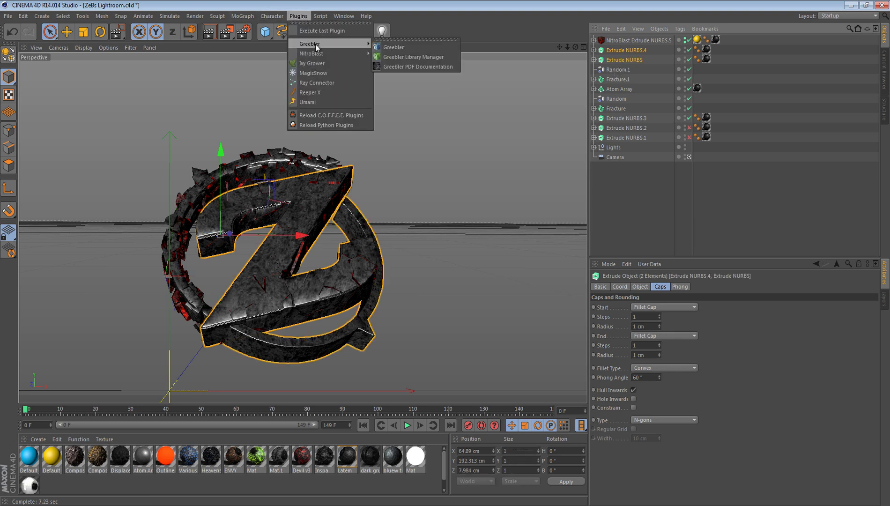
click(427, 75)
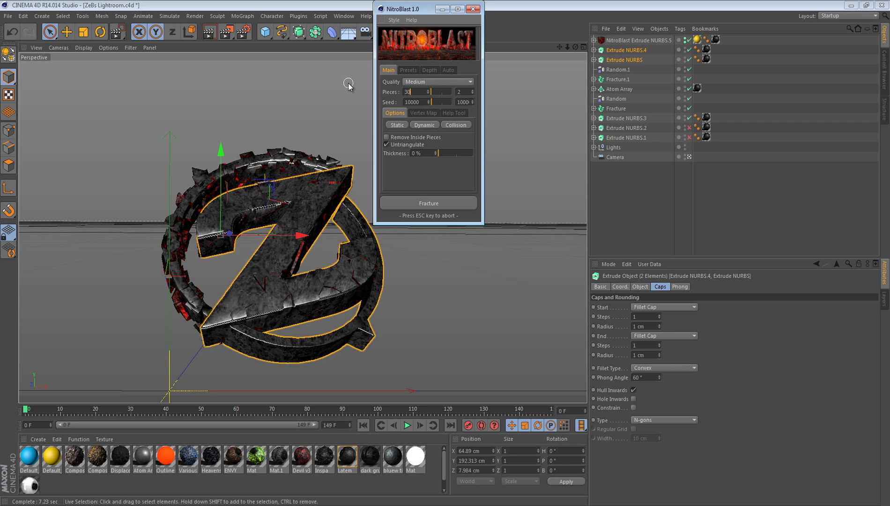
click(421, 81)
click(421, 111)
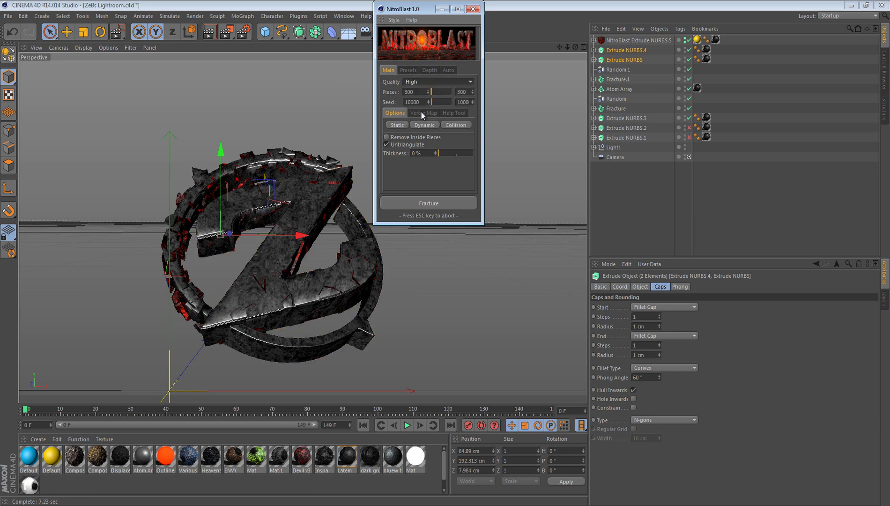
click(439, 197)
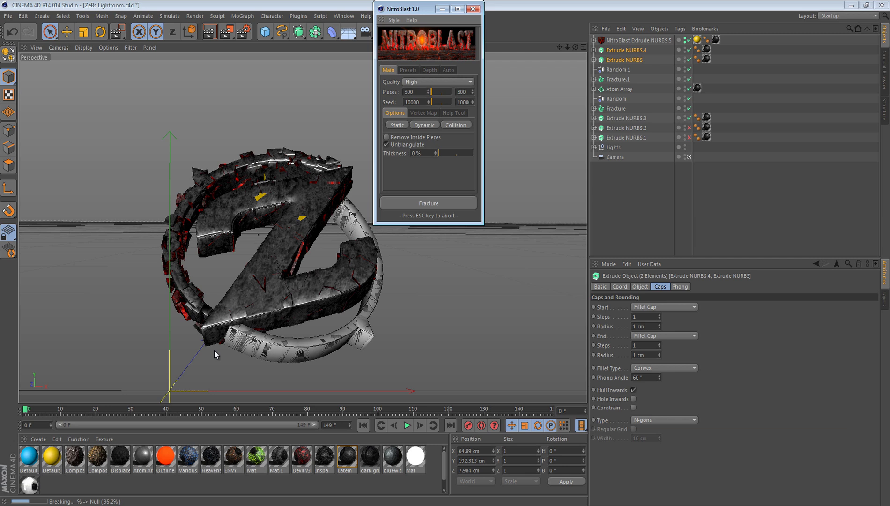
click(473, 10)
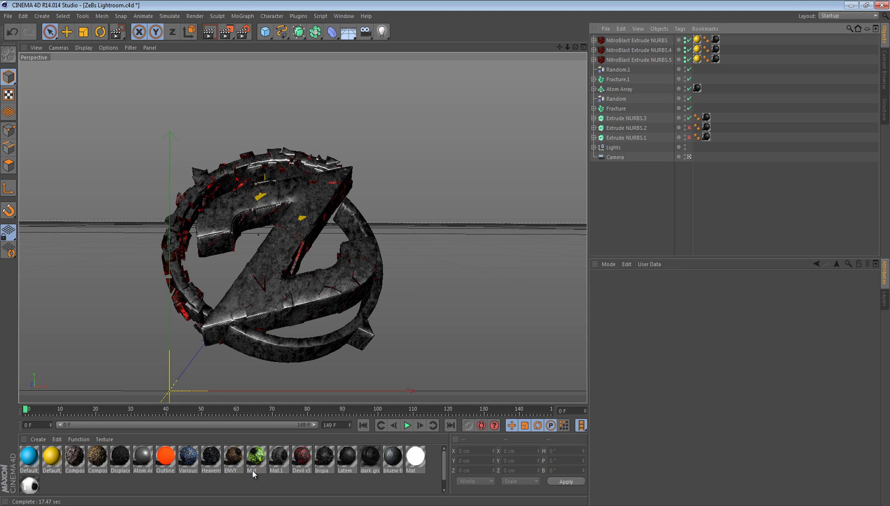
Replace the yellow inner material on all three NitroBlast objects with Devil v3
click(299, 459)
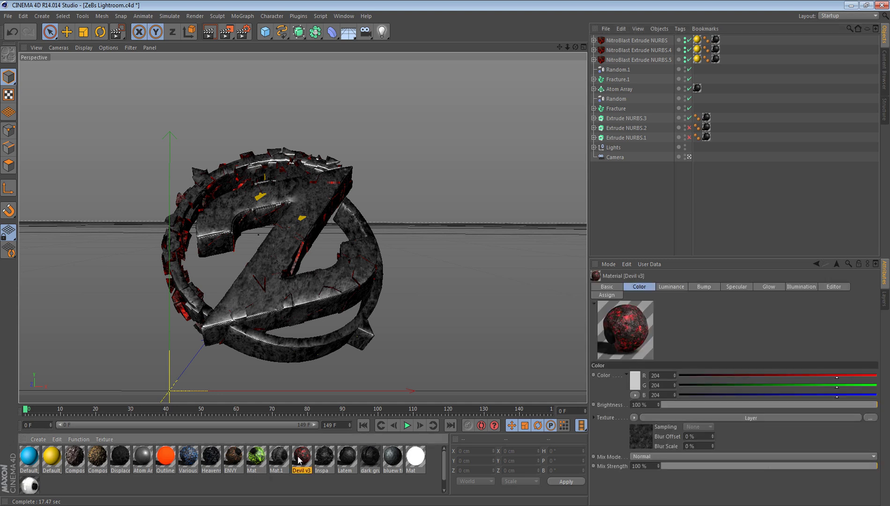
drag(304, 453, 697, 40)
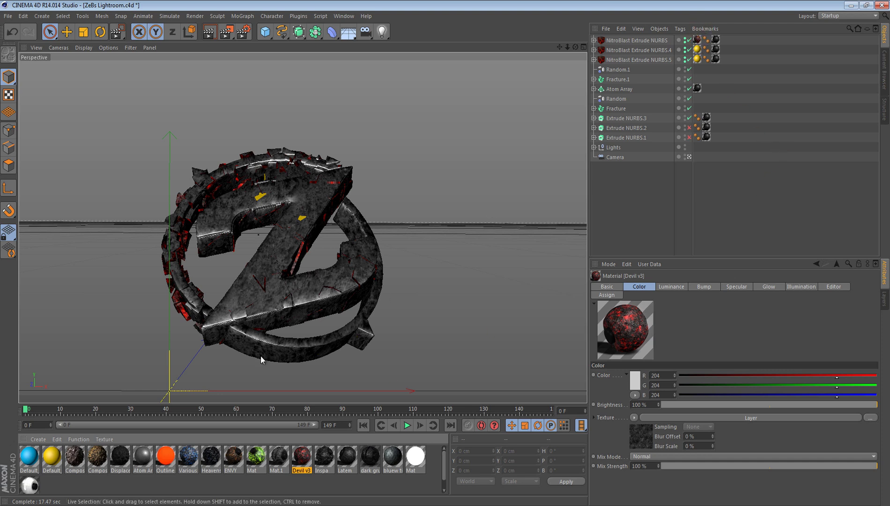
drag(309, 452, 698, 50)
drag(302, 457, 701, 63)
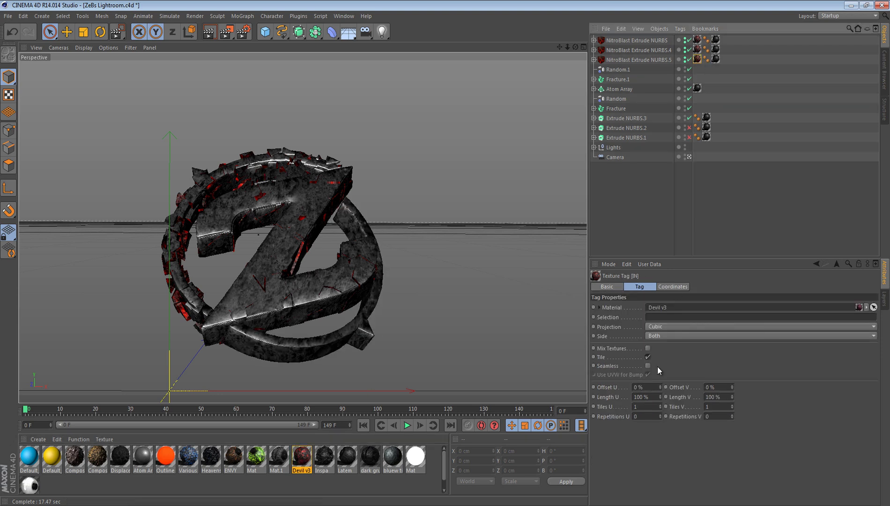
Turn on Seamless for the Devil v3 texture on all three NitroBlast objects, and select their Latem texture tags
click(648, 366)
click(697, 49)
click(648, 366)
click(698, 39)
click(649, 365)
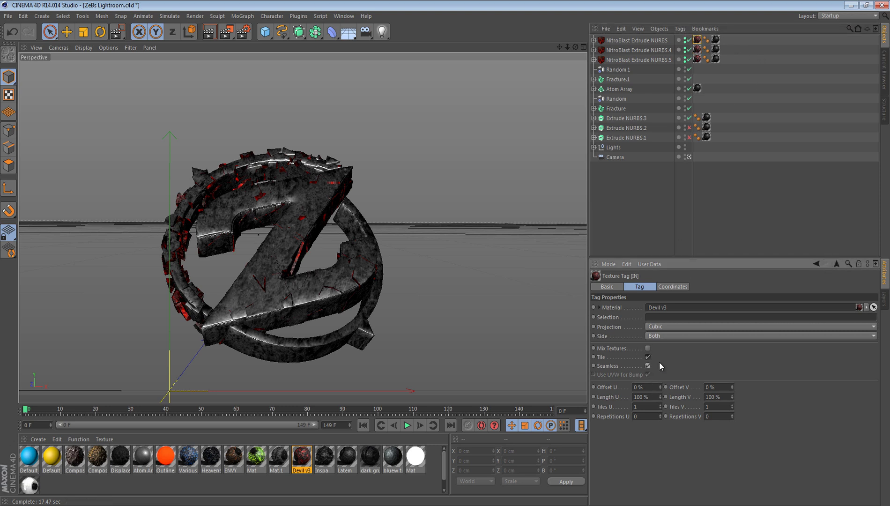
click(716, 39)
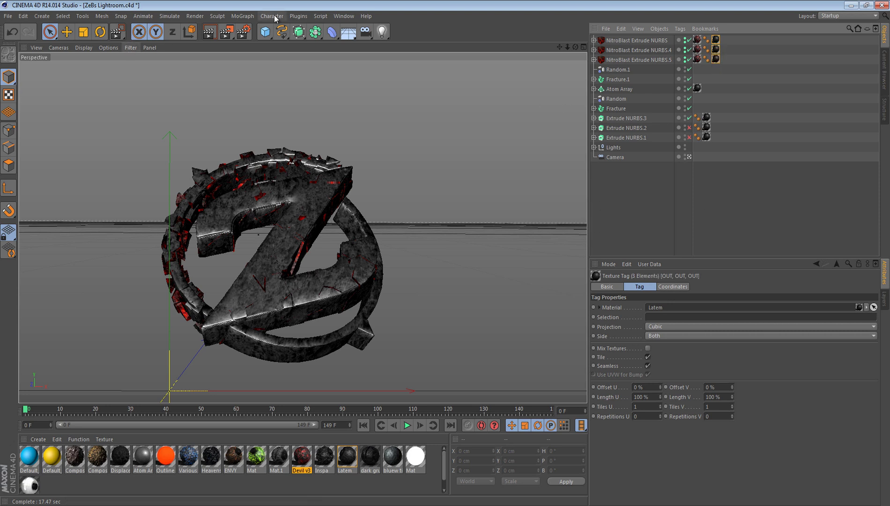
Add a MoGraph Fracture object and expand NitroBlast Extrude NURBS down to its dynamic pieces
click(251, 16)
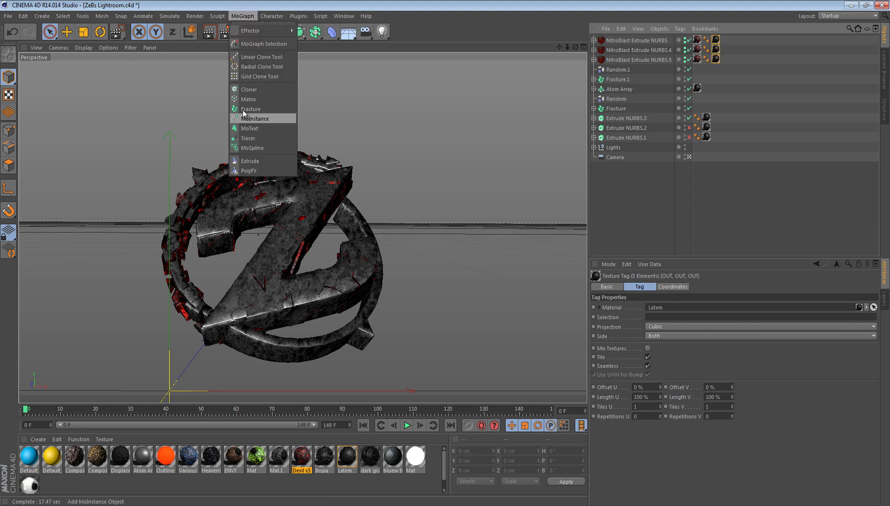
click(248, 109)
click(594, 50)
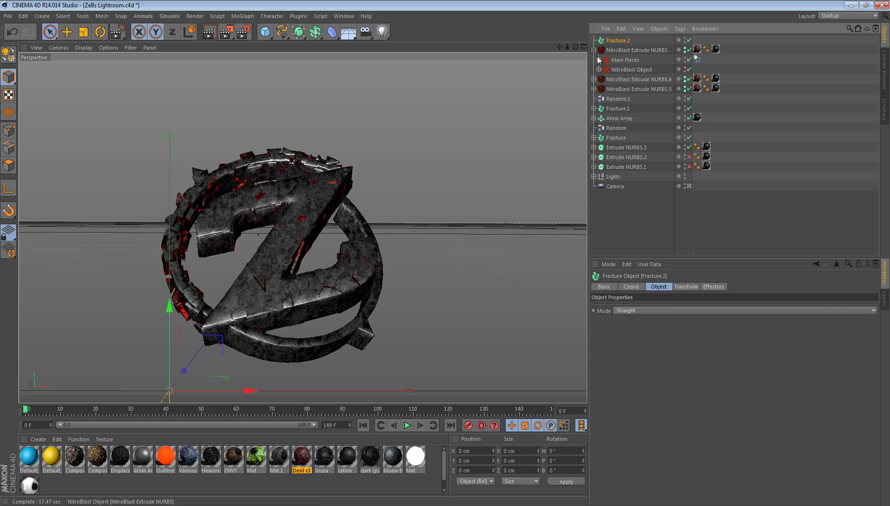
click(599, 60)
click(604, 69)
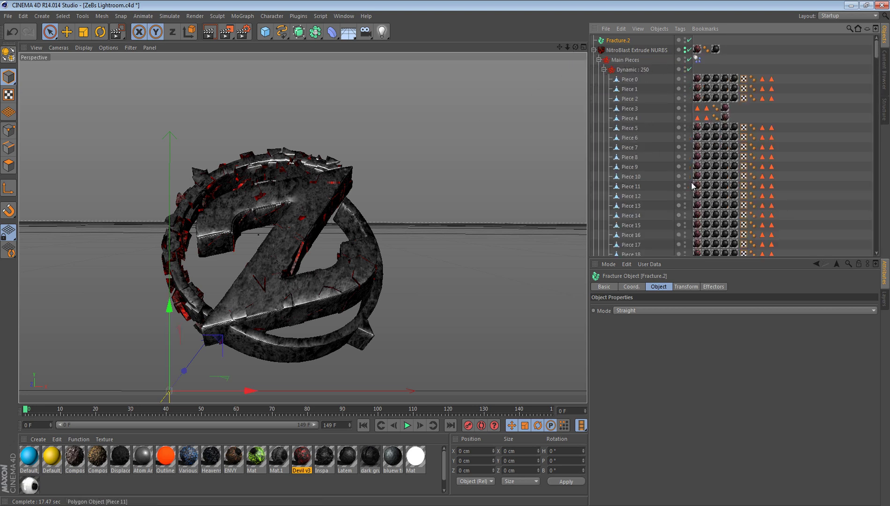
Move all dynamic pieces, Piece 0 to Piece 249, of NitroBlast Extrude NURBS into Fracture.2 and delete the emptied NitroBlast object
scroll(635, 132, down, 20)
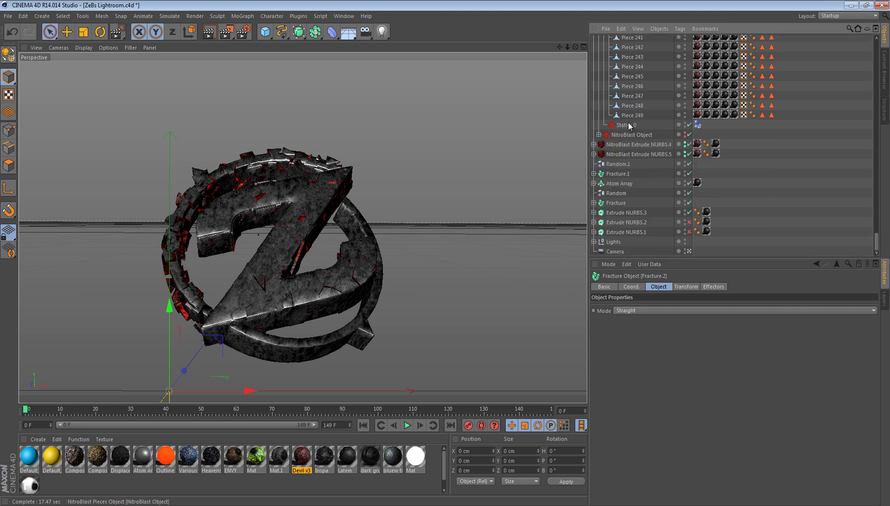
click(628, 122)
scroll(637, 124, up, 20)
scroll(633, 126, up, 15)
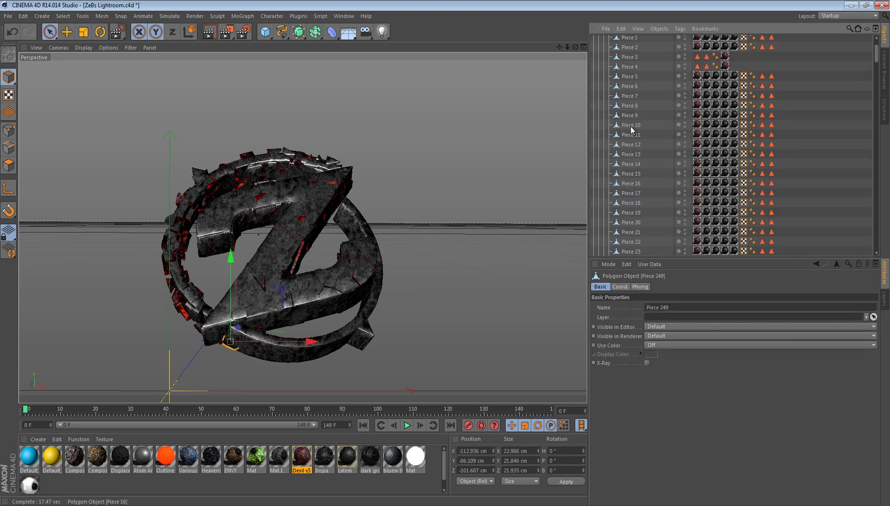
shift+click(630, 79)
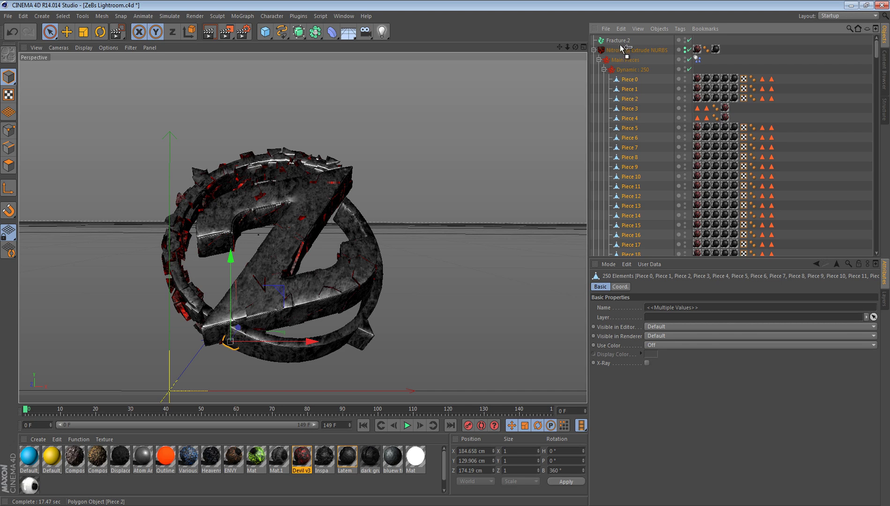
drag(619, 43, 618, 42)
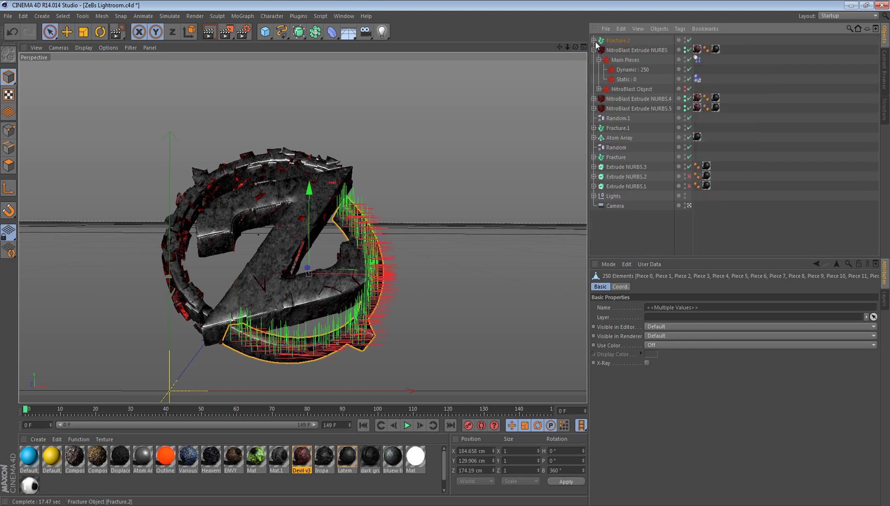
click(618, 49)
key(Delete)
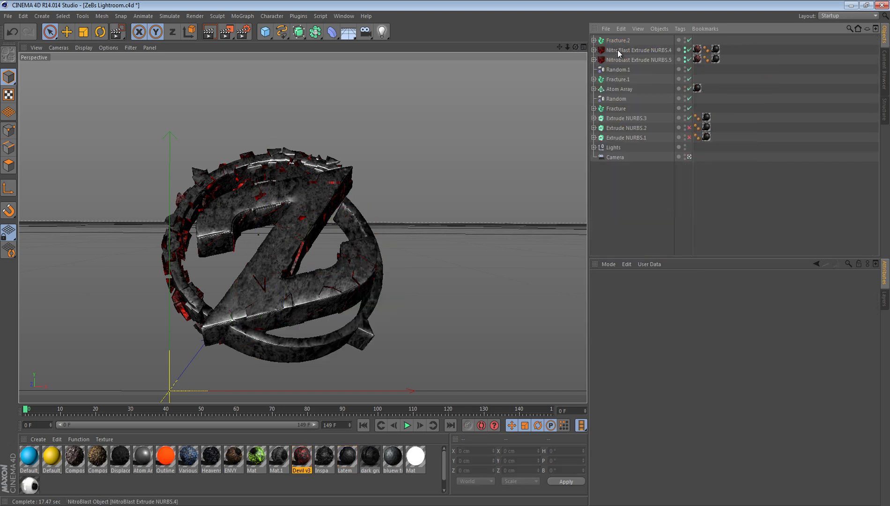
Move Piece 0 to Piece 286 of NitroBlast Extrude NURBS.4 into Fracture.2 and delete the emptied NitroBlast object
click(594, 50)
click(599, 60)
scroll(620, 119, down, 10)
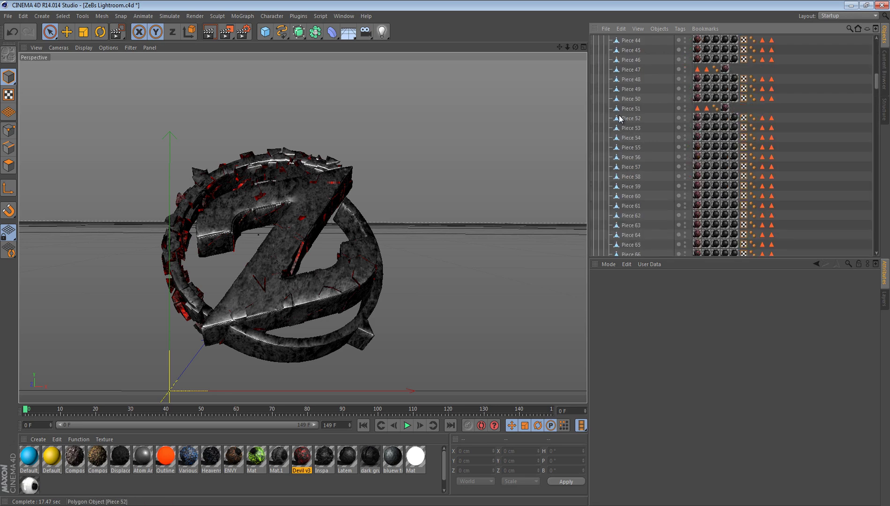
scroll(620, 119, down, 15)
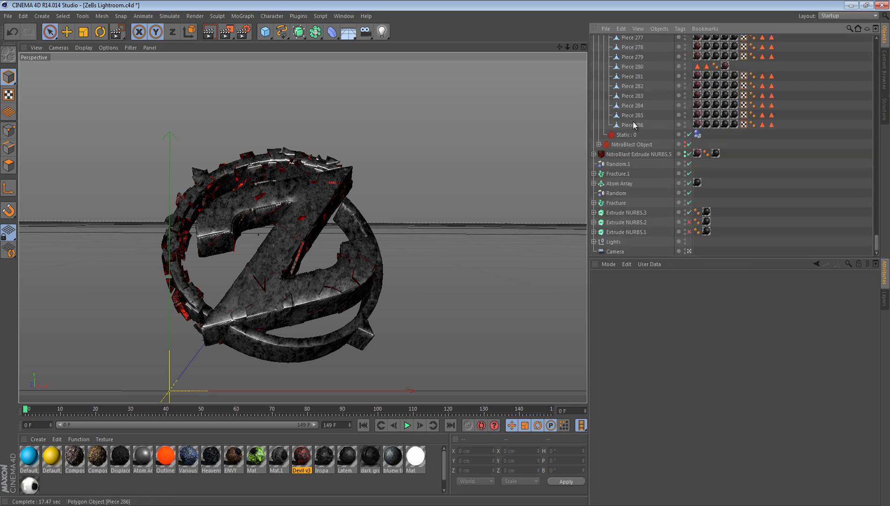
click(635, 125)
scroll(636, 122, up, 20)
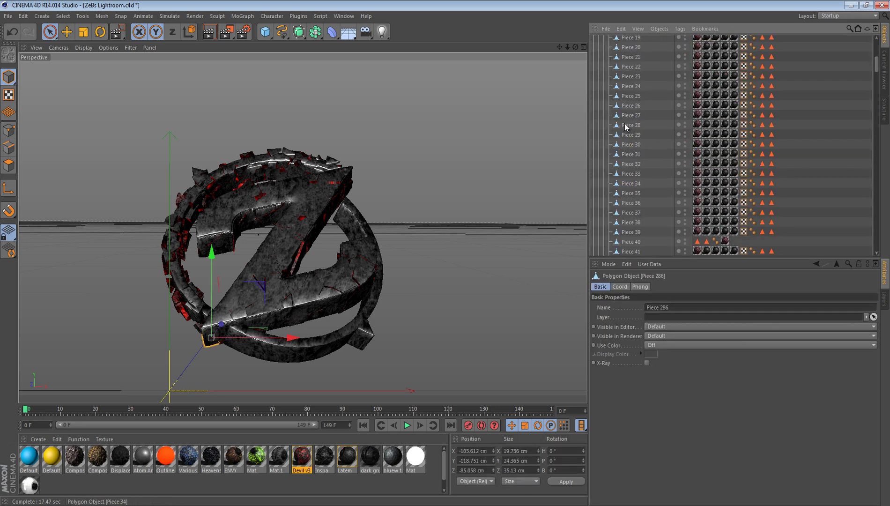
shift+click(630, 79)
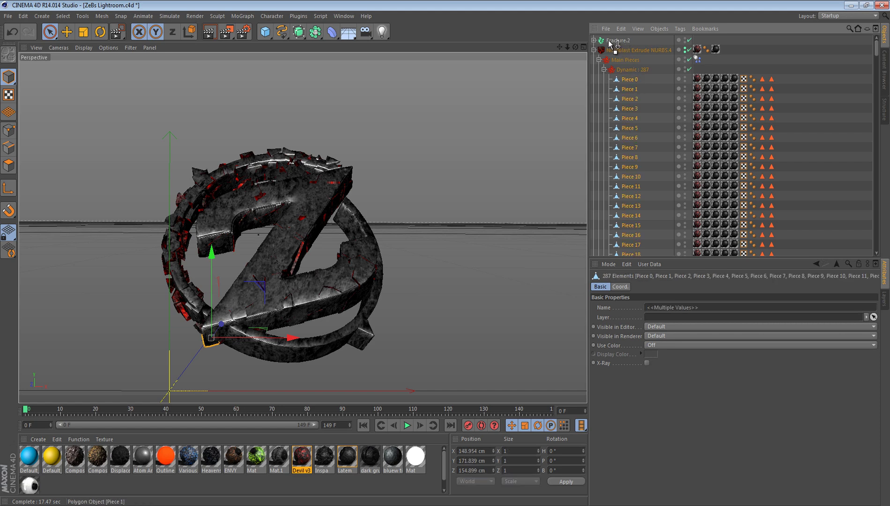
click(605, 69)
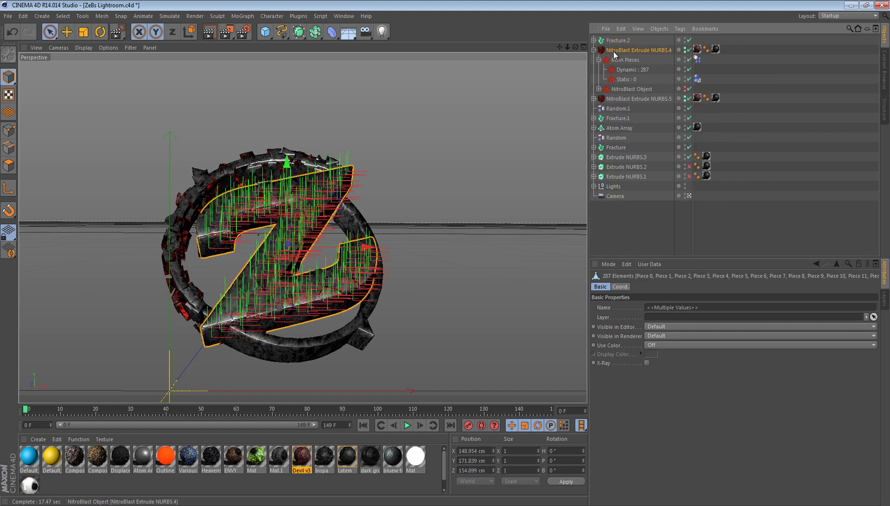
click(614, 51)
key(Delete)
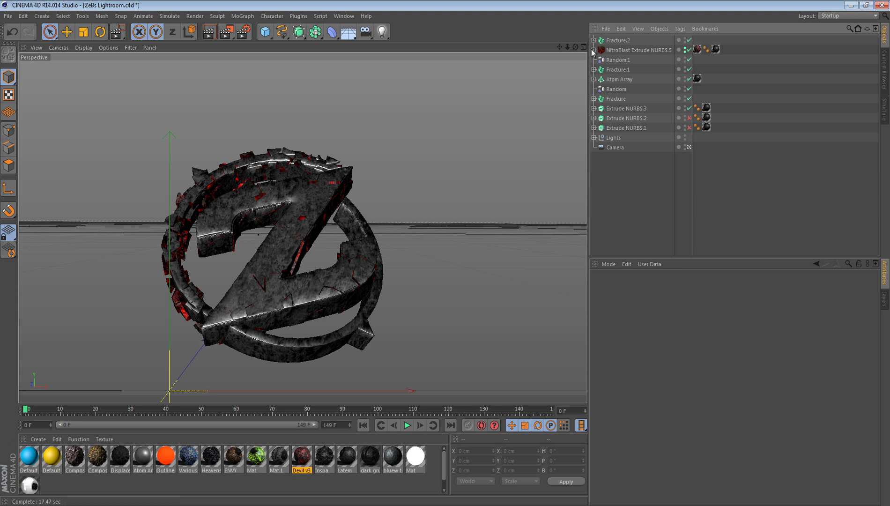
Move Piece 0 to Piece 257 of NitroBlast Extrude NURBS.5 into Fracture.2 and delete the emptied NitroBlast object
click(594, 49)
click(599, 60)
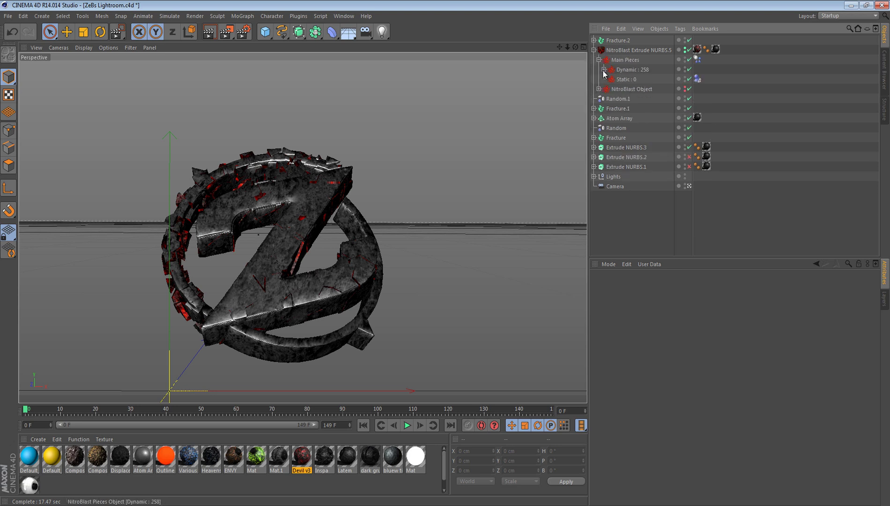
click(604, 70)
scroll(623, 148, down, 20)
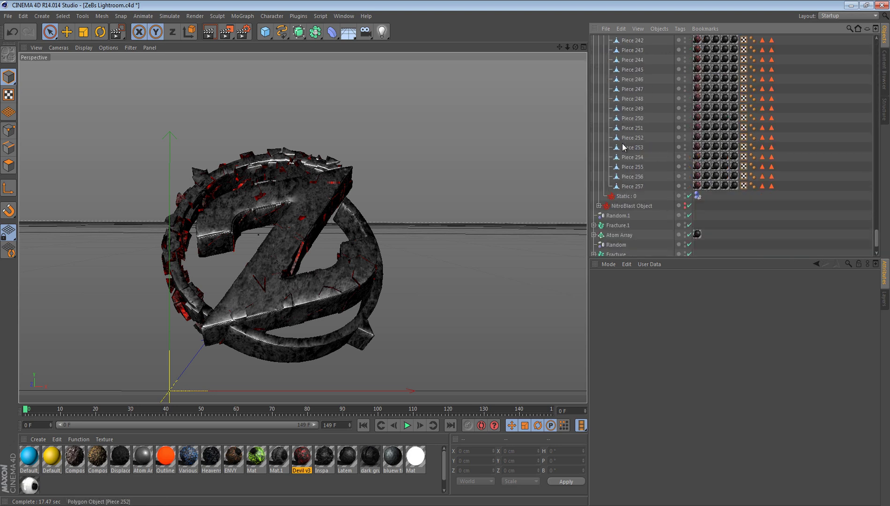
click(632, 187)
scroll(640, 183, up, 20)
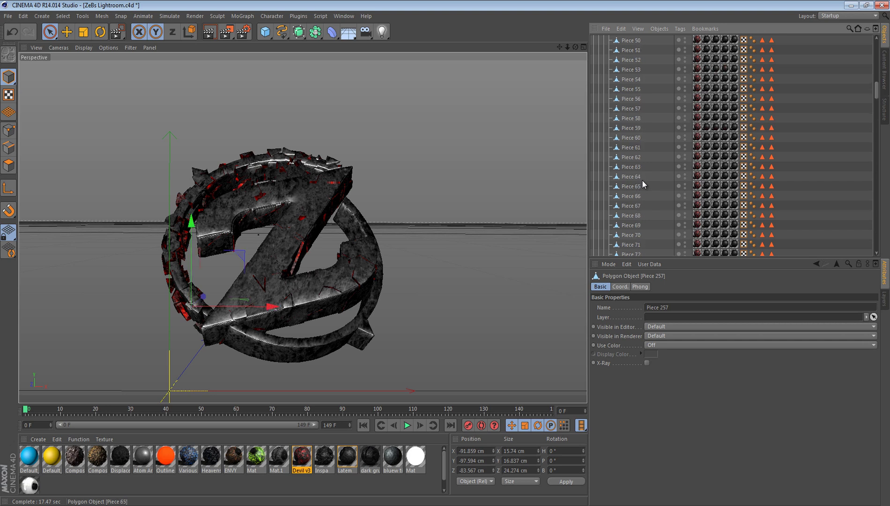
scroll(651, 164, up, 4)
shift+click(630, 79)
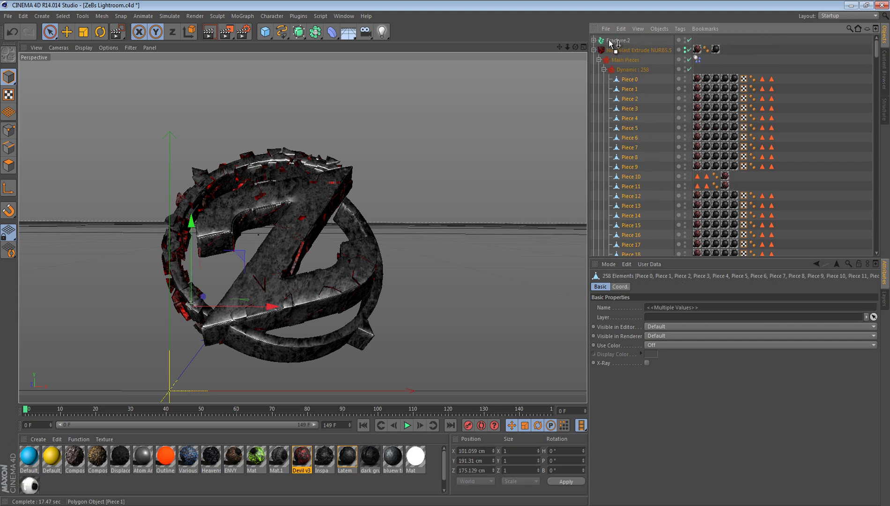
click(621, 51)
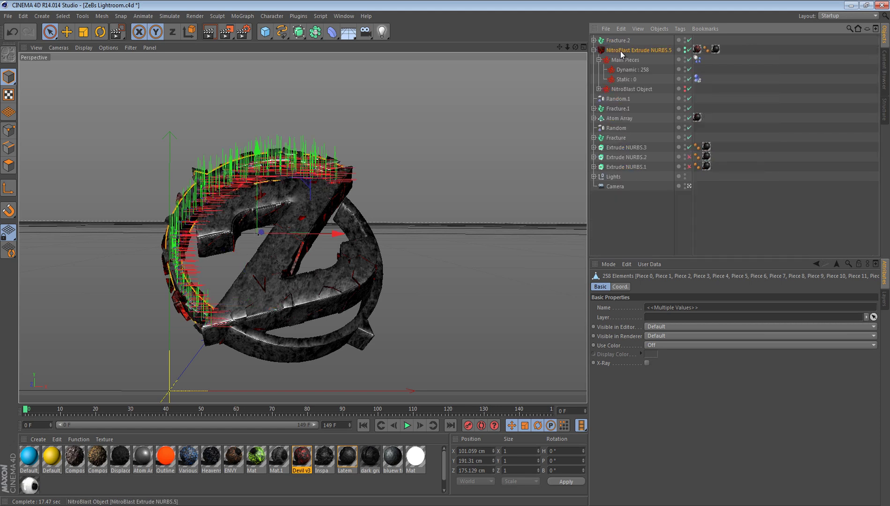
key(Delete)
Apply a Random effector to Fracture.2 and reduce its strength to 70 %
click(625, 37)
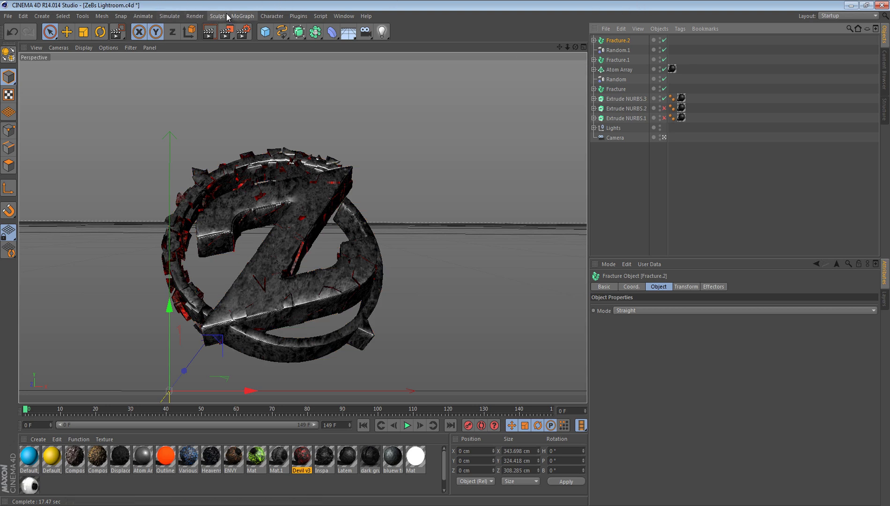
click(242, 16)
mouse_move(276, 30)
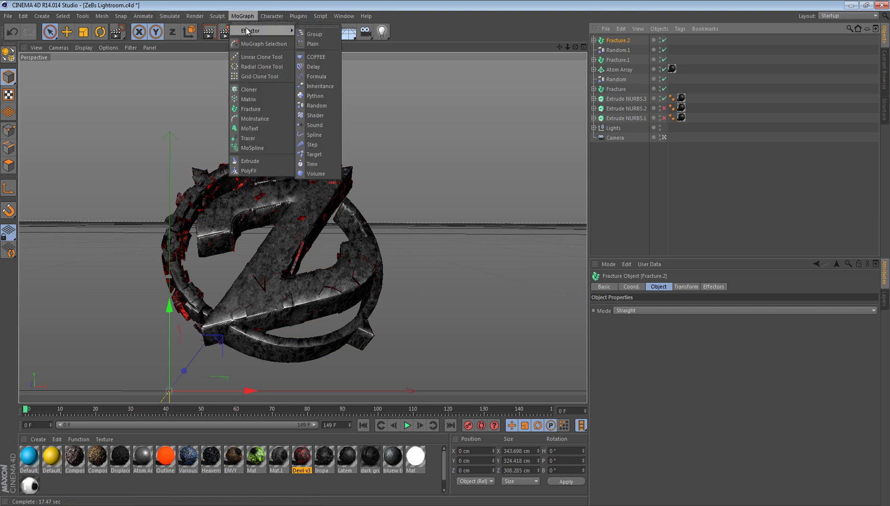
click(311, 107)
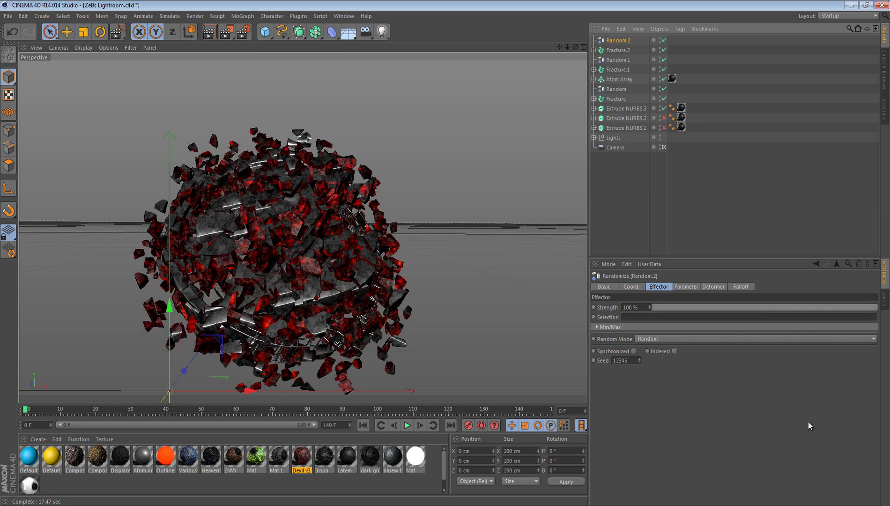
click(558, 350)
drag(845, 310, 810, 297)
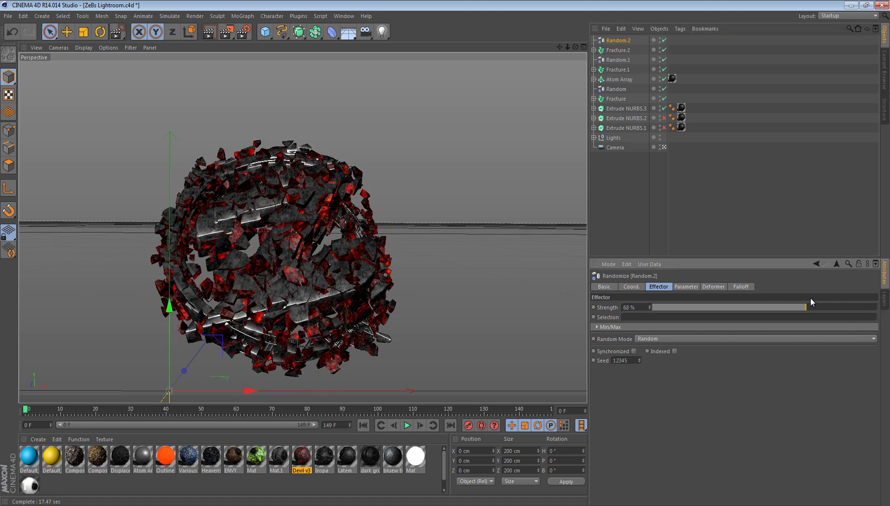
Move Fracture.2 back behind the logo, about 83 cm along the Z axis, and deselect it
click(613, 53)
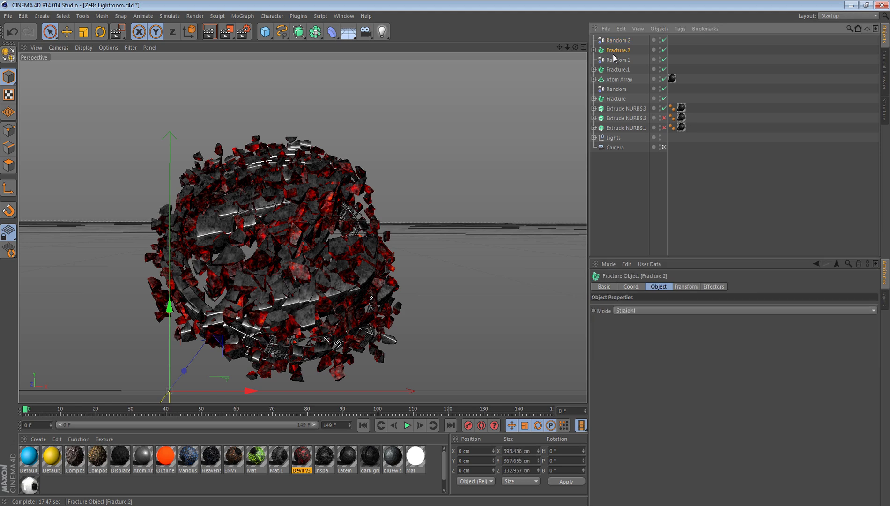
drag(188, 366, 194, 360)
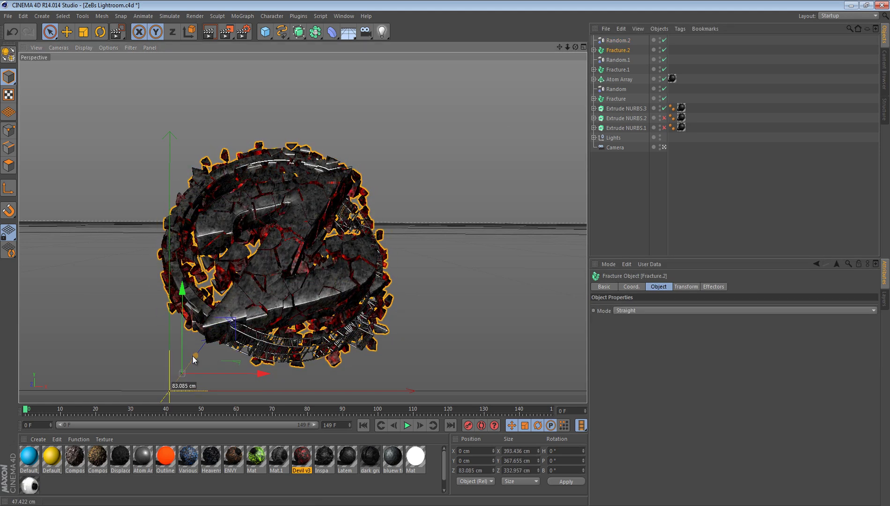
click(444, 354)
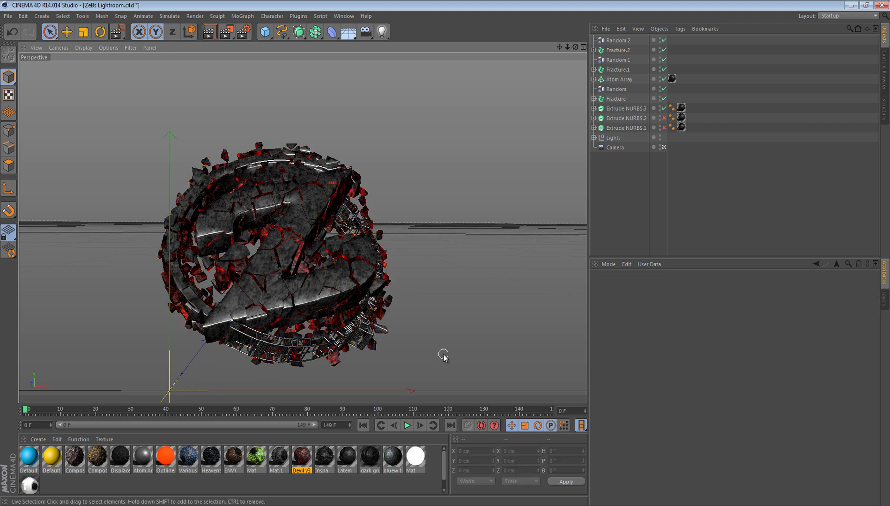
Set the strength of the Random.2 effector to 100 % and deselect it
click(617, 40)
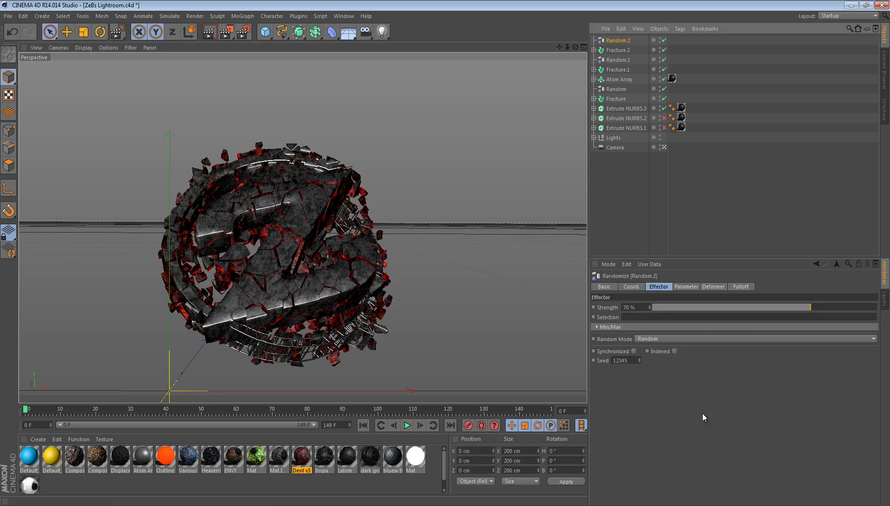
drag(848, 308, 889, 308)
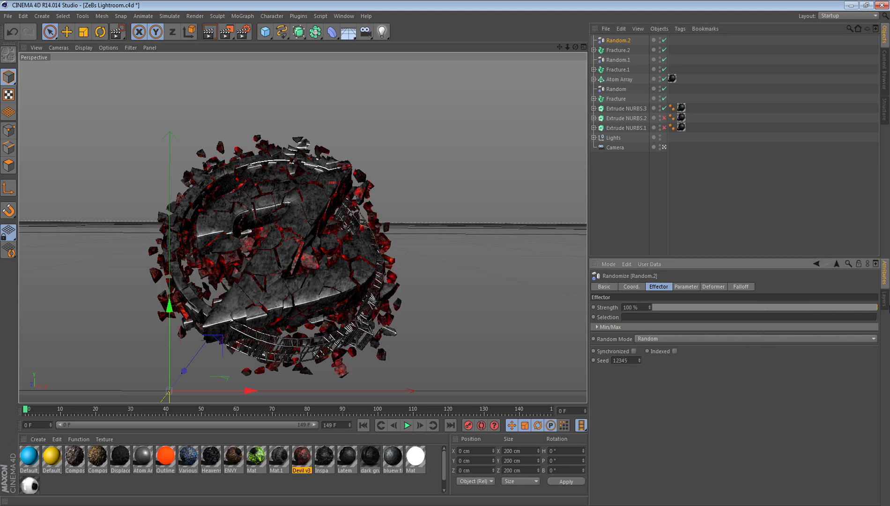
click(404, 311)
Render a test region over the centre and right side of the logo, continuing past the missing textures, then stop the render
drag(226, 32, 244, 44)
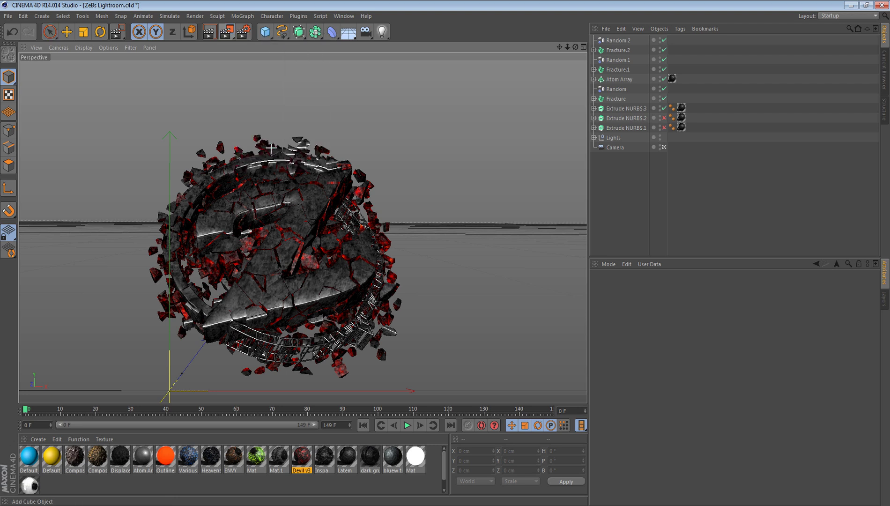
drag(270, 191, 392, 291)
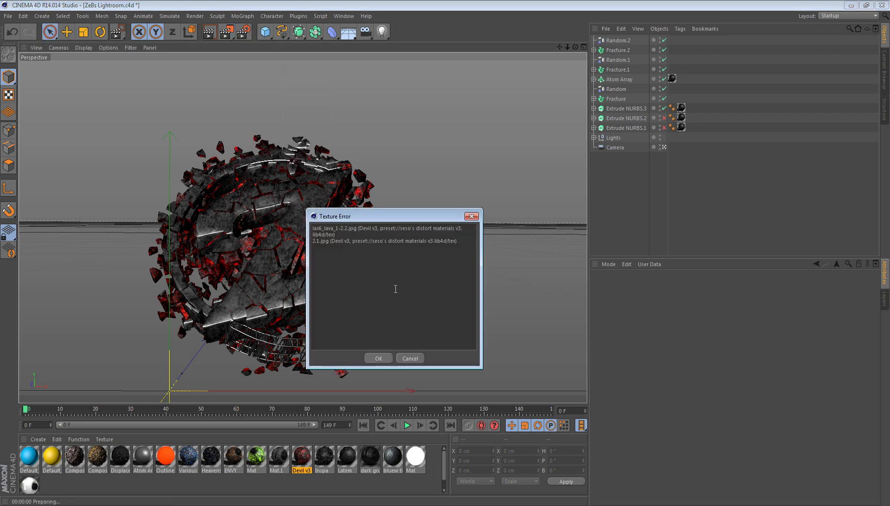
click(382, 357)
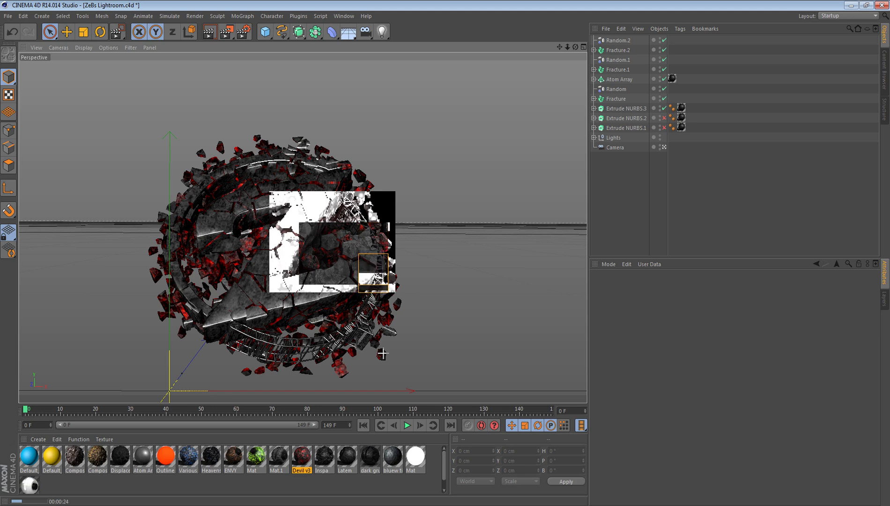
click(430, 318)
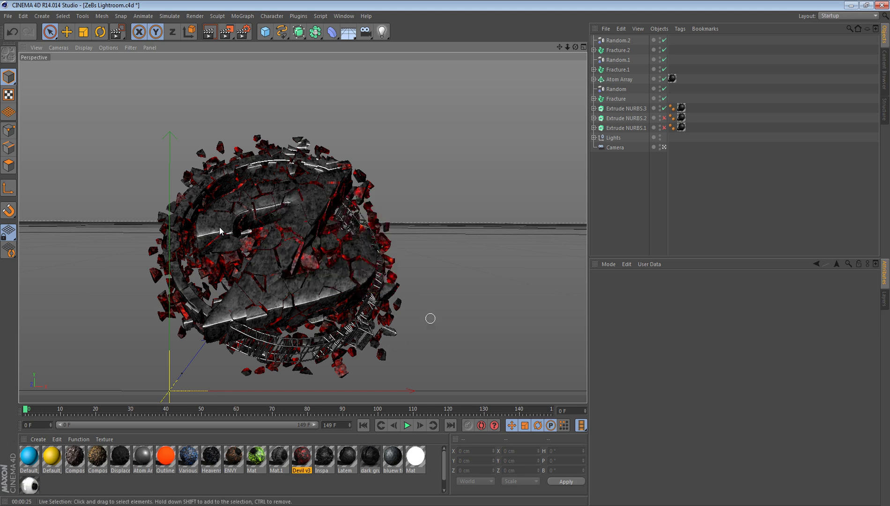
click(58, 34)
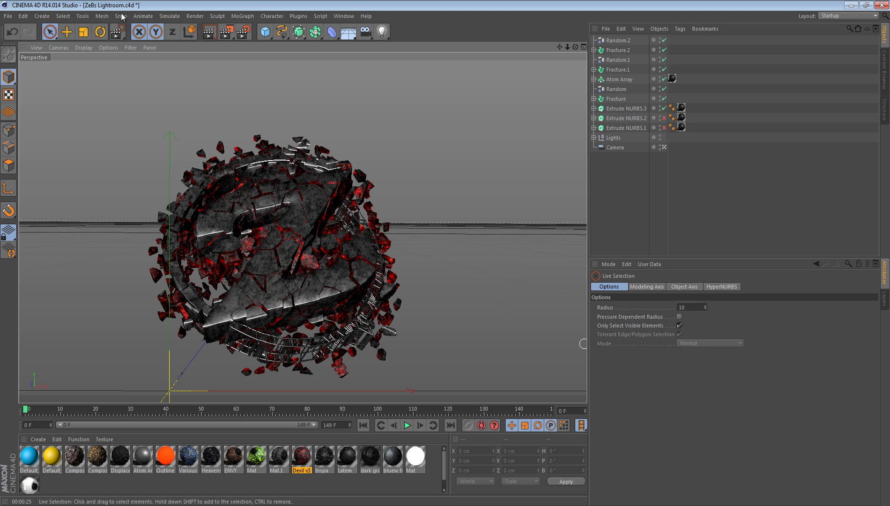
Merge the Chain file from the Addons folder into the scene
click(8, 16)
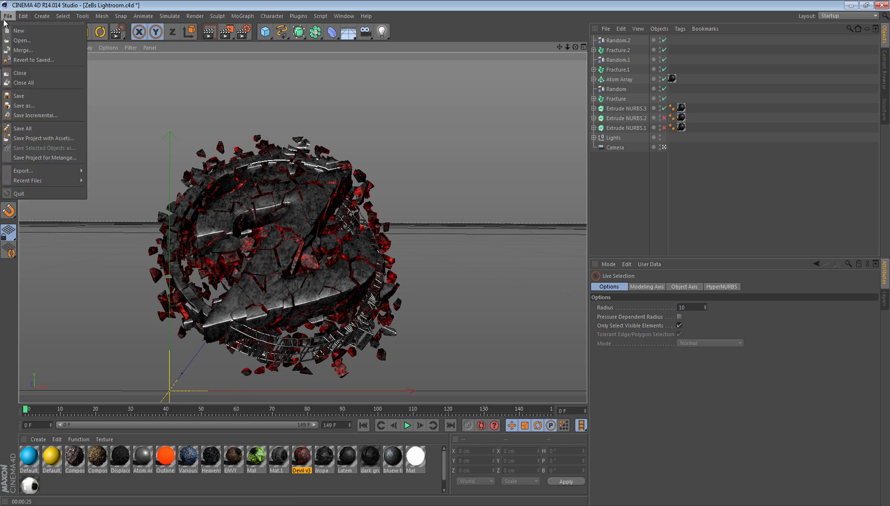
click(19, 53)
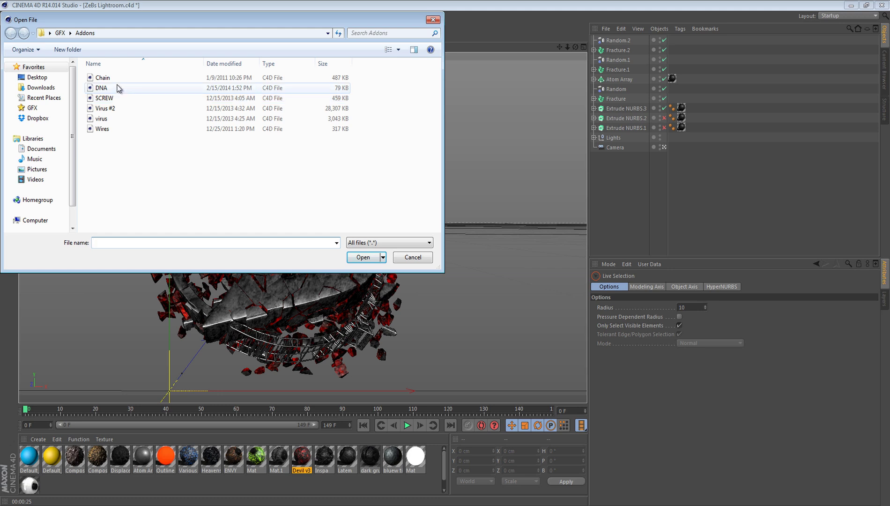
click(113, 78)
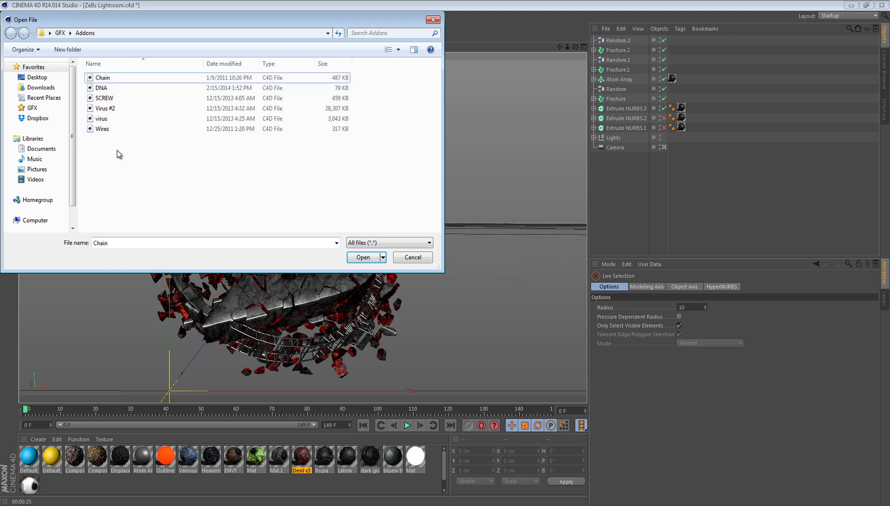
click(109, 132)
click(109, 119)
click(108, 110)
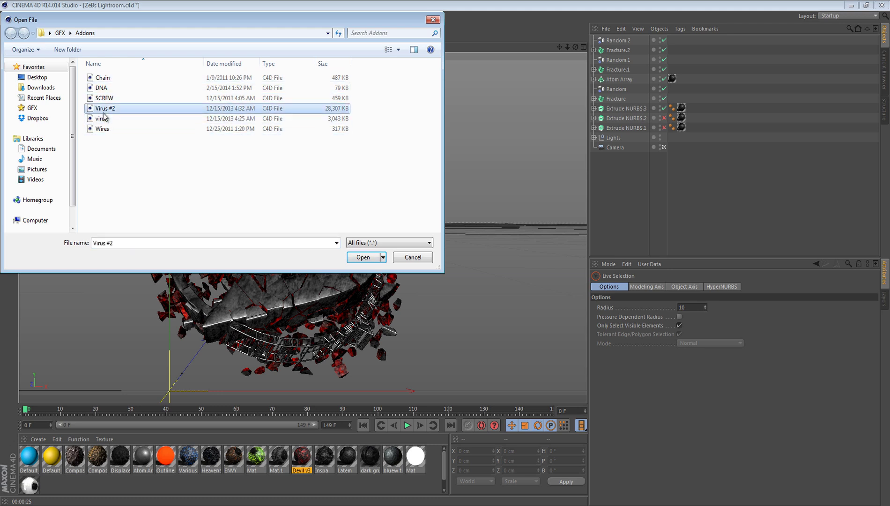
double_click(111, 83)
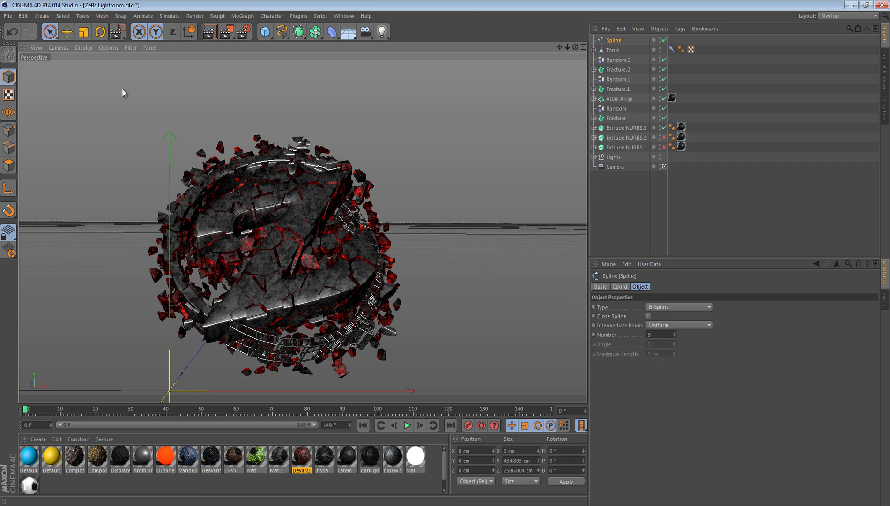
Select the chain's Spline and Torus together and scale them down, undoing the first, too strong scaling
click(611, 50)
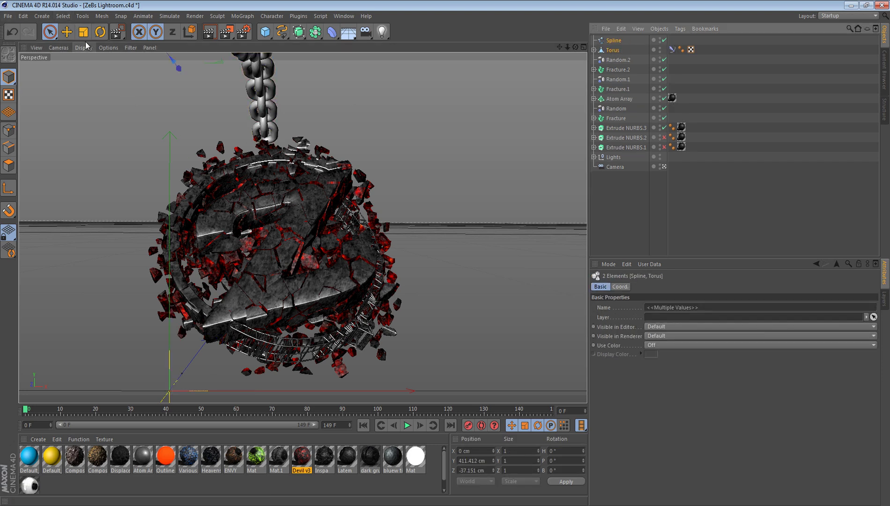
key(t)
drag(103, 131, 445, 253)
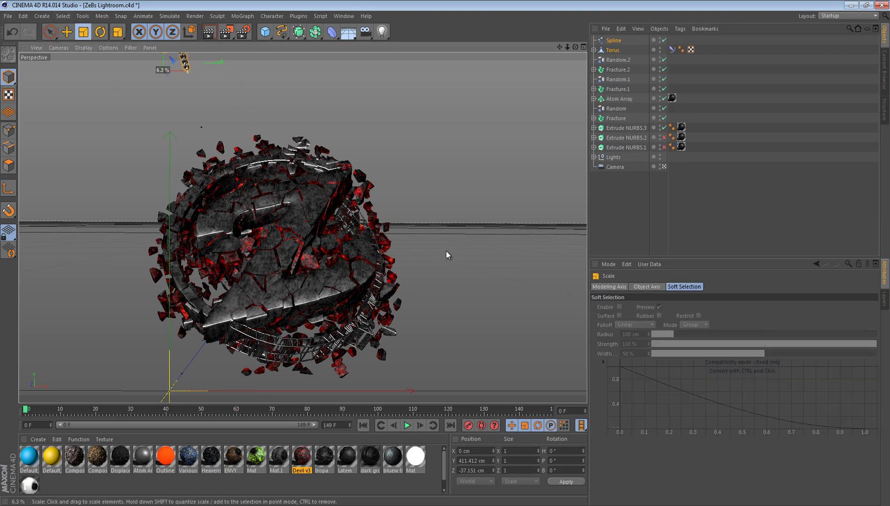
key(ctrl+z)
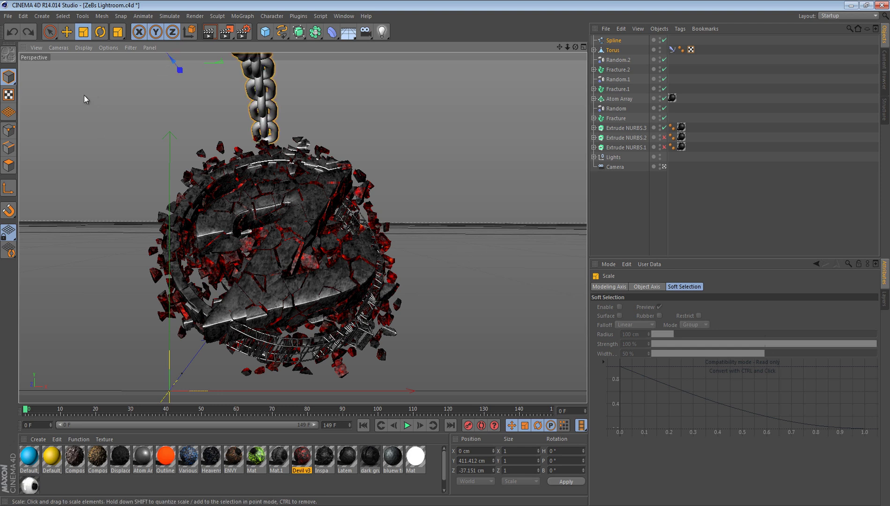
drag(85, 95, 439, 257)
Leave the camera view, lower the chain about 240 cm along the Y axis, and return to the camera view
click(50, 32)
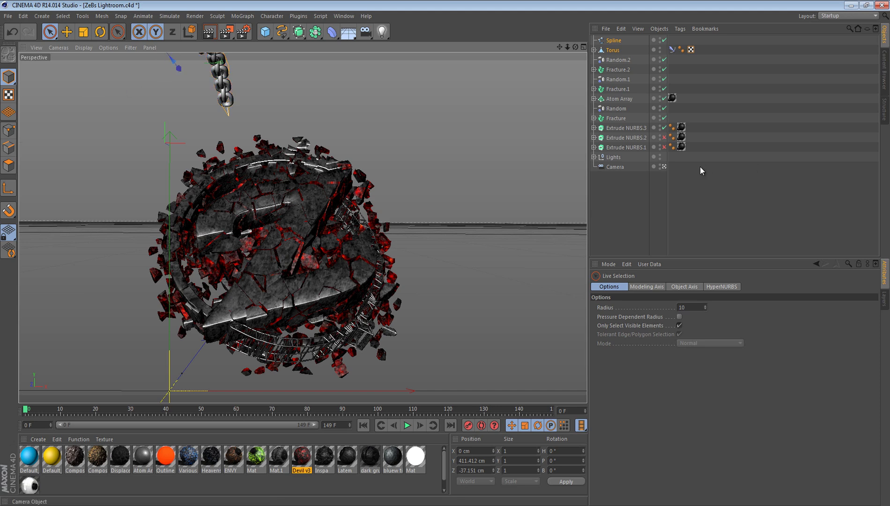
click(665, 167)
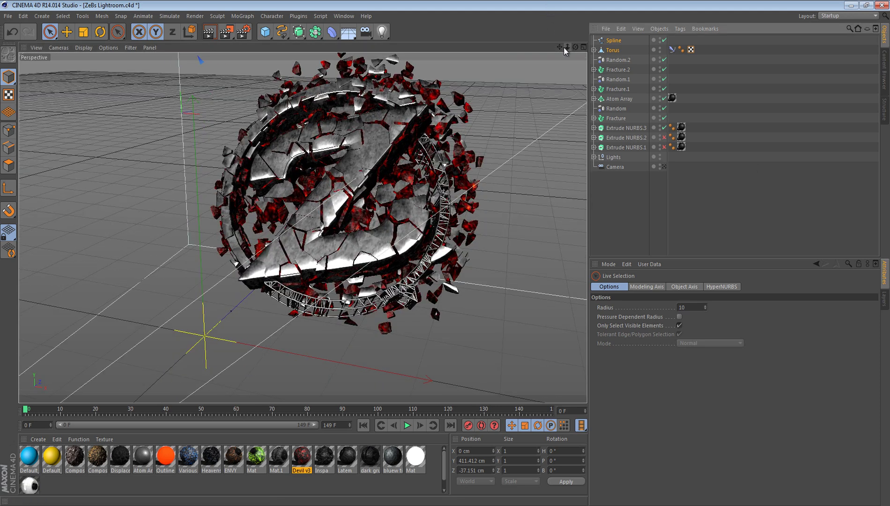
alt+drag(453, 300, 221, 89)
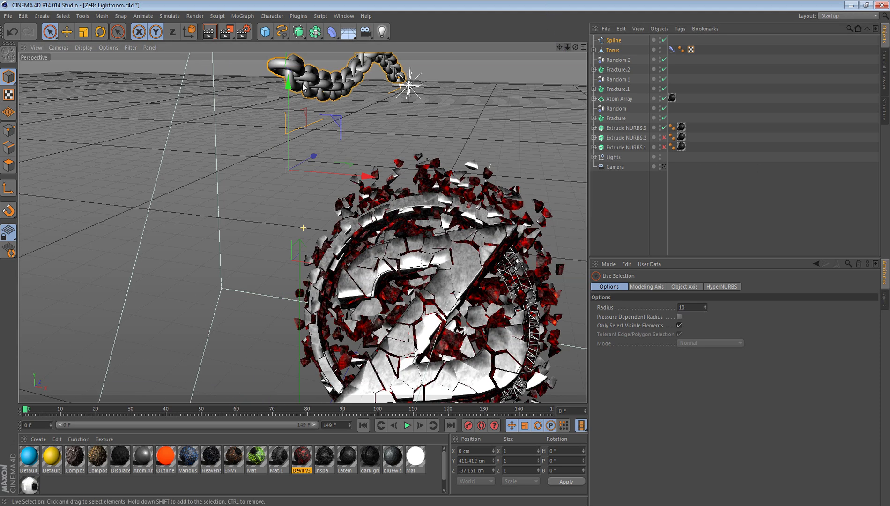
drag(289, 89, 289, 280)
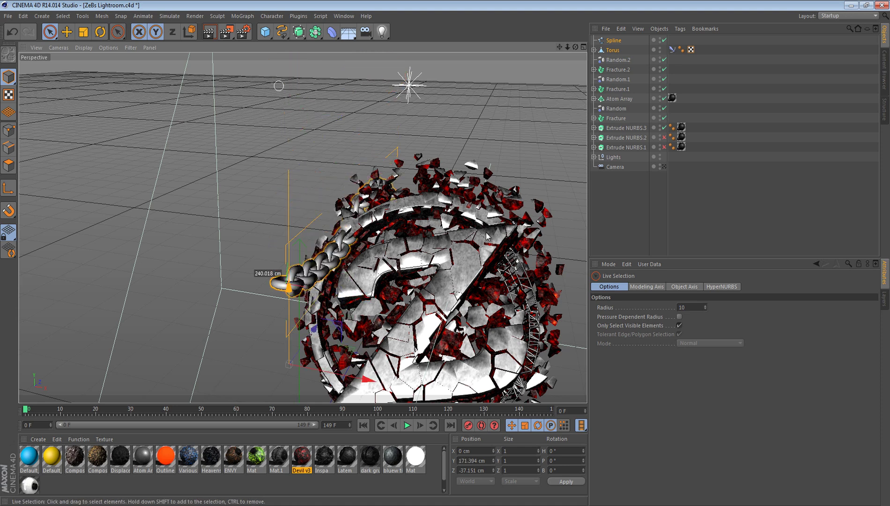
click(665, 166)
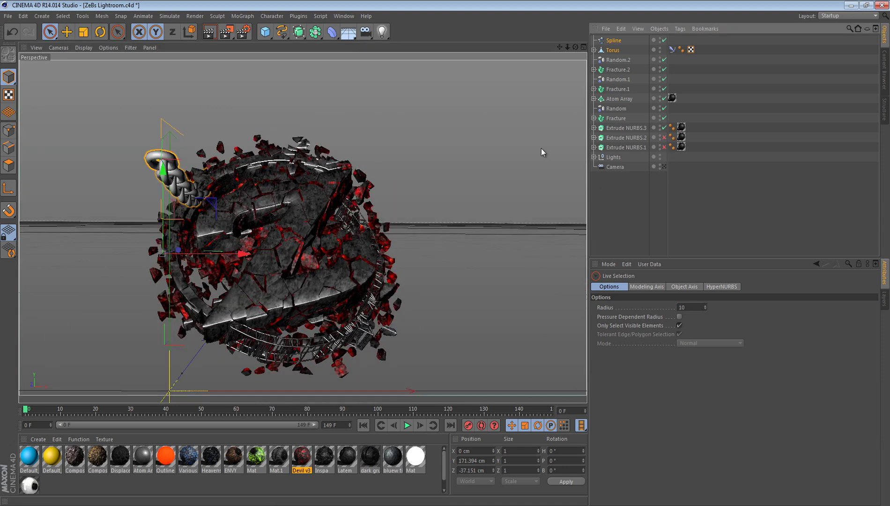
Rotate the chain about its vertical axis so it runs across the logo, and rescale it slightly
click(100, 36)
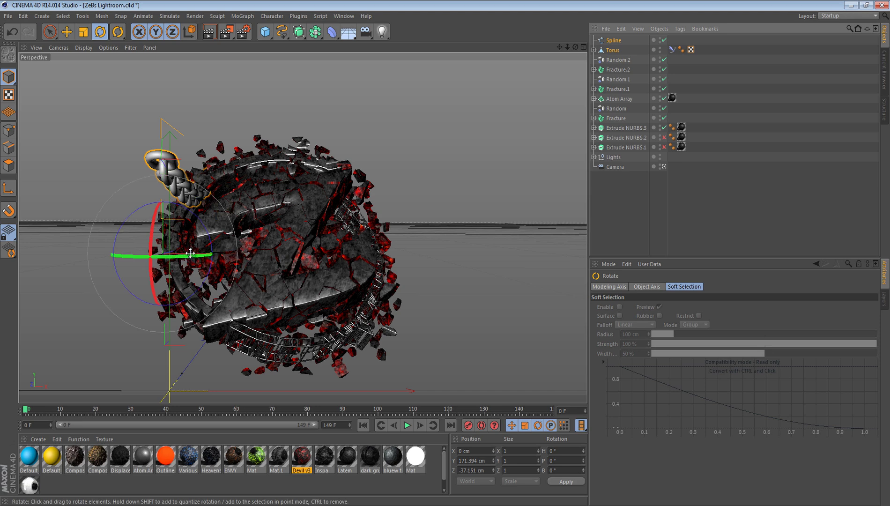
drag(155, 256, 107, 253)
click(84, 31)
drag(412, 253, 385, 234)
Move the chain back behind the logo and outward, to about X -135 cm and Z 162 cm
click(49, 32)
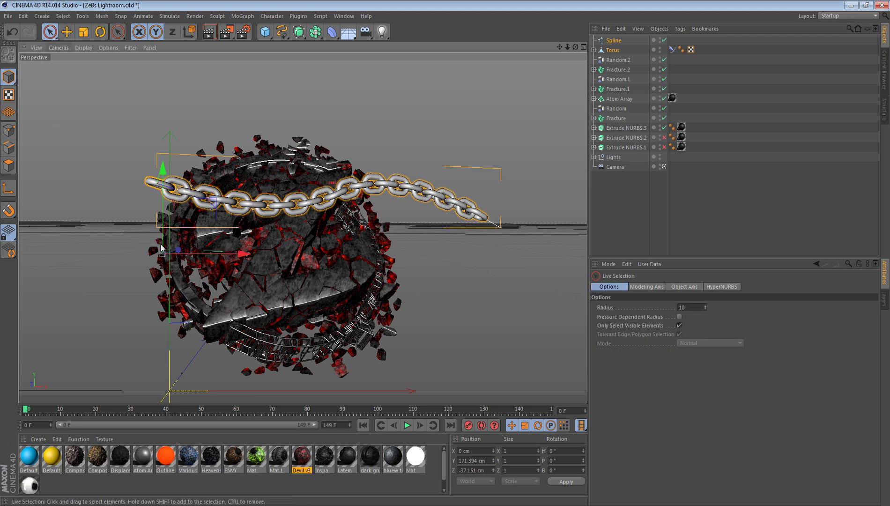
drag(205, 253, 140, 258)
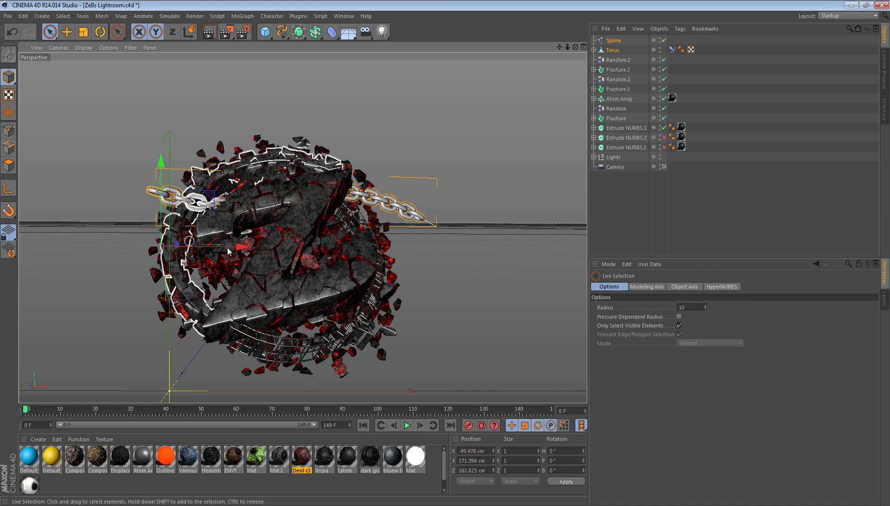
drag(193, 245, 139, 245)
Tilt the chain about 14° in bank and move it to about X -267 cm and Y 300 cm
click(101, 32)
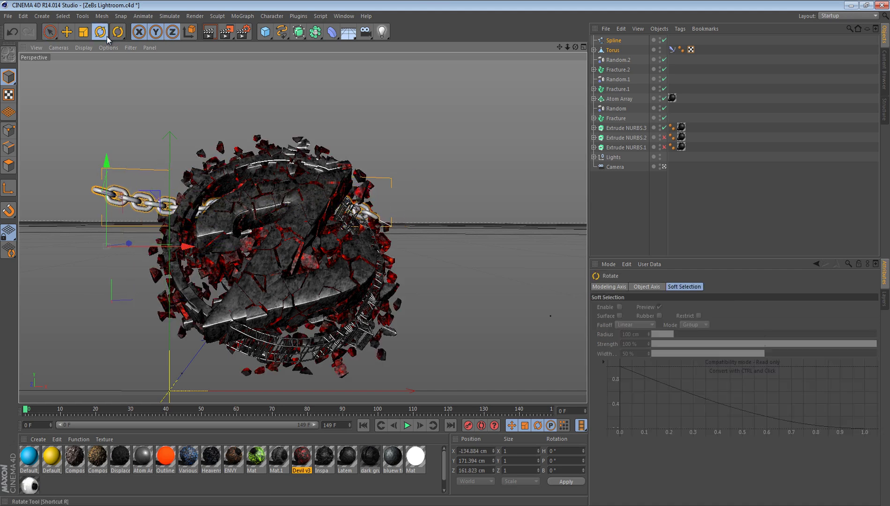
drag(244, 111, 328, 114)
click(13, 32)
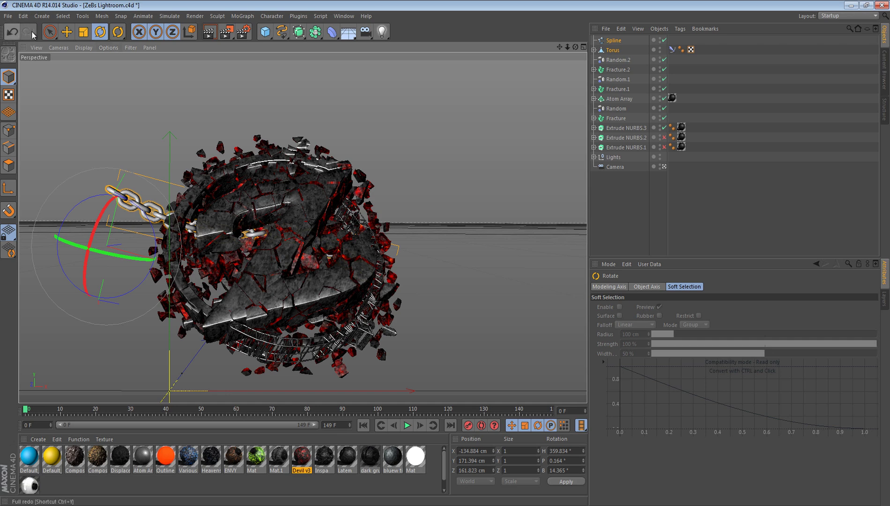
click(49, 32)
drag(104, 162, 123, 75)
drag(188, 163, 106, 161)
Tilt the chain about 10° further so it slopes more steeply toward the logo
key(r)
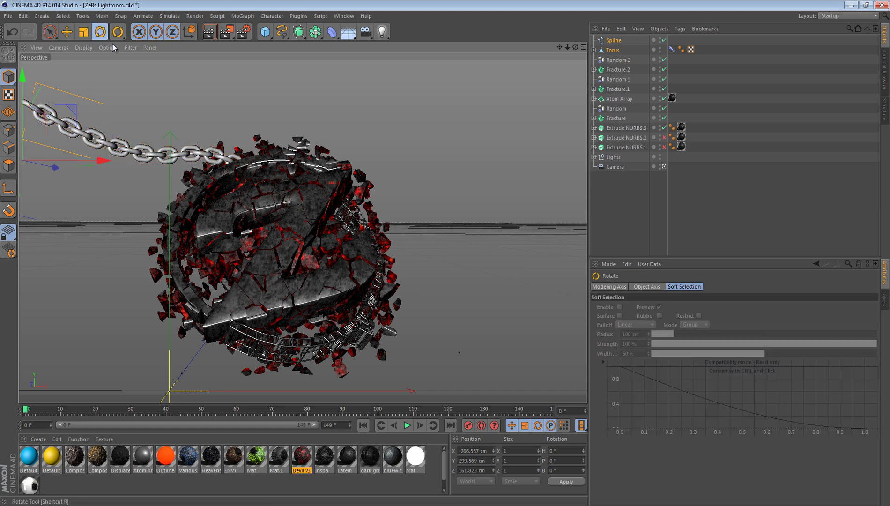
drag(141, 58, 372, 129)
key(ctrl+z)
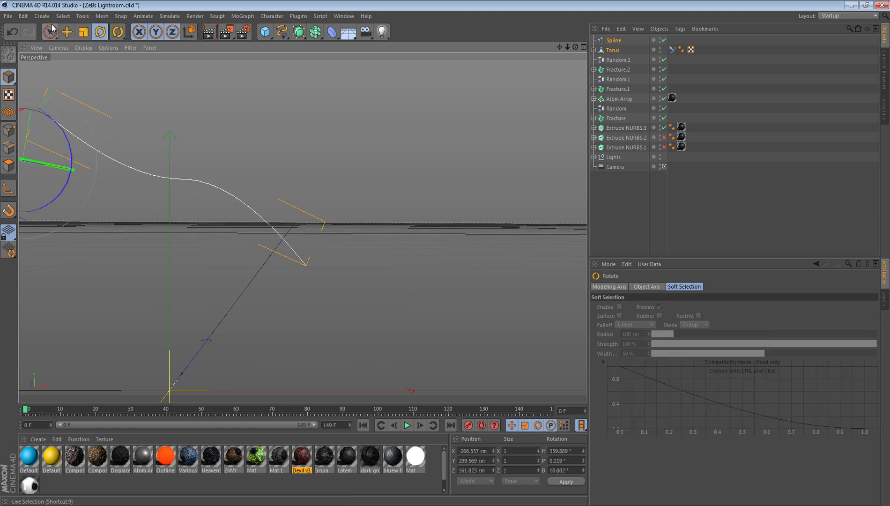
Reposition the chain at about X -279 cm and Y 329 cm so its end meets the ring's upper edge, and deselect it
click(49, 31)
drag(23, 84, 22, 45)
drag(108, 125, 87, 126)
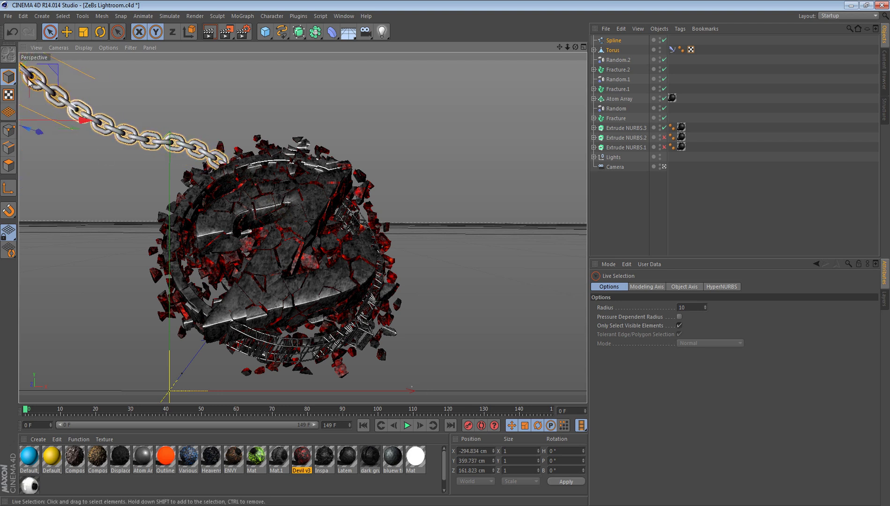
drag(113, 129, 115, 128)
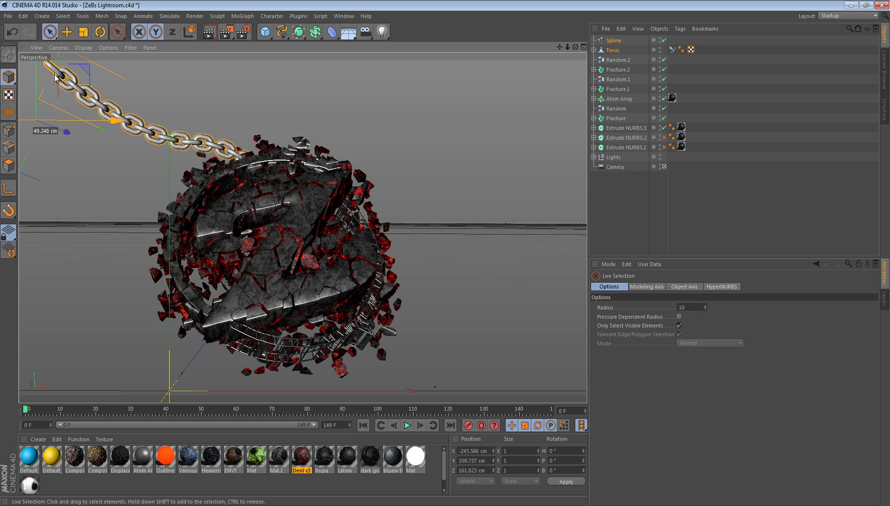
drag(35, 74, 36, 139)
drag(103, 143, 82, 143)
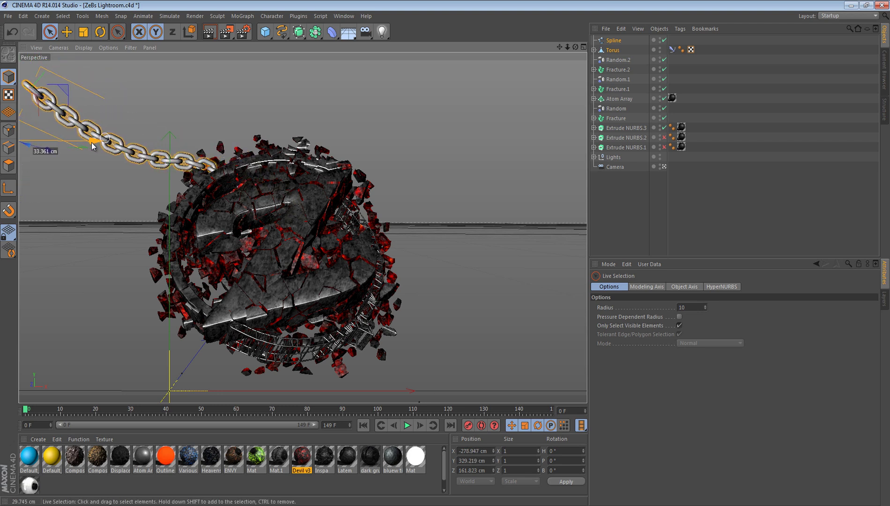
click(200, 113)
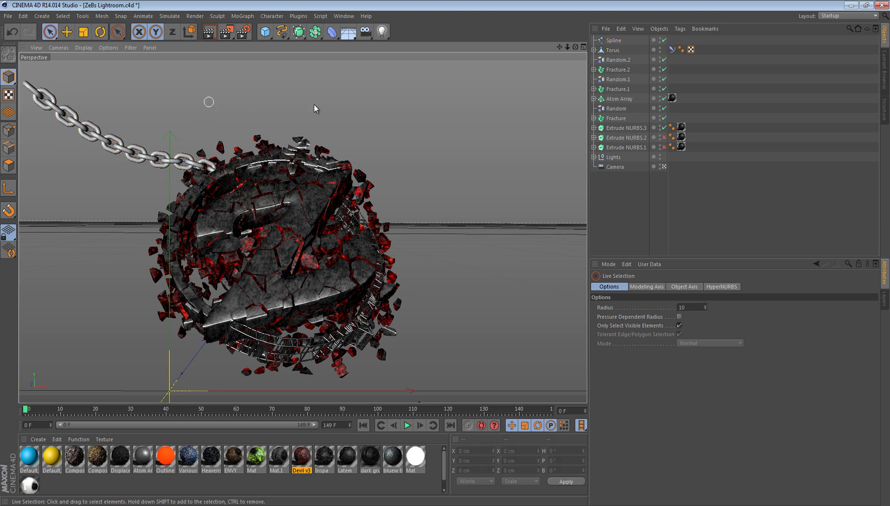
Select the chain's Torus and Spline together and duplicate them in place
click(613, 50)
ctrl+click(614, 40)
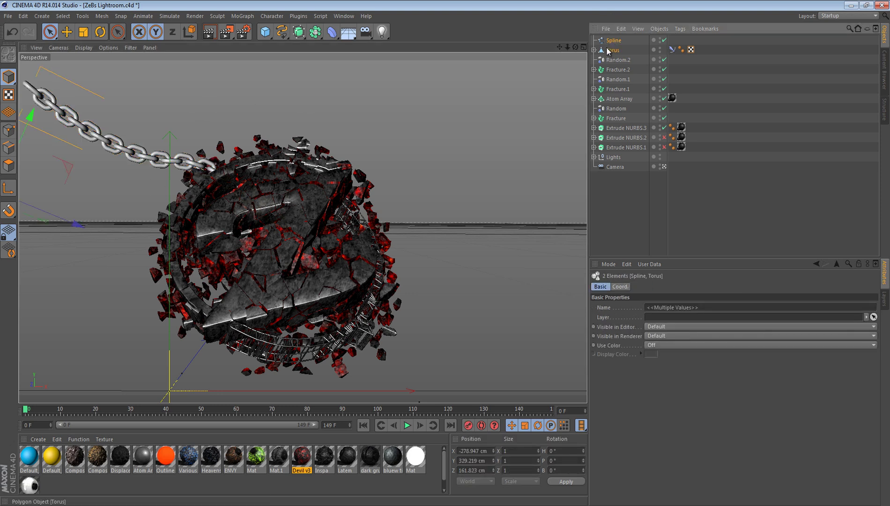
key(ctrl+c)
key(ctrl+v)
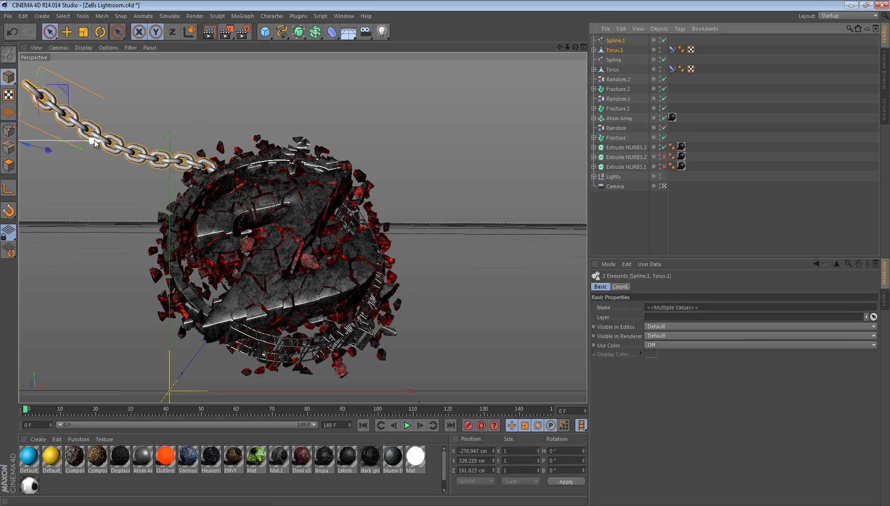
drag(107, 142, 306, 157)
drag(241, 157, 258, 146)
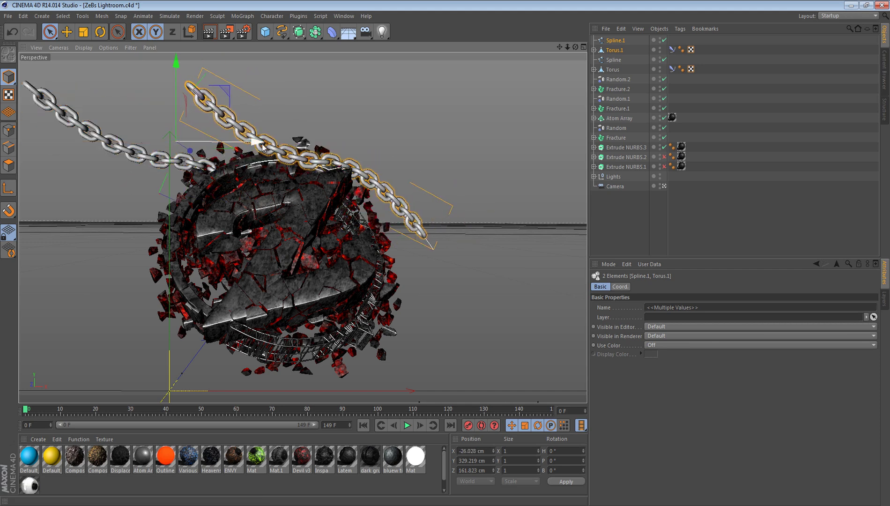
key(ctrl+z)
key(ctrl+z)
Rotate the duplicated chain about 150° in heading so it points the opposite way
click(50, 32)
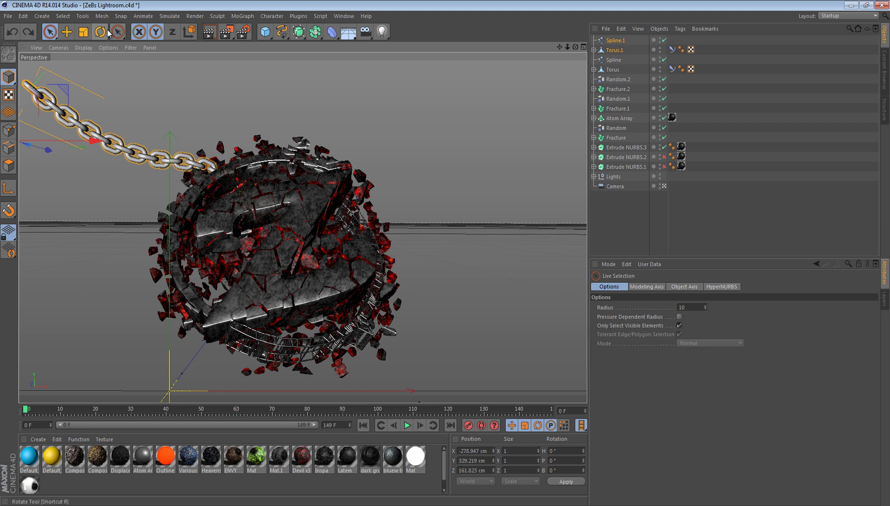
click(98, 32)
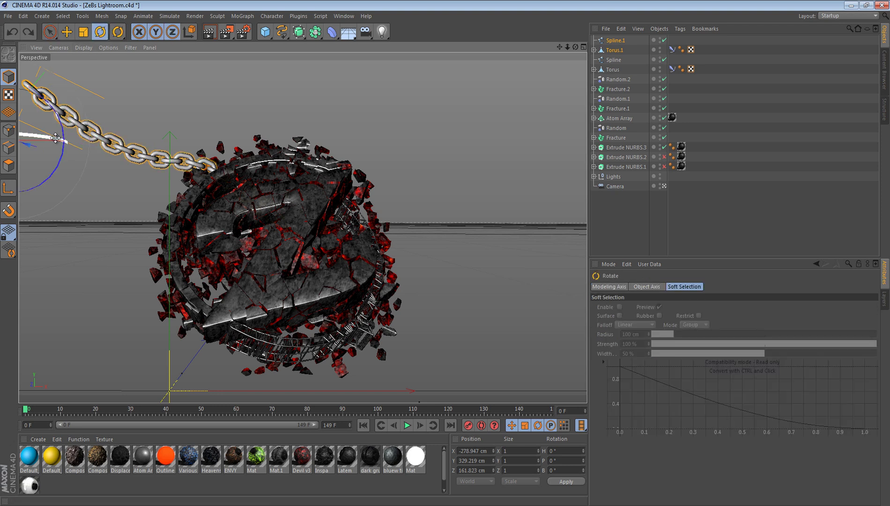
drag(58, 139, 227, 140)
key(ctrl+z)
Move the duplicated chain about 947 cm along the X axis to the opposite side of the logo and deselect it
key(space)
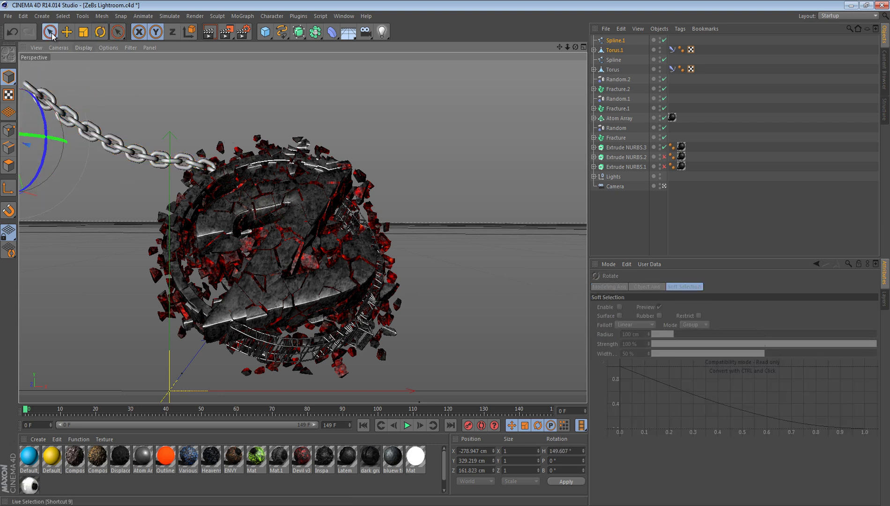
drag(89, 145, 424, 256)
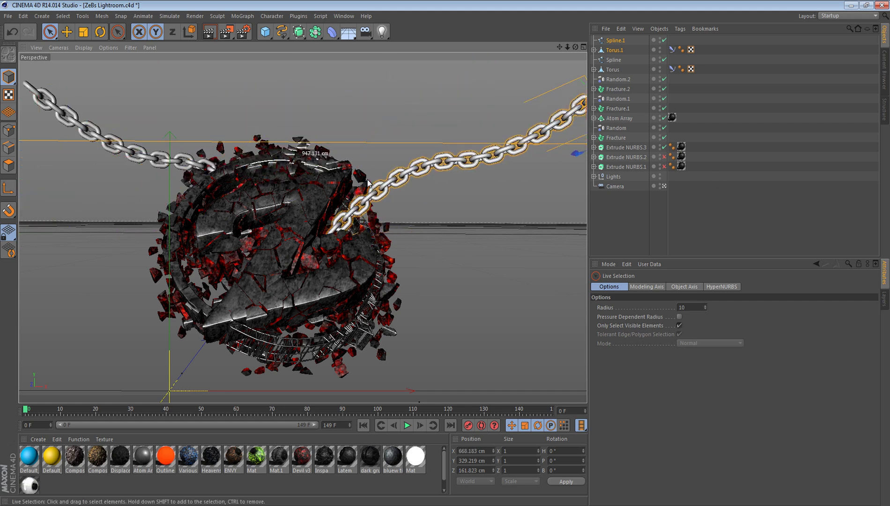
click(407, 131)
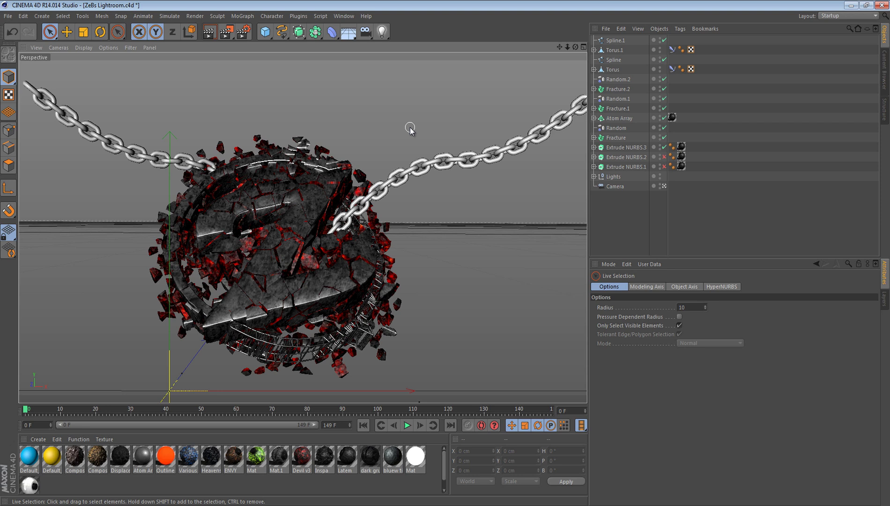
Apply the Latem material to the duplicated chain's Torus.1 with Cubic projection and Seamless enabled
click(349, 464)
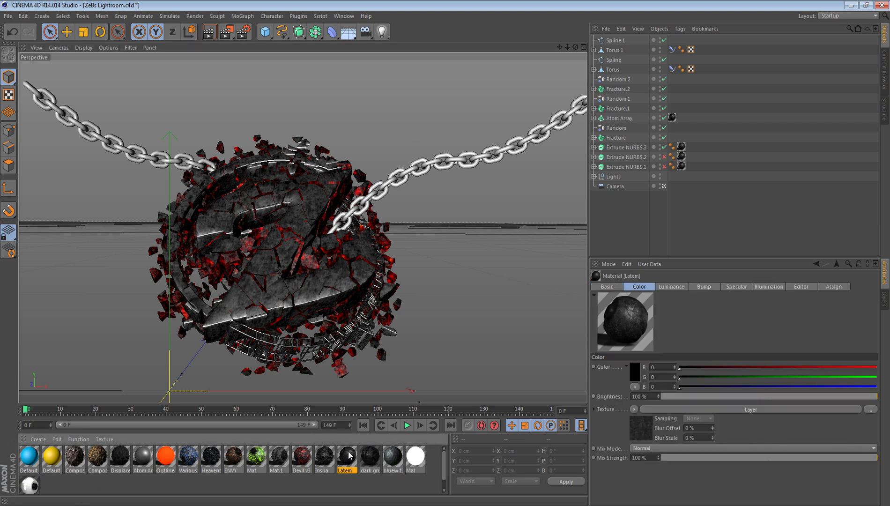
drag(348, 455, 623, 128)
drag(614, 51, 611, 52)
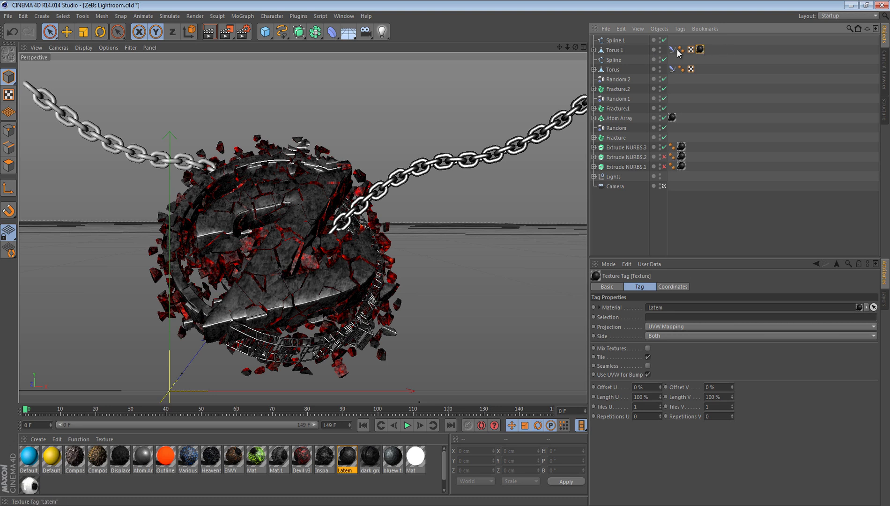
click(657, 328)
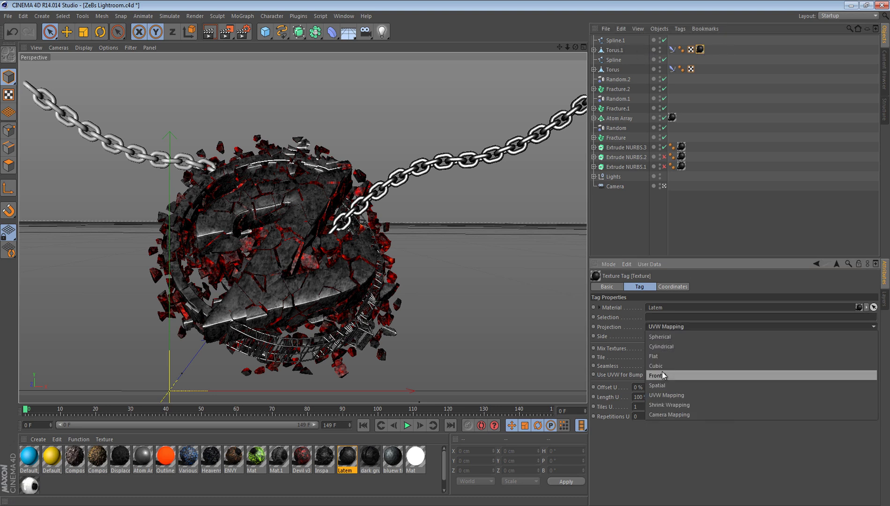
click(655, 365)
click(648, 366)
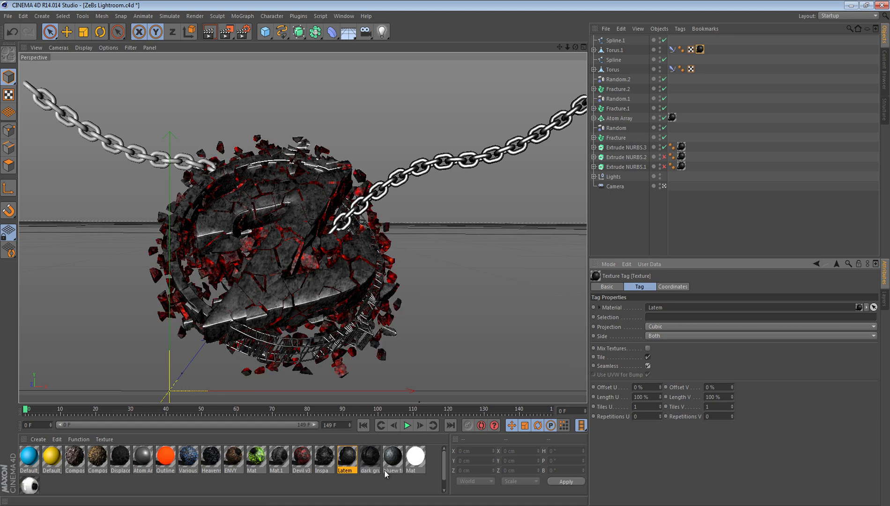
Apply the Latem material to the original chain's Torus with Cubic projection and Seamless enabled
drag(346, 463, 35, 117)
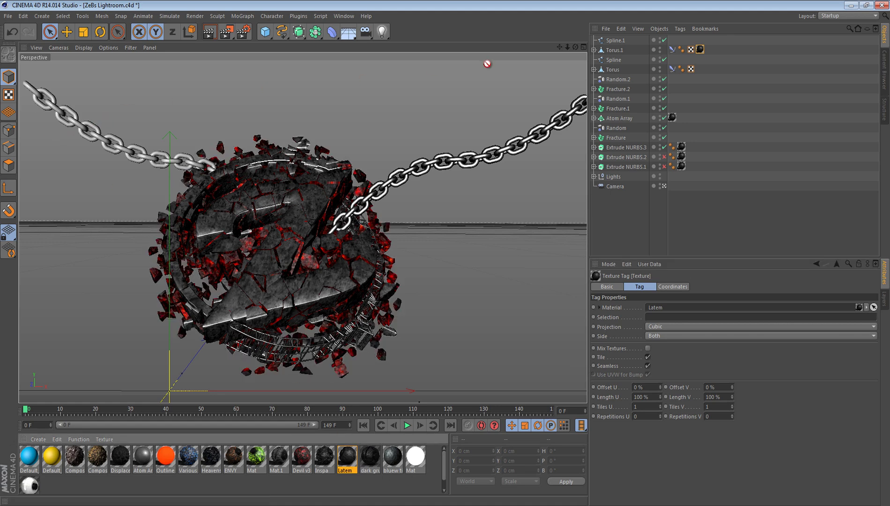
drag(614, 71, 614, 70)
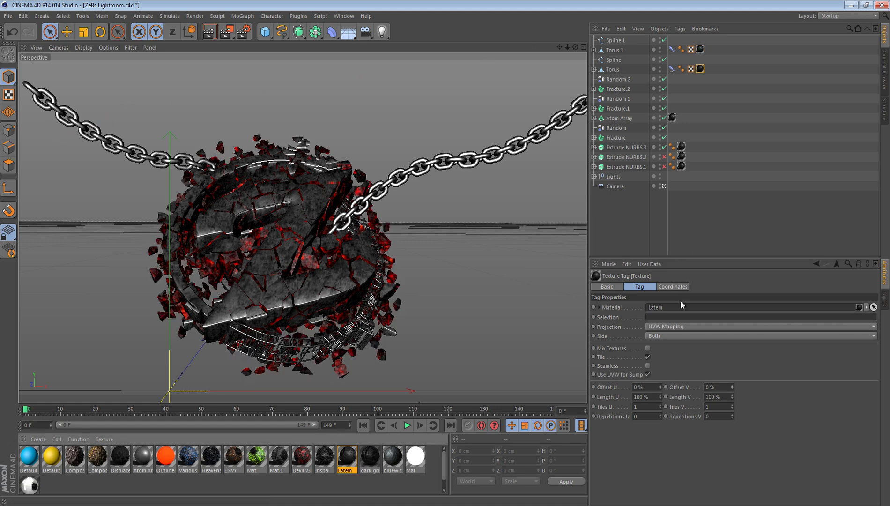
click(662, 328)
click(659, 364)
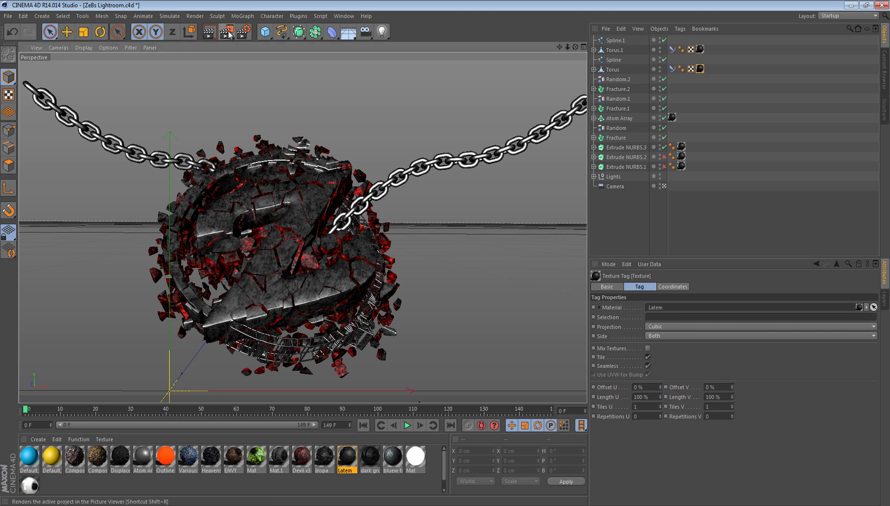
Render a region of the viewport around the duplicated chain to check its texture, and clear the preview
drag(227, 31, 257, 39)
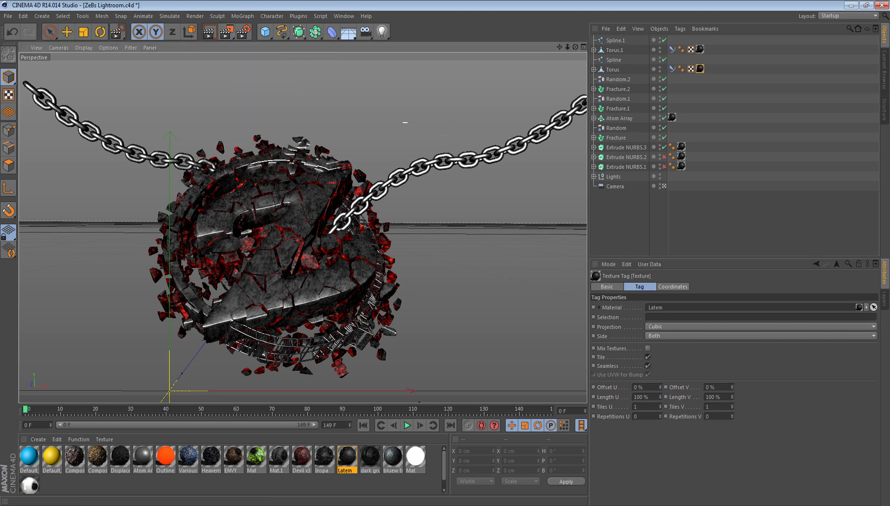
drag(405, 123, 582, 207)
click(561, 273)
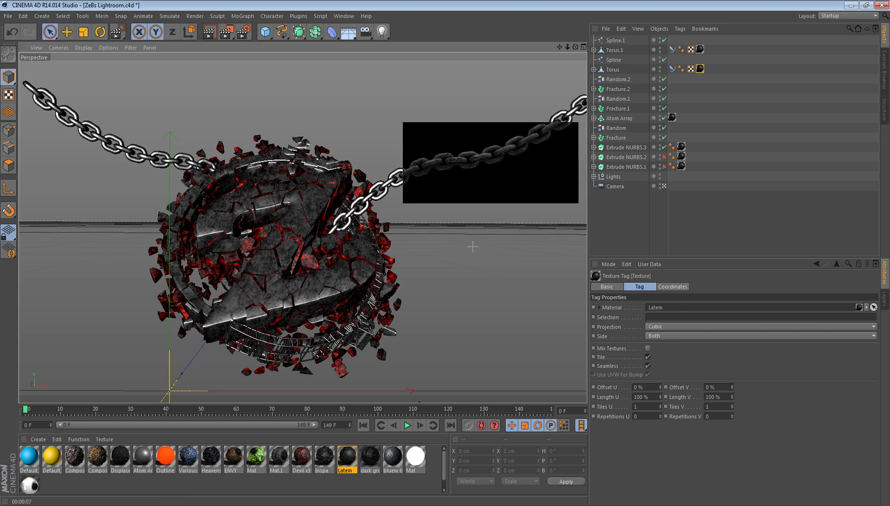
click(8, 78)
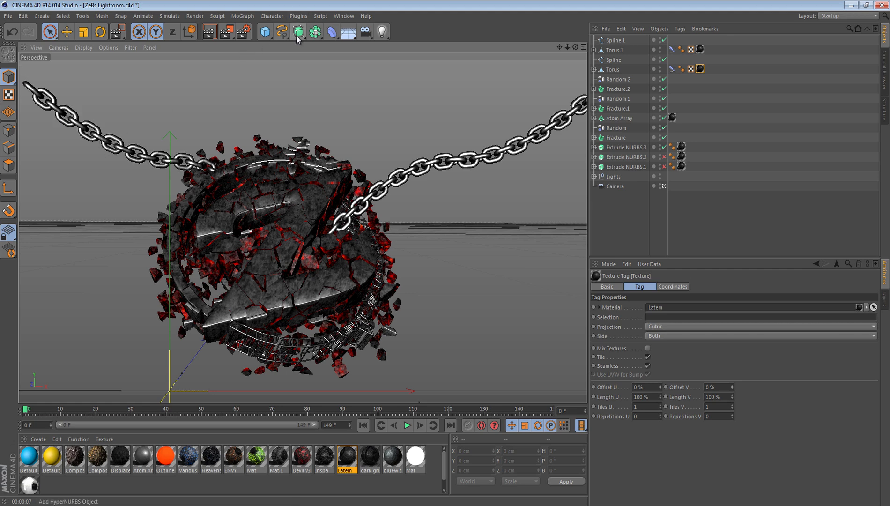
click(315, 31)
click(415, 48)
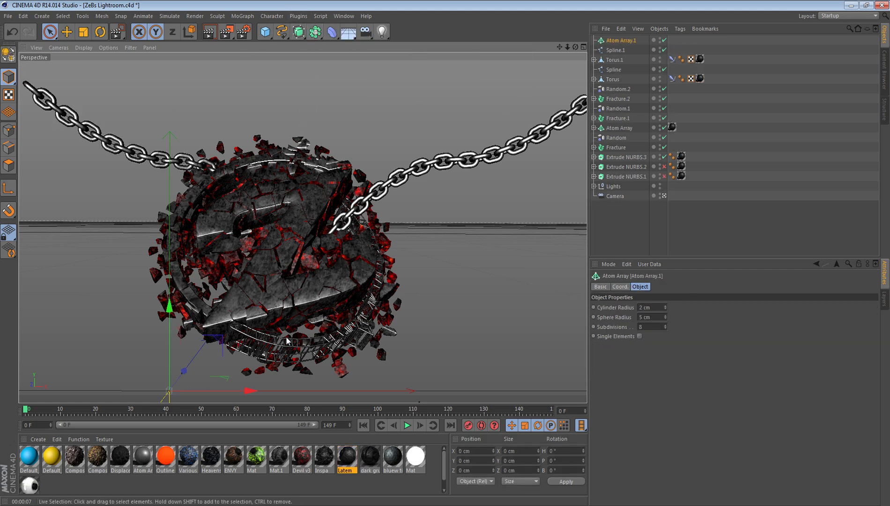
key(Delete)
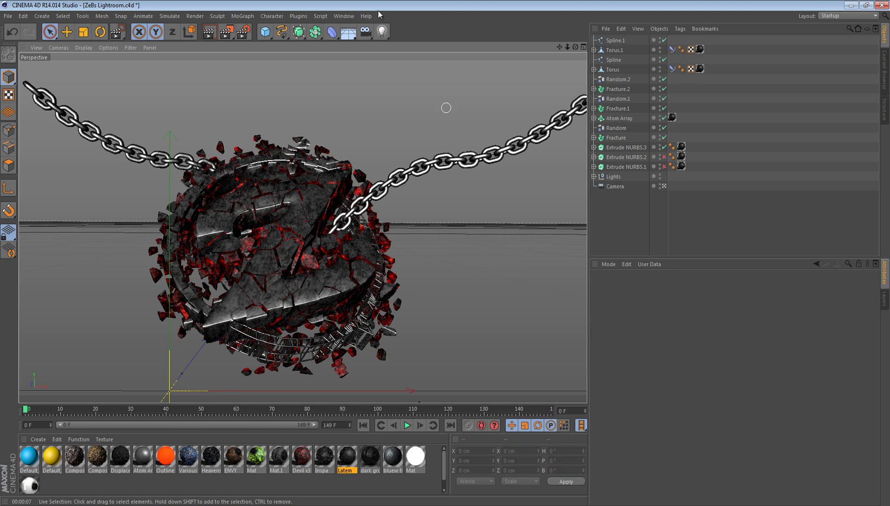
Add a Platonic object and raise it about 237 cm along the Y axis
click(265, 38)
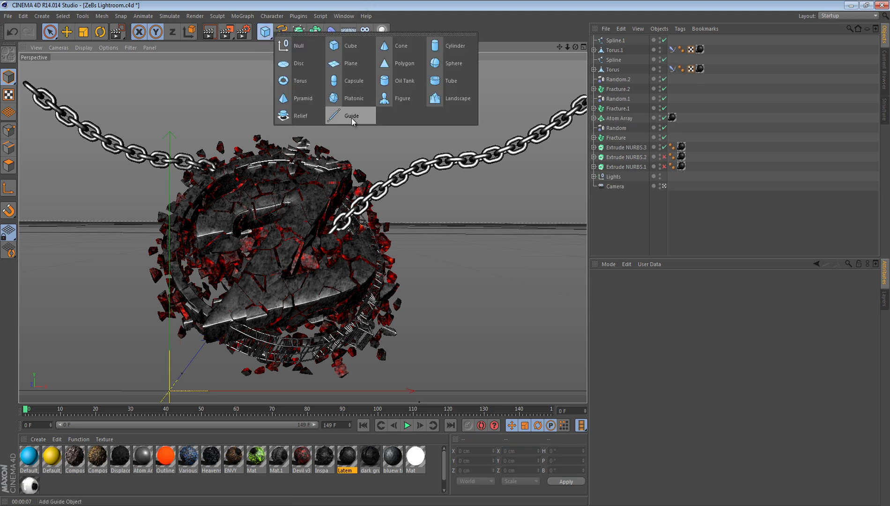
click(352, 115)
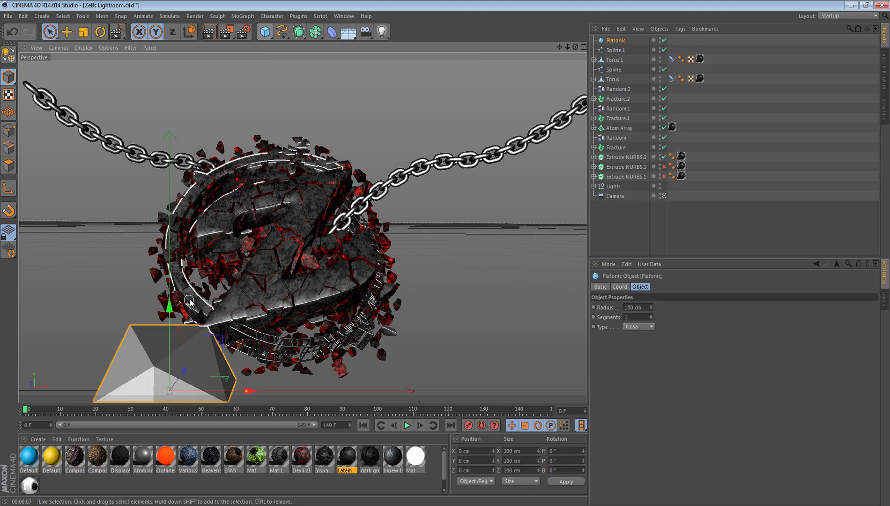
drag(169, 304, 185, 115)
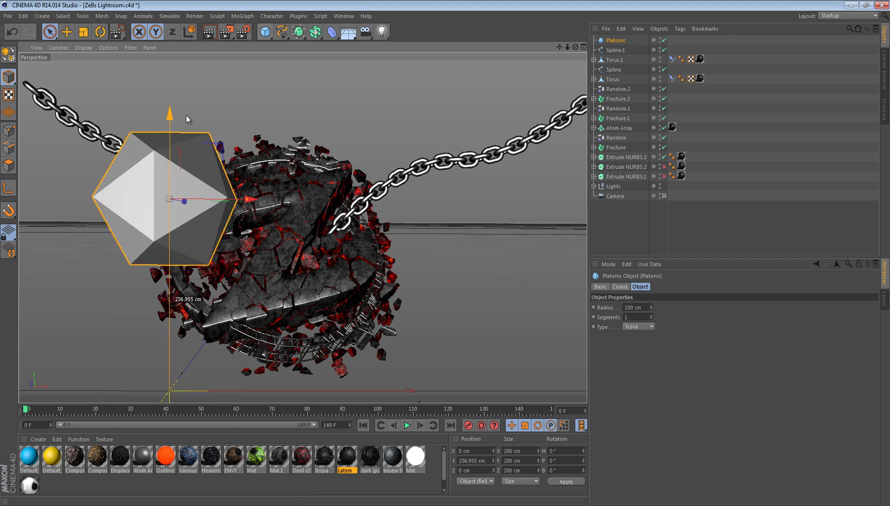
Add a second Atom Array, make the Platonic its child, and select the array
click(312, 29)
click(430, 52)
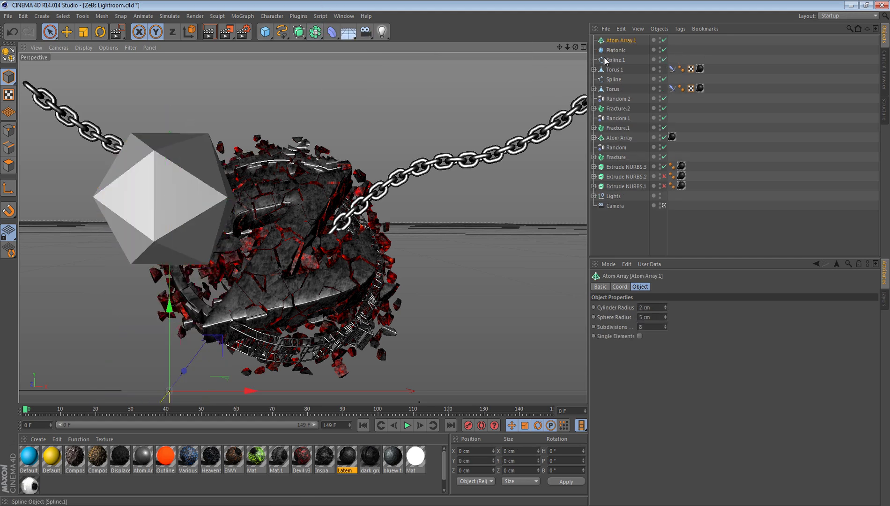
click(616, 50)
drag(616, 42, 618, 41)
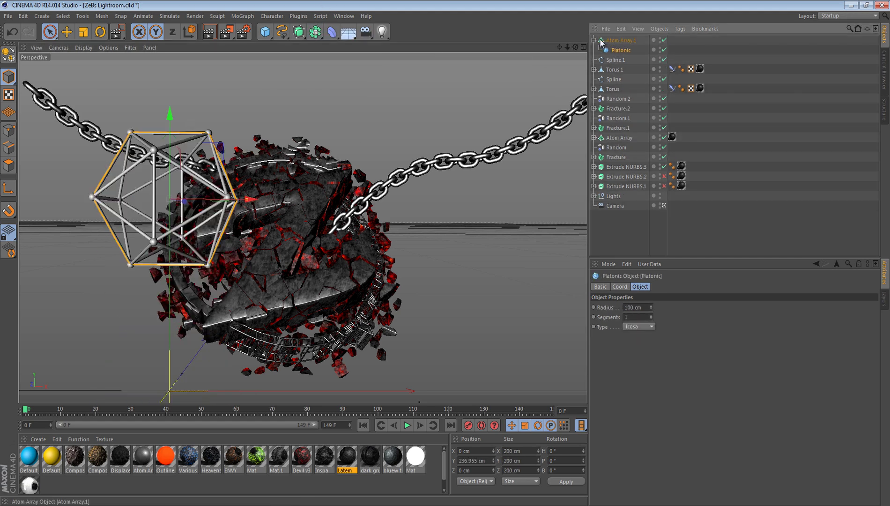
click(620, 41)
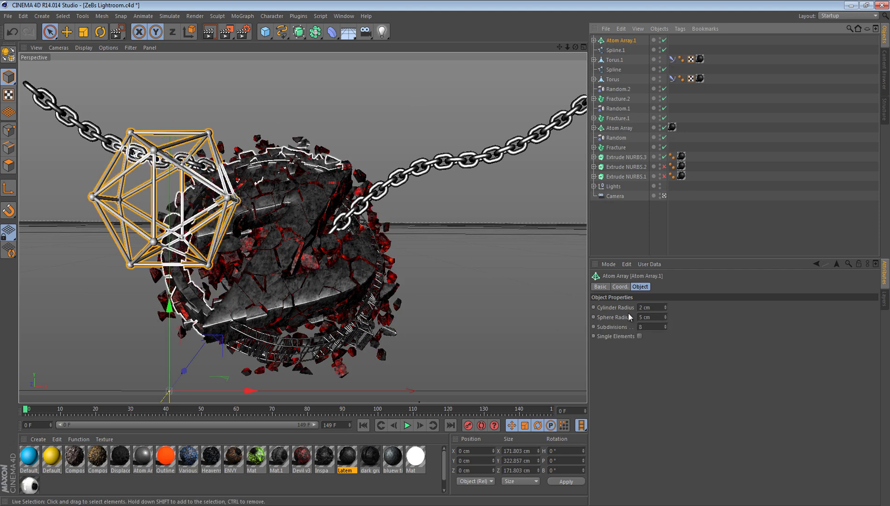
Thin the Platonic's Atom Array by setting Cylinder Radius to 1 cm and reducing Sphere Radius, and deselect it
double_click(647, 307)
text(1)
key(Tab)
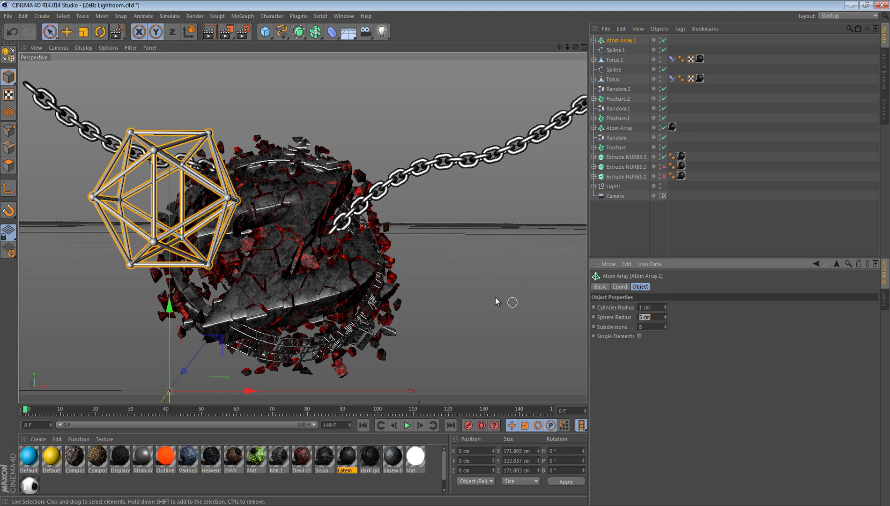
click(495, 298)
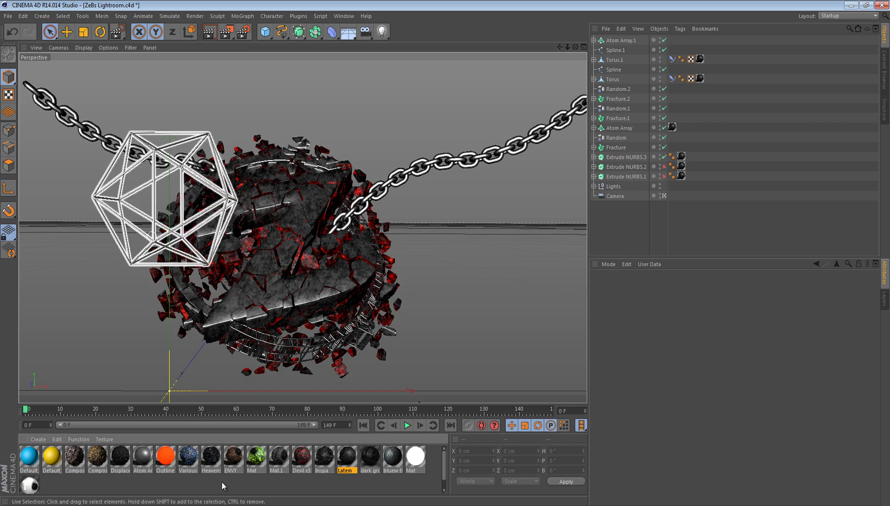
Apply the Latem material to the Platonic's Atom Array with Cubic projection and Seamless enabled
drag(214, 341, 122, 223)
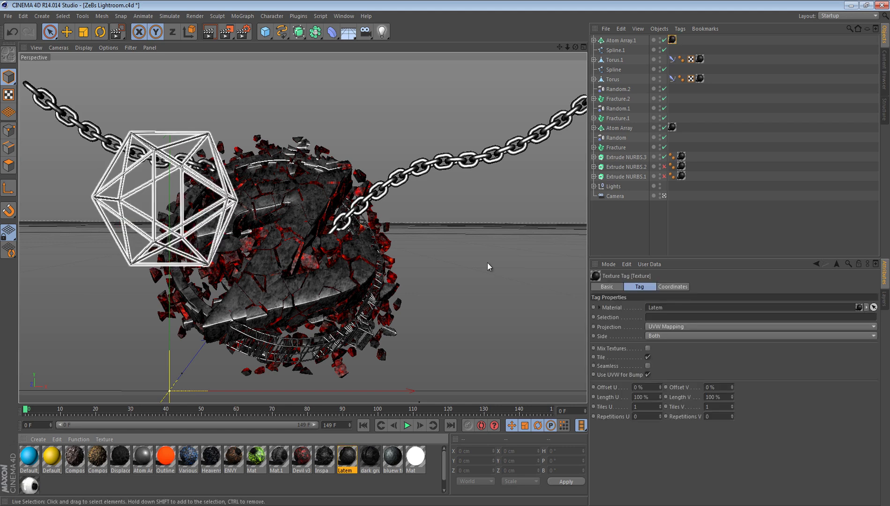
click(663, 329)
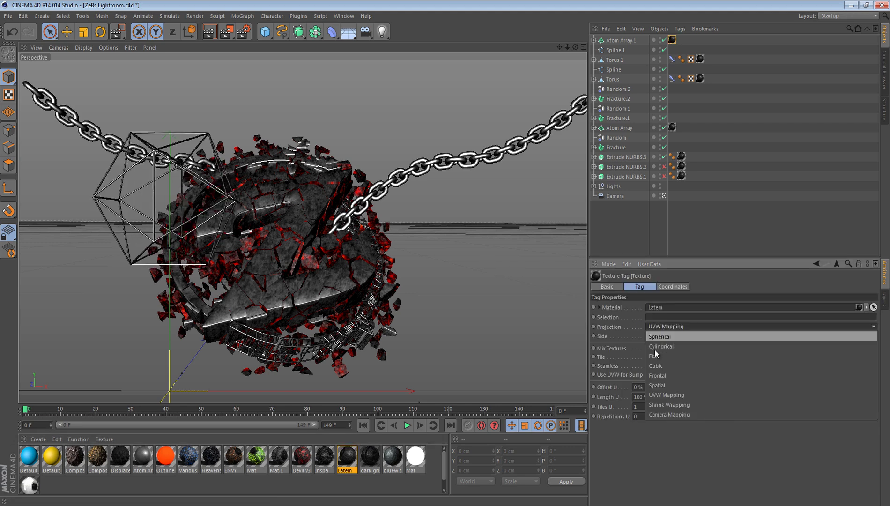
click(655, 363)
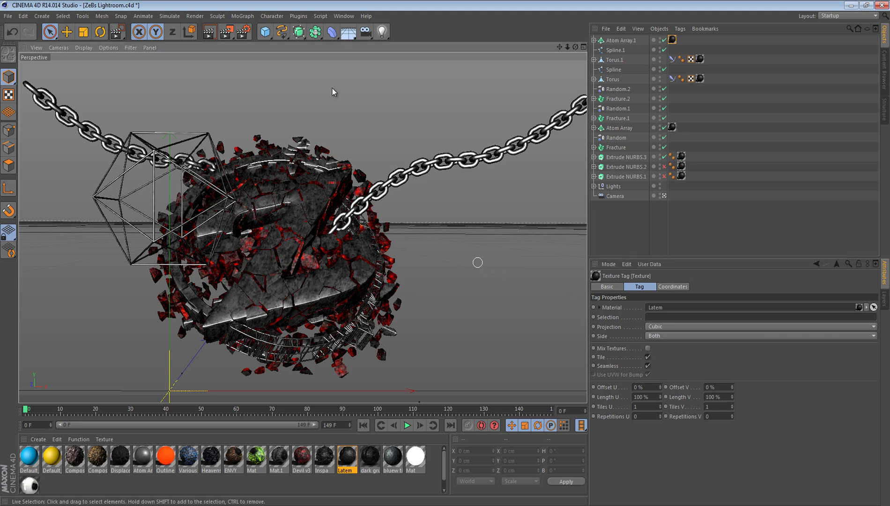
Add a Sphere of 70 cm radius centred inside the lattice at about X -2.6 cm, Y 237 cm, and deselect it
click(265, 31)
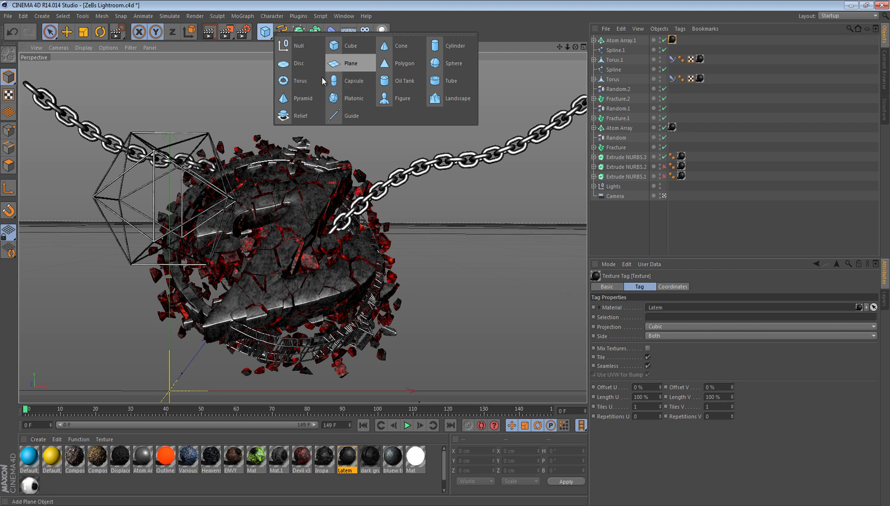
click(439, 68)
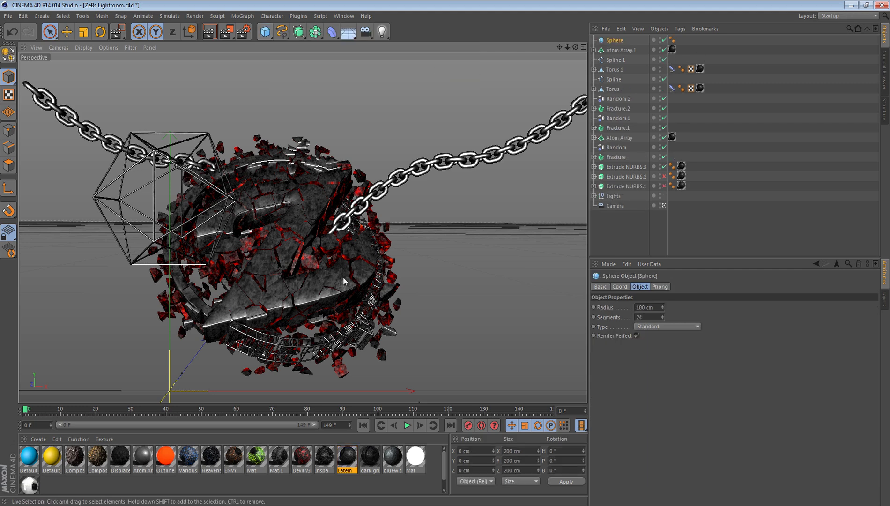
drag(169, 306, 171, 114)
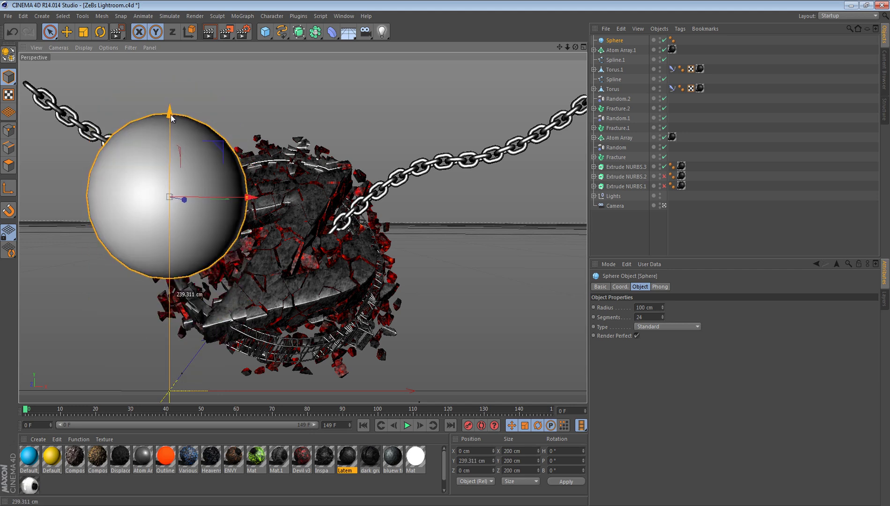
mouse_move(663, 309)
mouse_down()
mouse_move(663, 331)
mouse_move(663, 309)
mouse_up()
drag(252, 202, 251, 205)
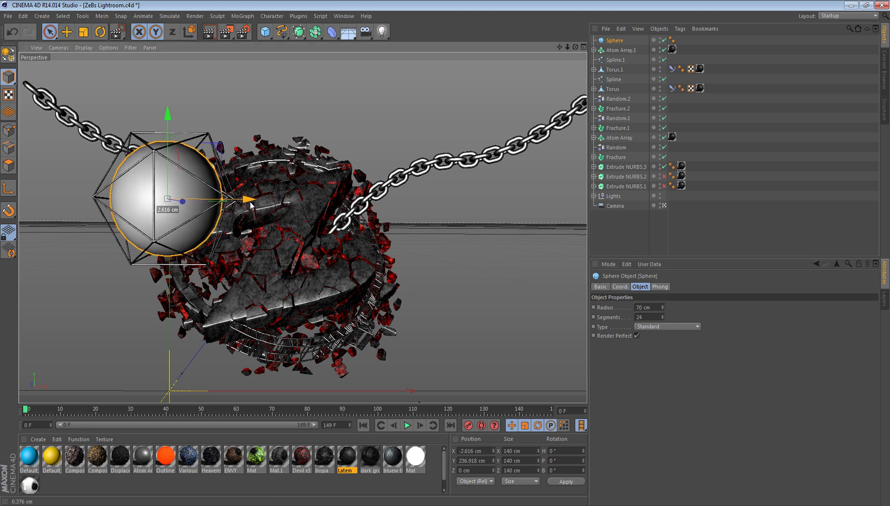
click(322, 113)
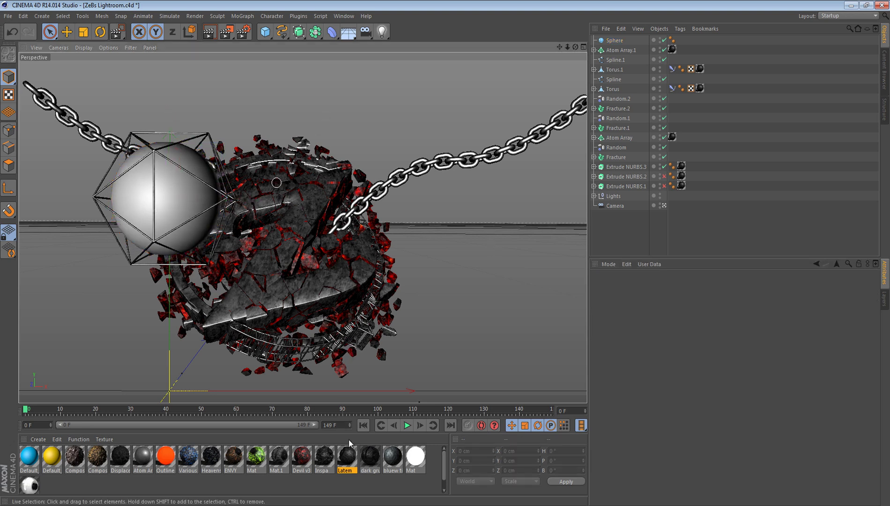
Apply the Latem material to the Sphere with Cubic projection and Seamless enabled
drag(349, 443, 174, 195)
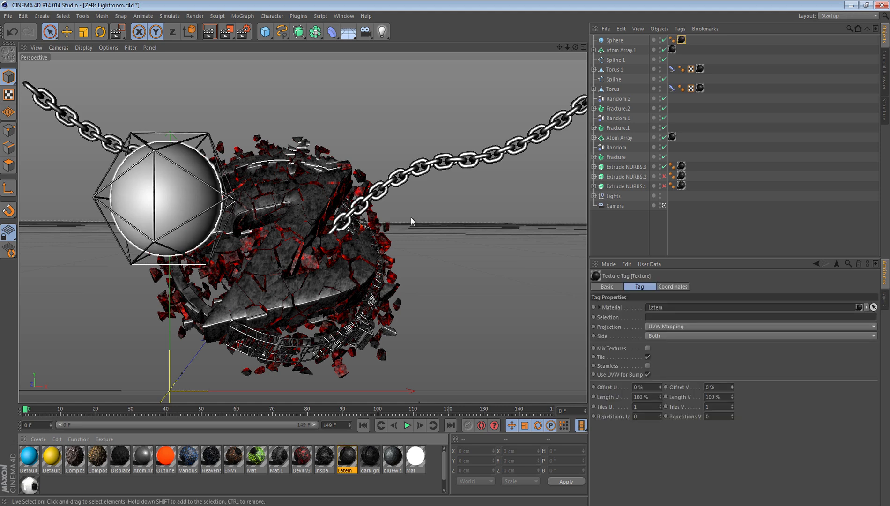
click(657, 326)
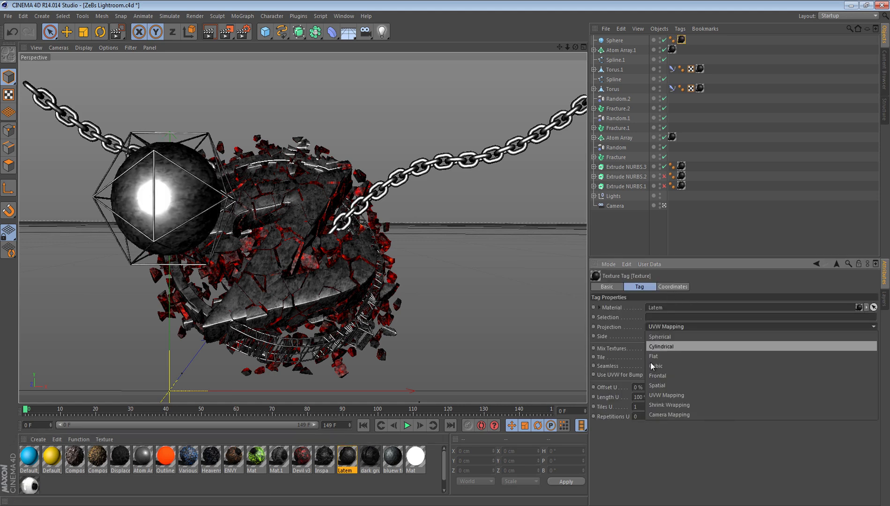
click(652, 366)
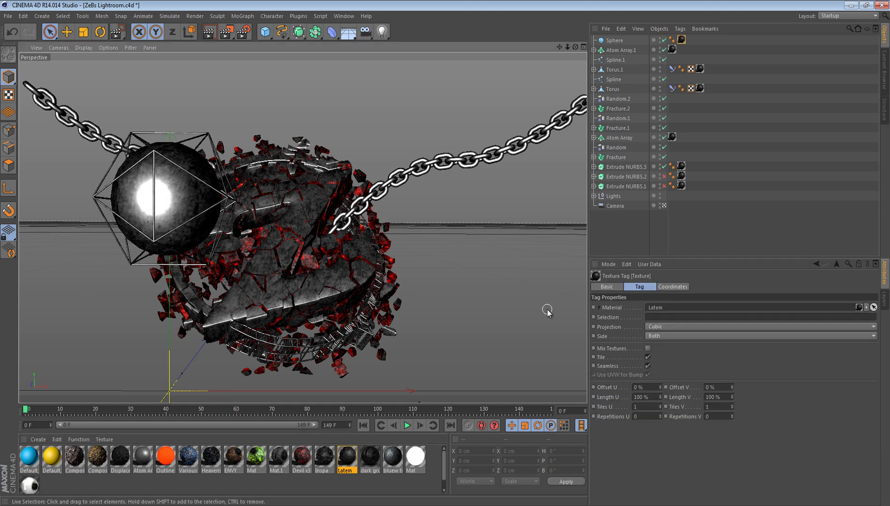
Scale the Sphere and its surrounding Atom Array together to a little over a third and move them about 29 cm along negative X
click(617, 40)
shift+click(620, 49)
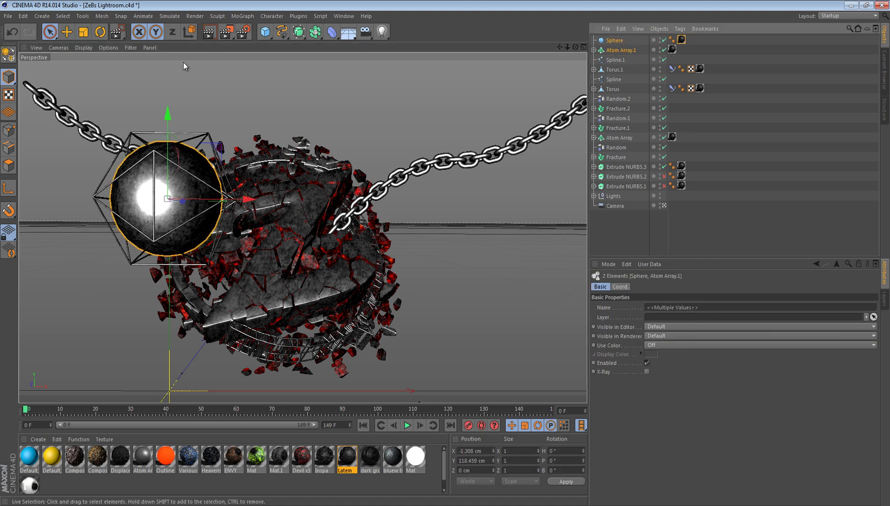
click(83, 31)
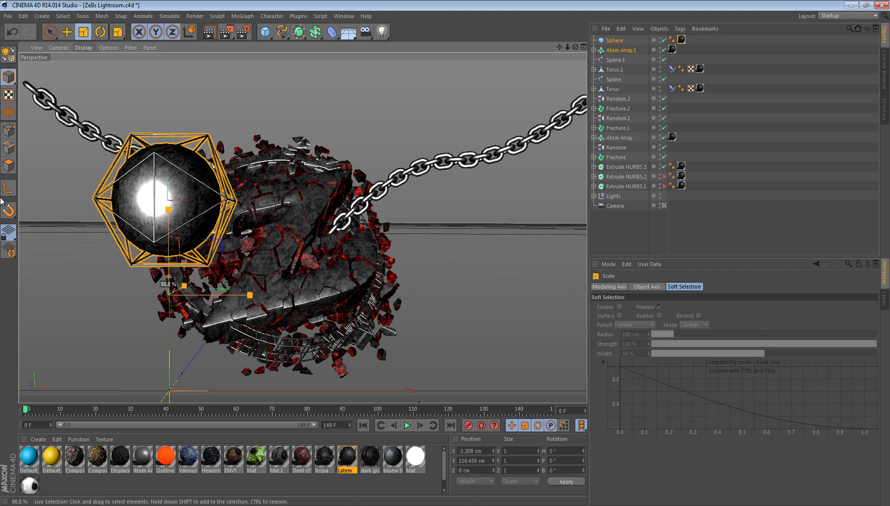
drag(301, 290, 478, 252)
click(49, 32)
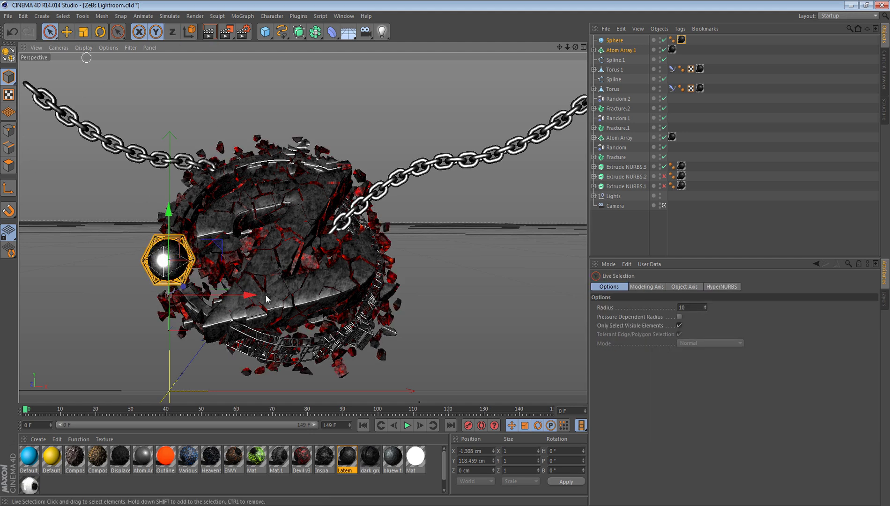
drag(249, 295, 228, 299)
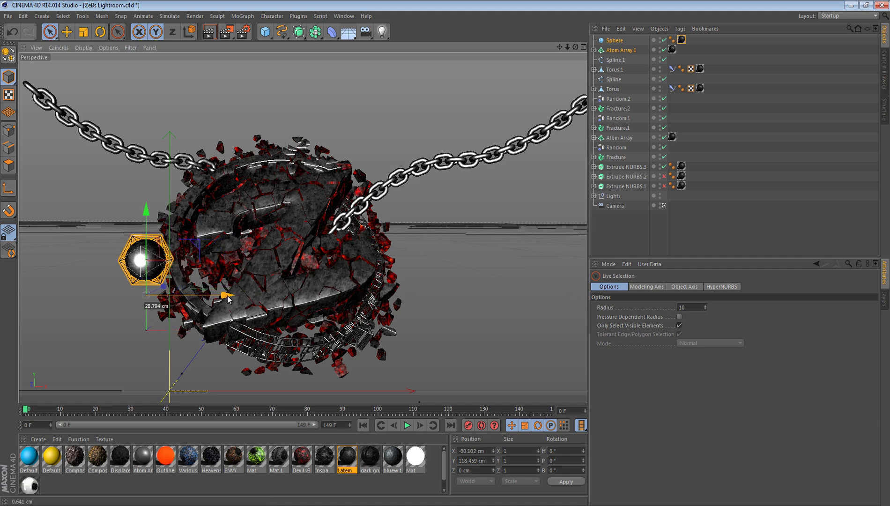
Move the Sphere and its Atom Array to about X -56 cm, Y 171 cm, Z 210 cm, partly behind the ring's edge
drag(146, 211, 146, 169)
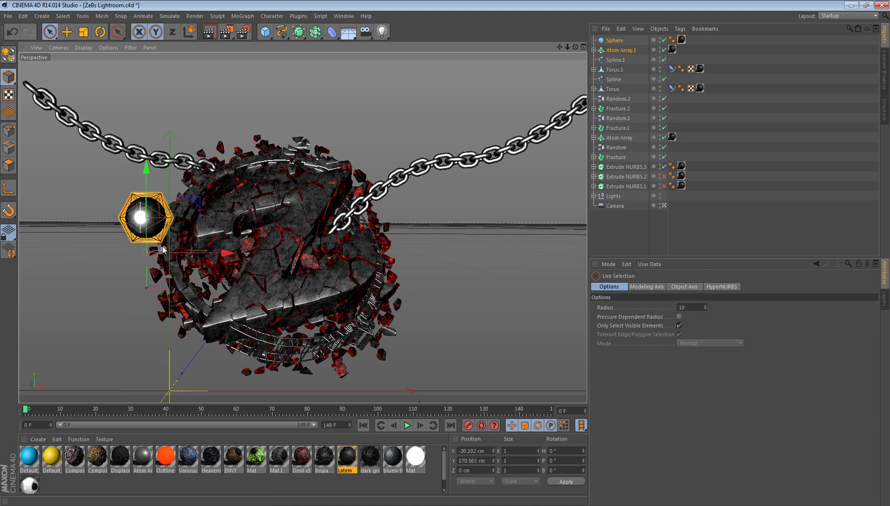
drag(165, 251, 195, 247)
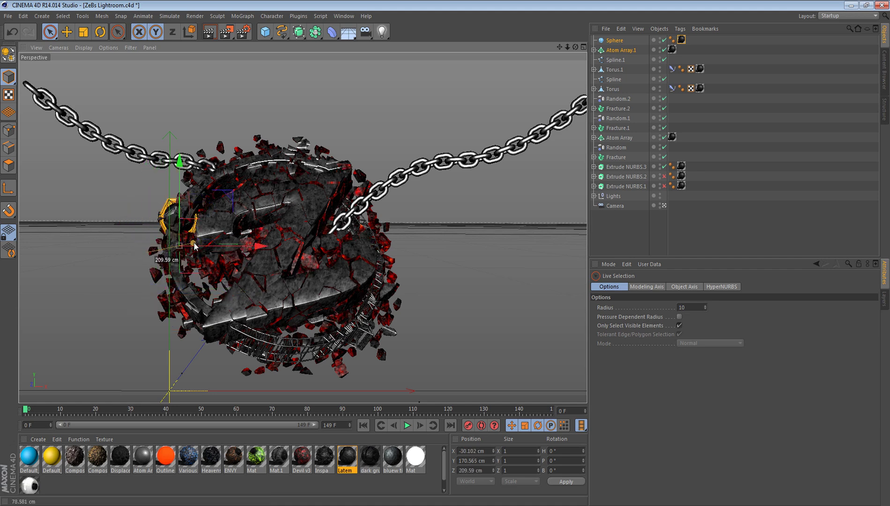
drag(261, 245, 246, 249)
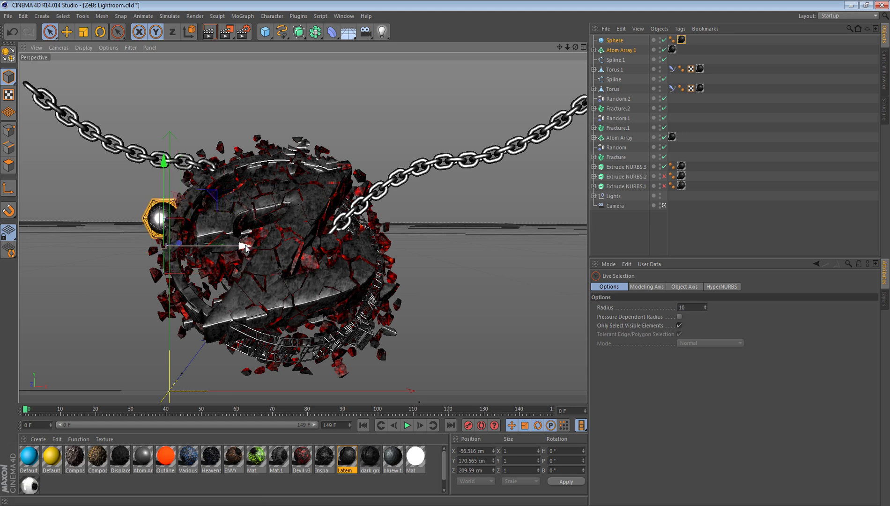
Duplicate the sphere-in-lattice ornament and move the copy to the logo's opposite side at about X 375 cm, Y 53 cm
key(ctrl+c)
key(ctrl+v)
drag(337, 255, 522, 274)
drag(427, 239, 427, 314)
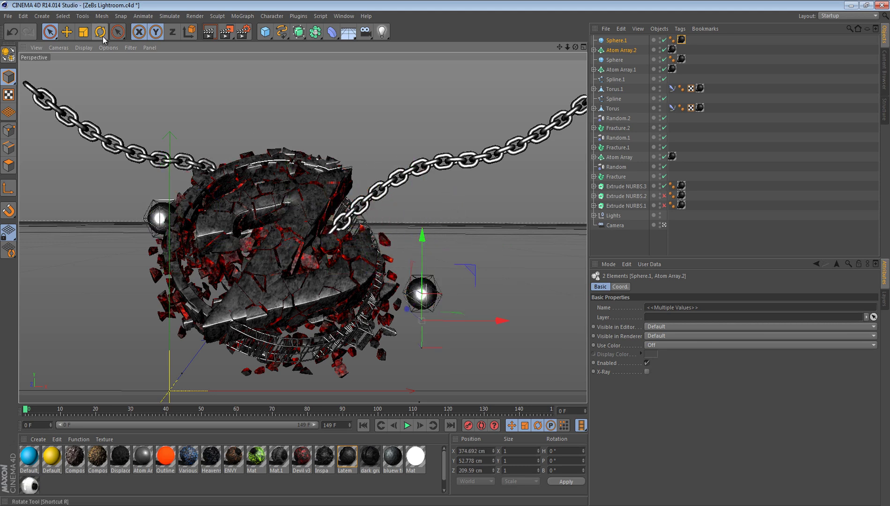
Rotate the copied ornament to a bank of about 47° and deselect it
click(101, 33)
drag(474, 178, 458, 165)
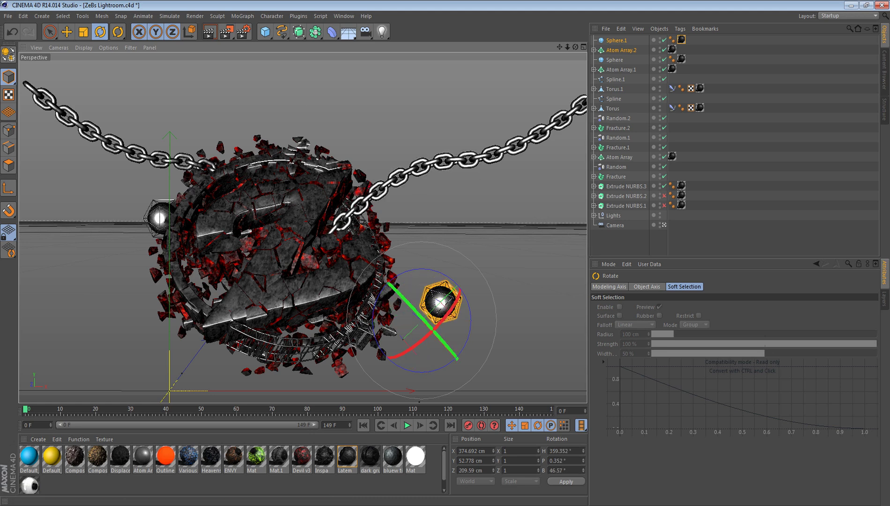
click(51, 36)
click(49, 153)
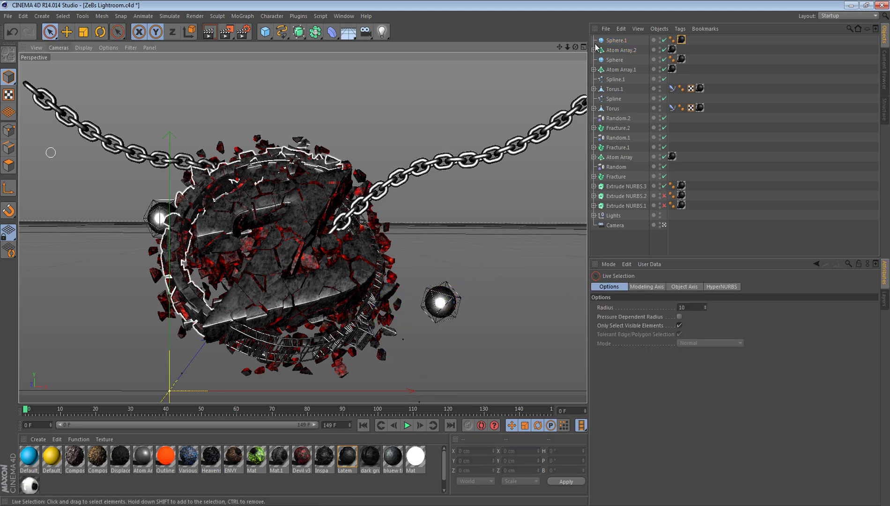
Duplicate Sphere.1 with Atom Array.2 and move the copy to about X -125 cm, Y 32 cm, Z 215 cm, below the first ornament
click(617, 41)
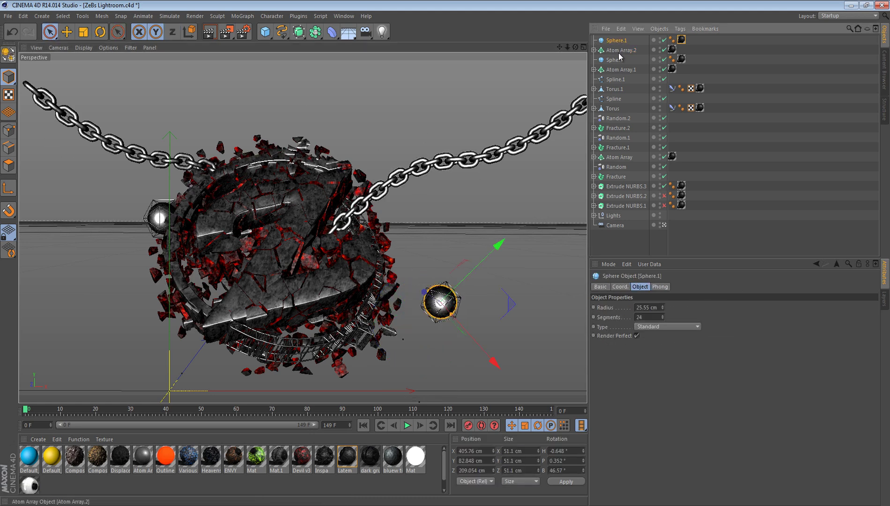
ctrl+click(618, 52)
key(ctrl+c)
key(ctrl+v)
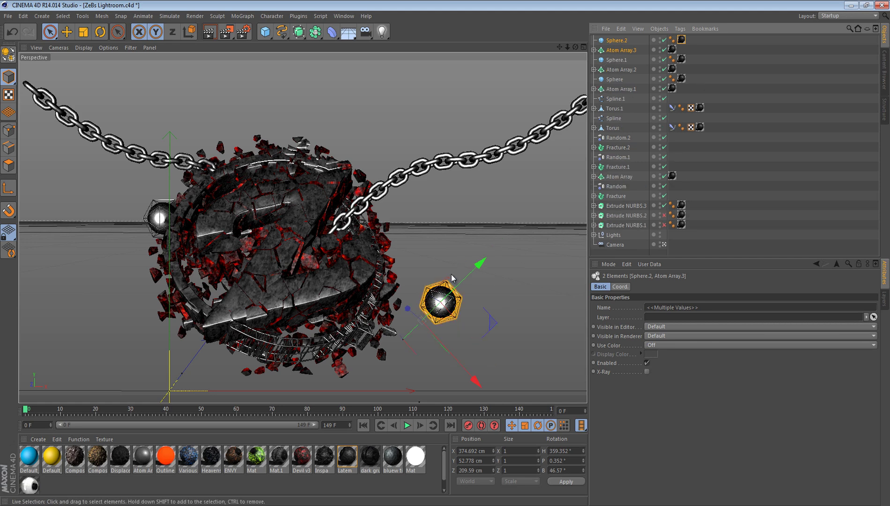
drag(473, 379, 288, 213)
drag(243, 150, 187, 311)
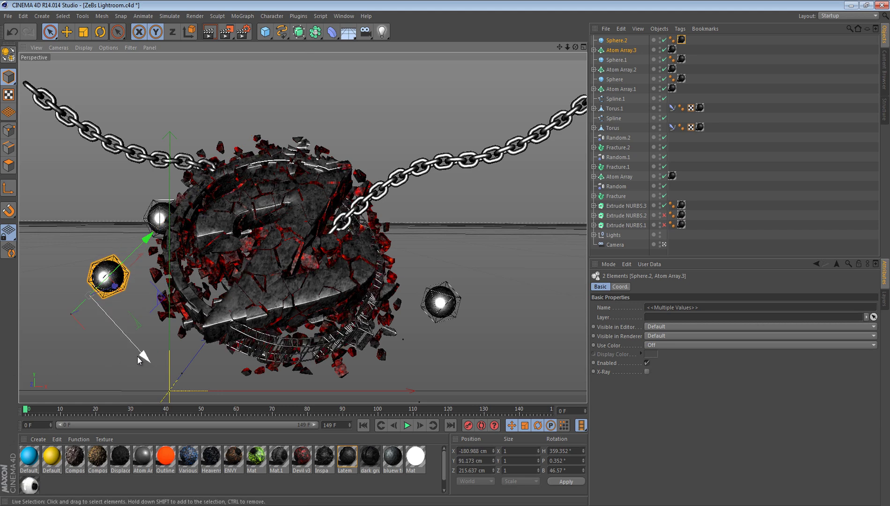
drag(139, 360, 191, 389)
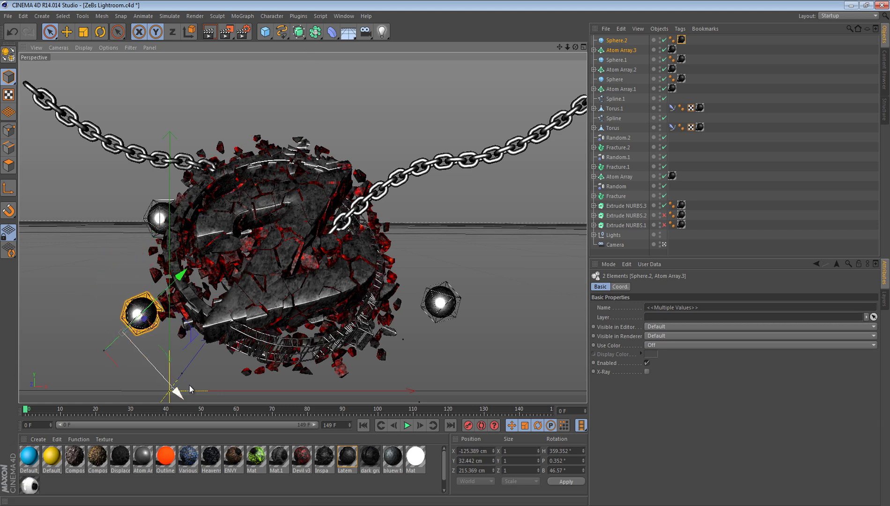
Duplicate the third ornament and move the copy beside the chain above the second one, at about X 320 cm, Y 189 cm, Z 209 cm
key(ctrl+c)
key(ctrl+v)
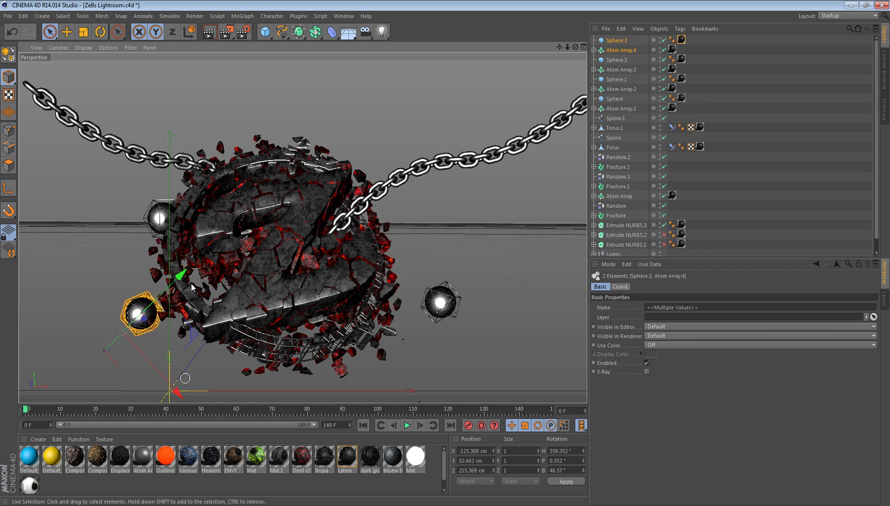
drag(413, 140, 468, 101)
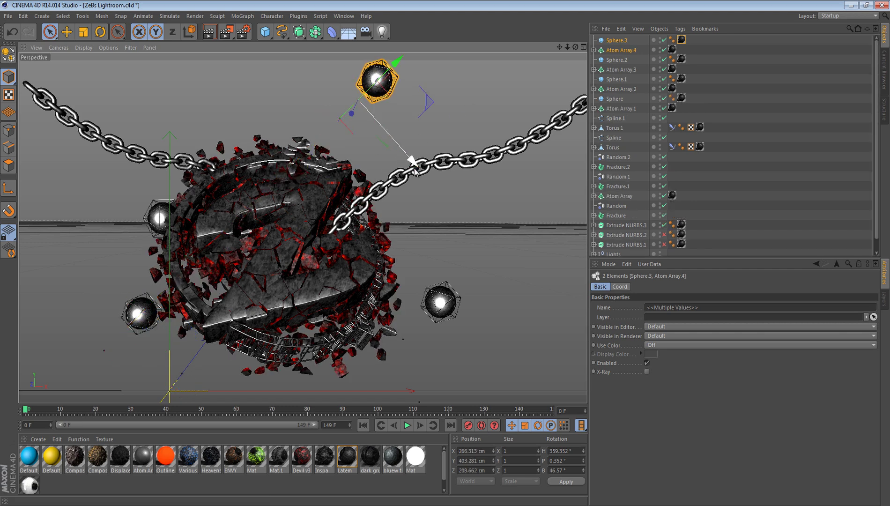
drag(449, 240, 470, 266)
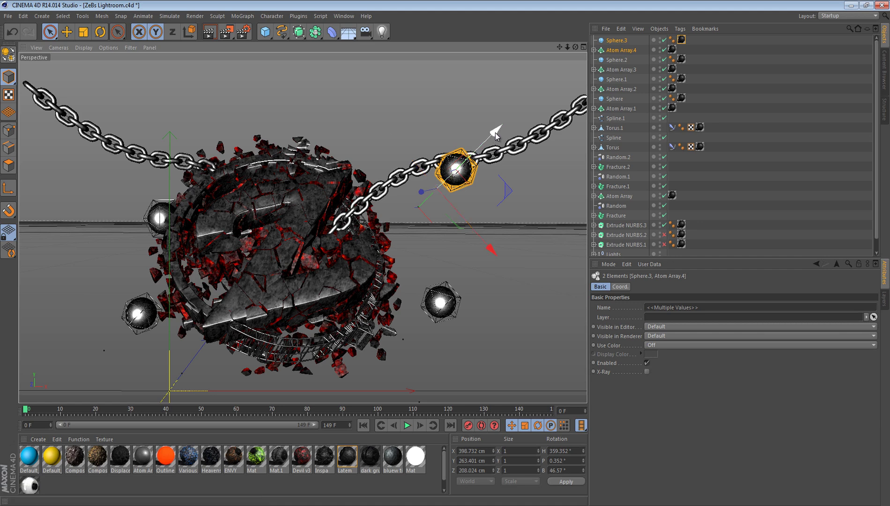
drag(495, 136, 449, 183)
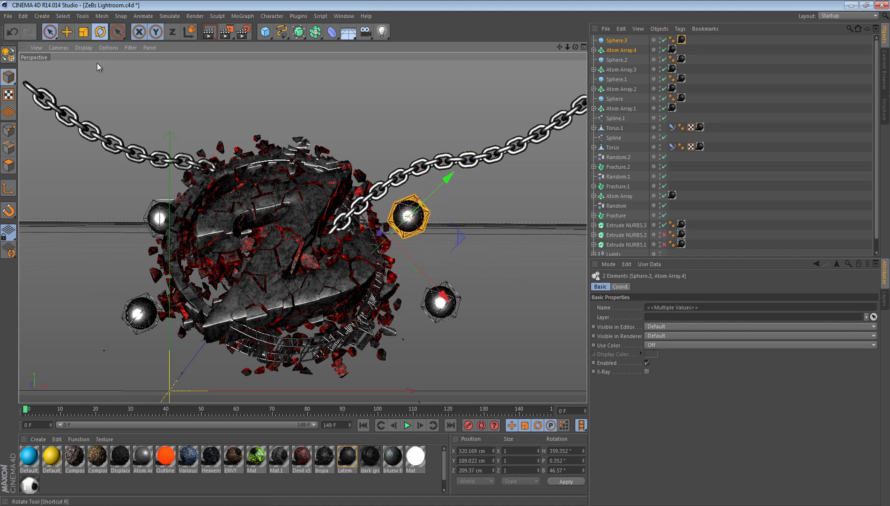
Rotate the fourth ornament to a bank of about 22° and deselect it
drag(434, 260, 440, 271)
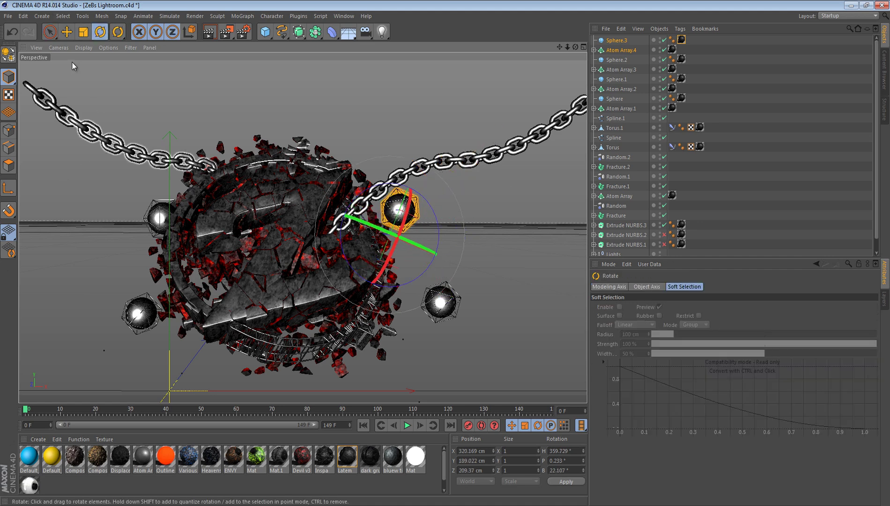
click(50, 32)
click(47, 177)
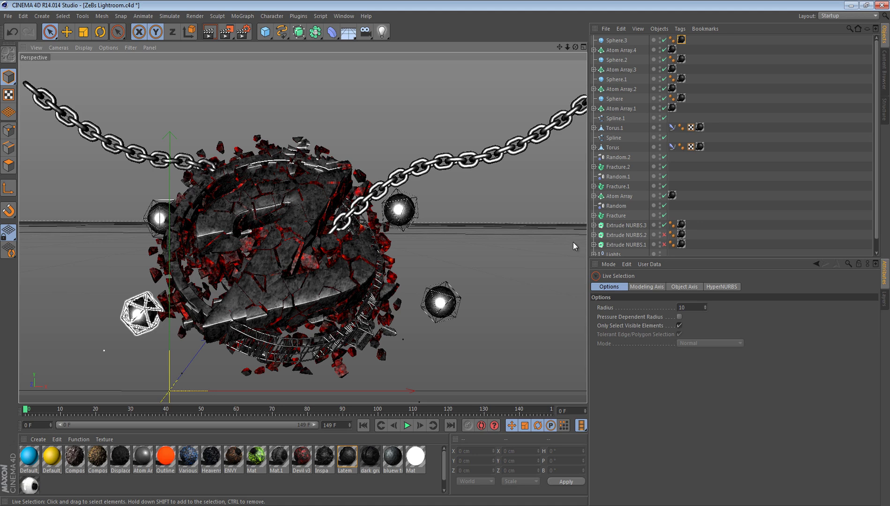
click(292, 225)
click(479, 292)
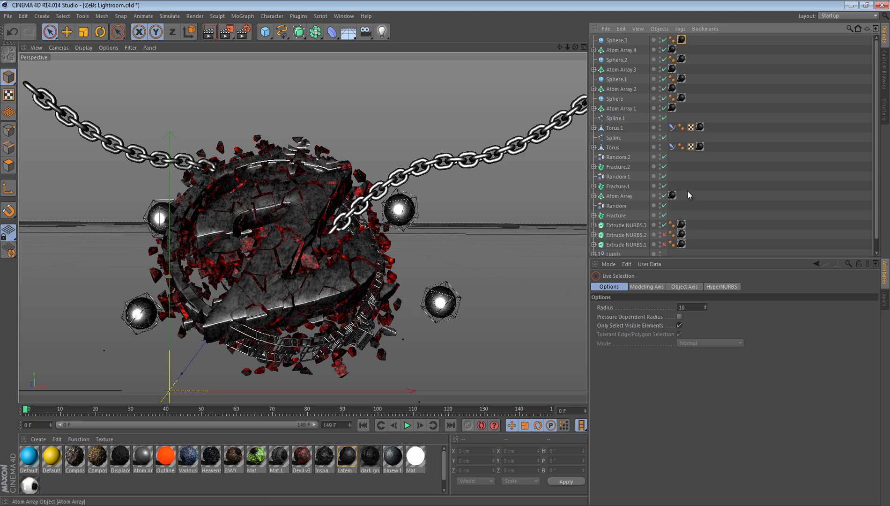
scroll(662, 204, down, 1)
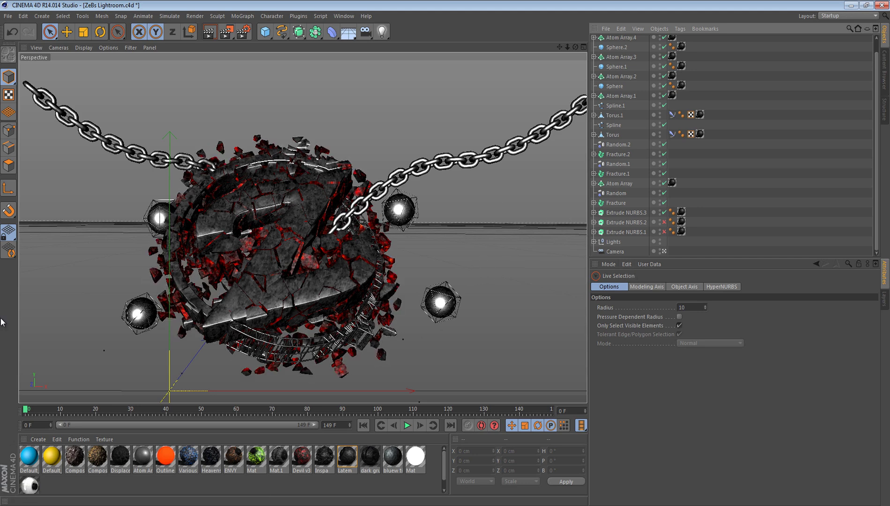
scroll(745, 213, up, 1)
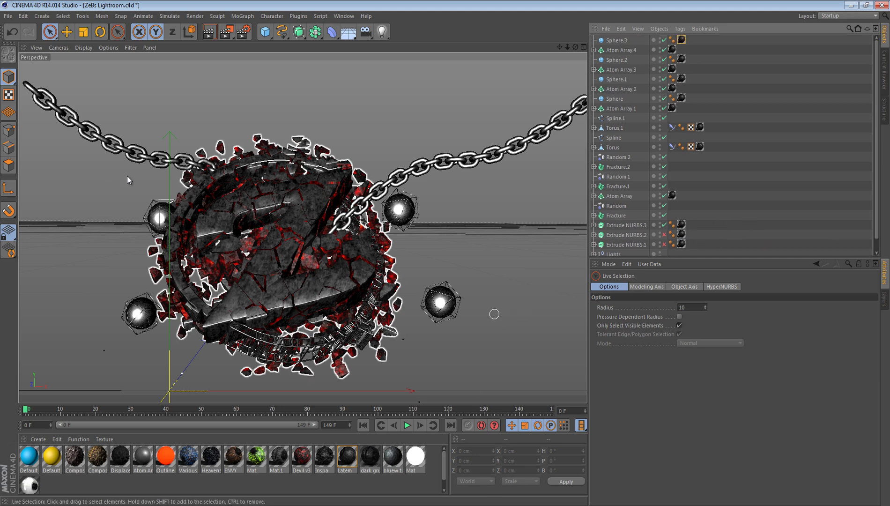
click(399, 242)
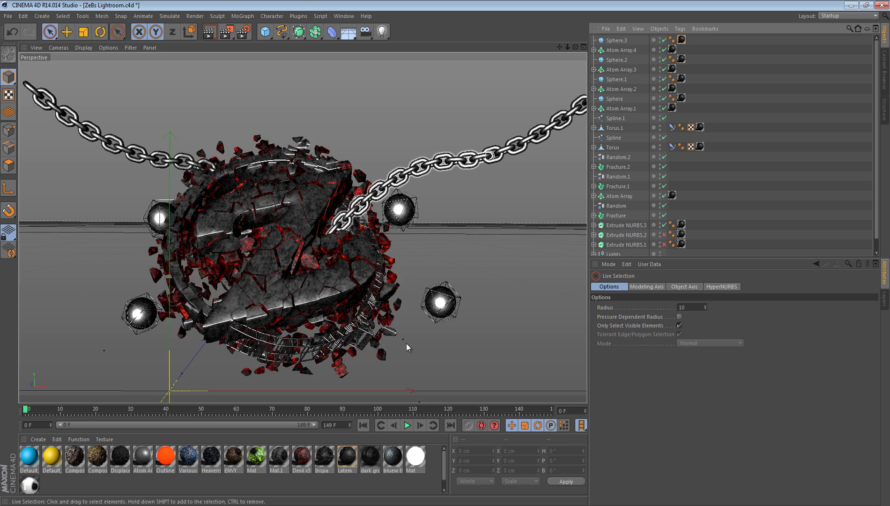
click(320, 197)
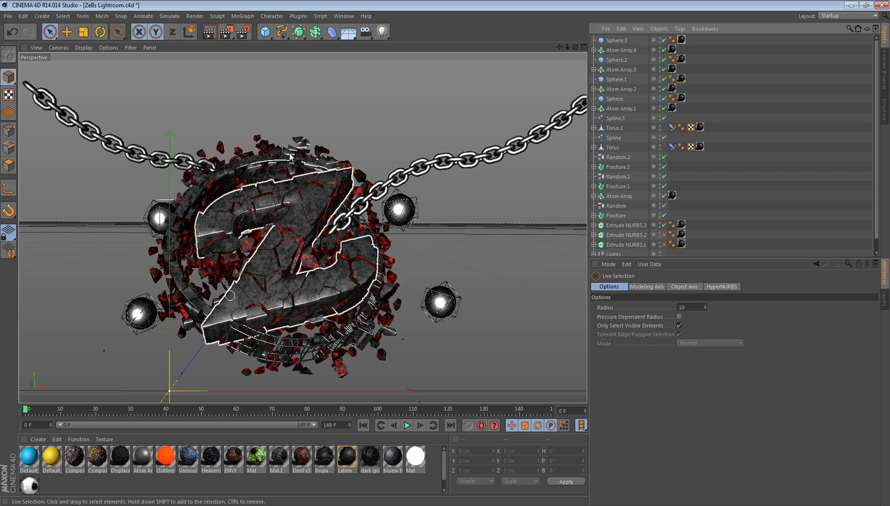
click(363, 178)
click(281, 234)
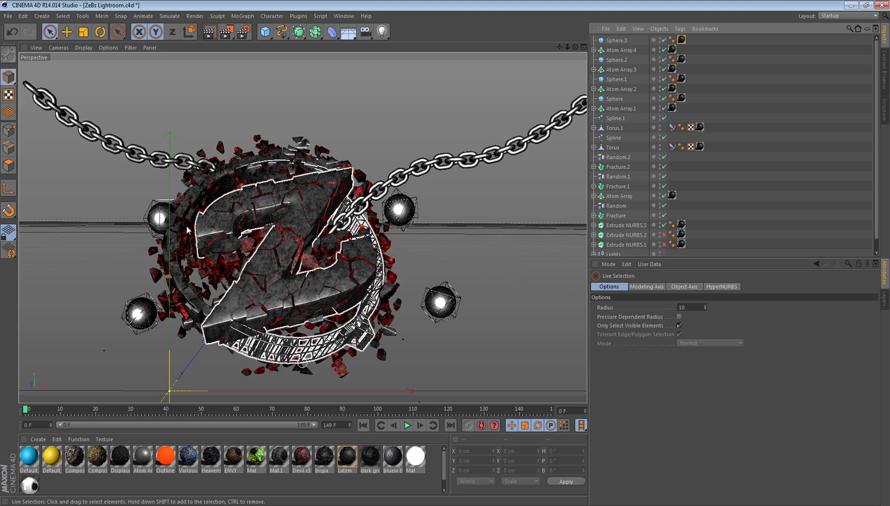
click(220, 243)
click(398, 208)
click(275, 253)
click(189, 286)
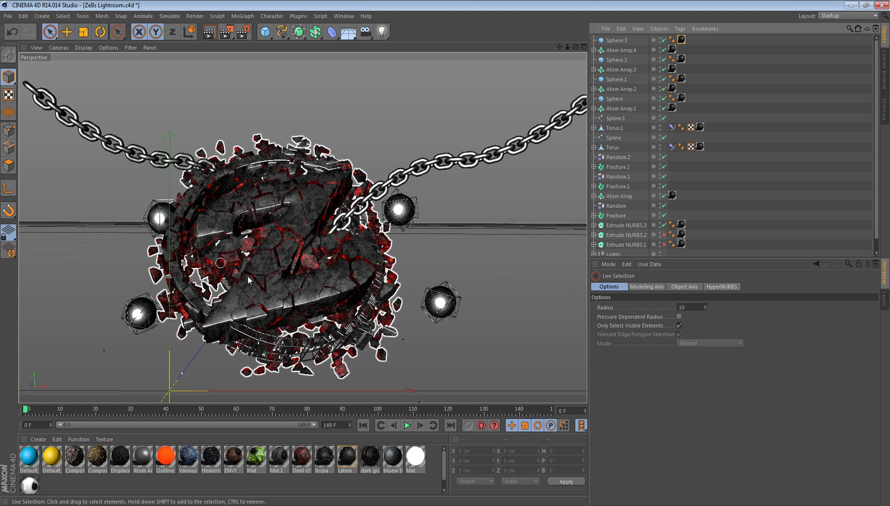
click(504, 286)
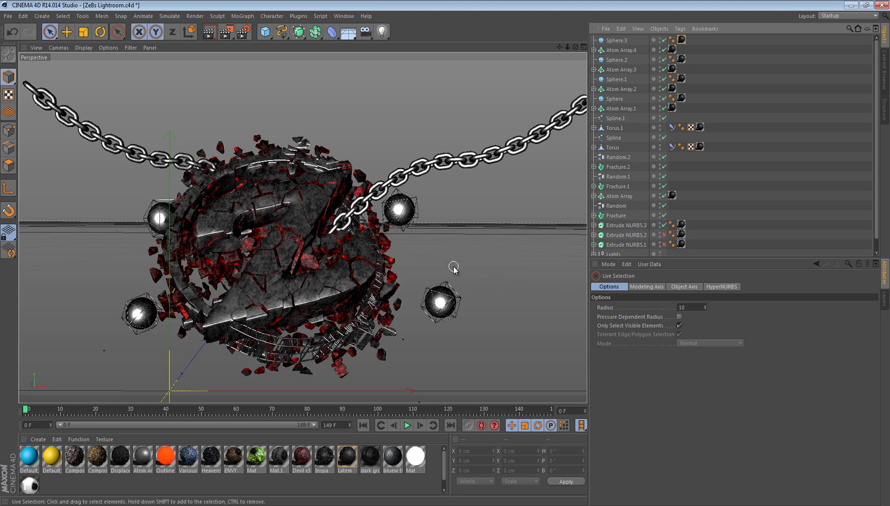